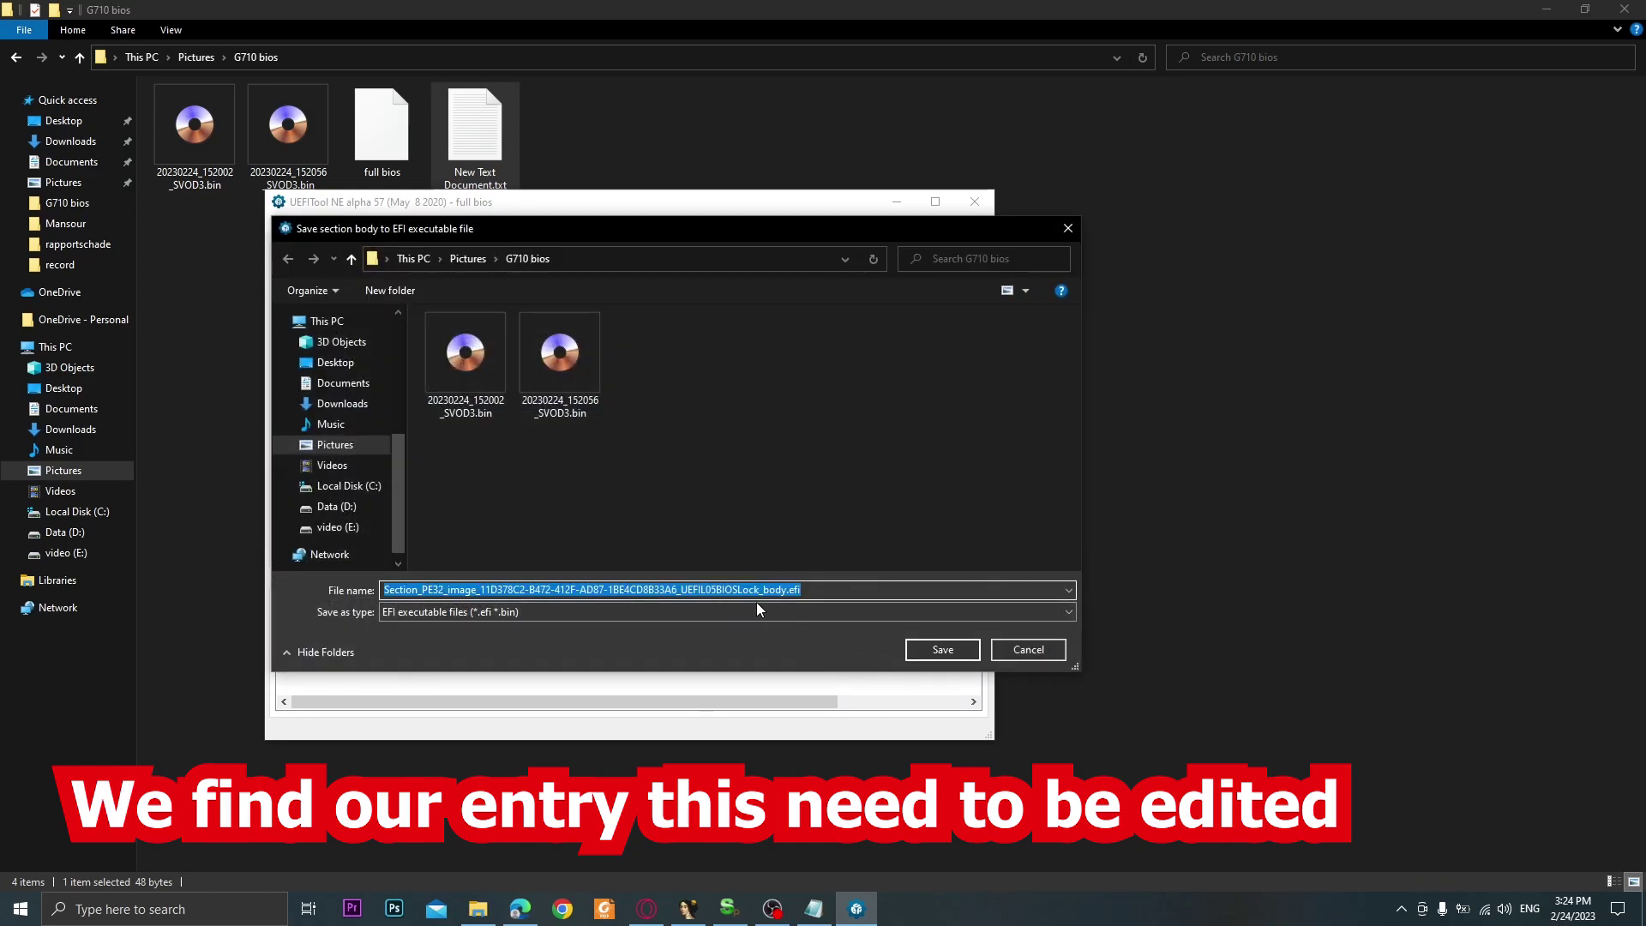
- Save the extracted PE32 section body as an EFI file in the G710 bios folder and put the image window away
click(939, 649)
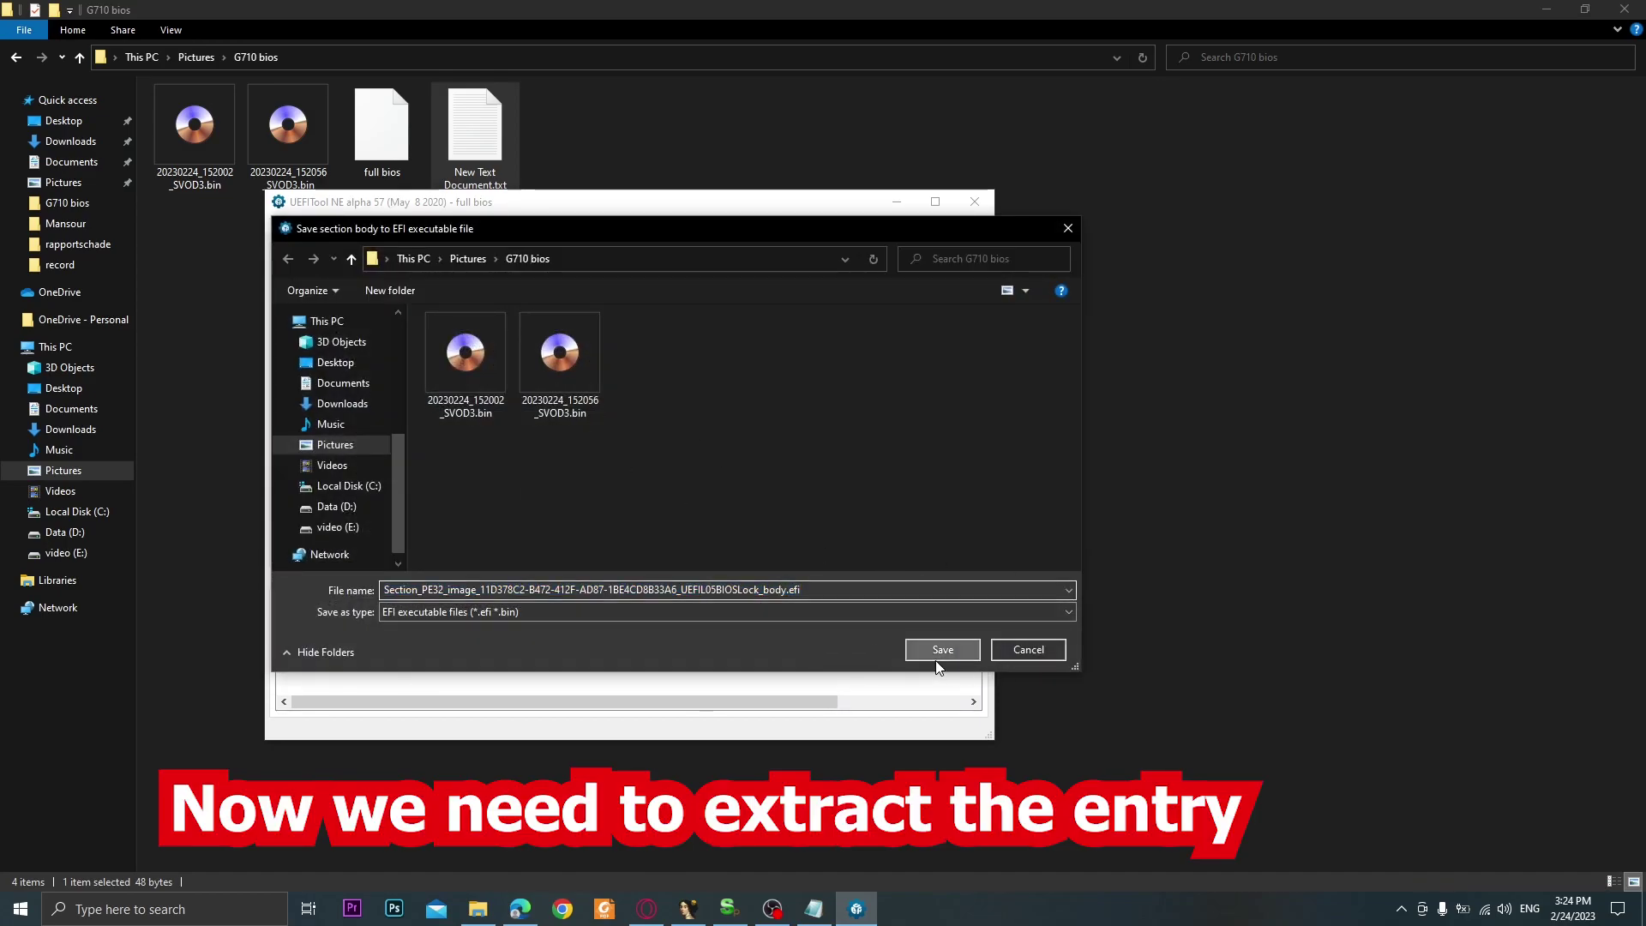
click(902, 197)
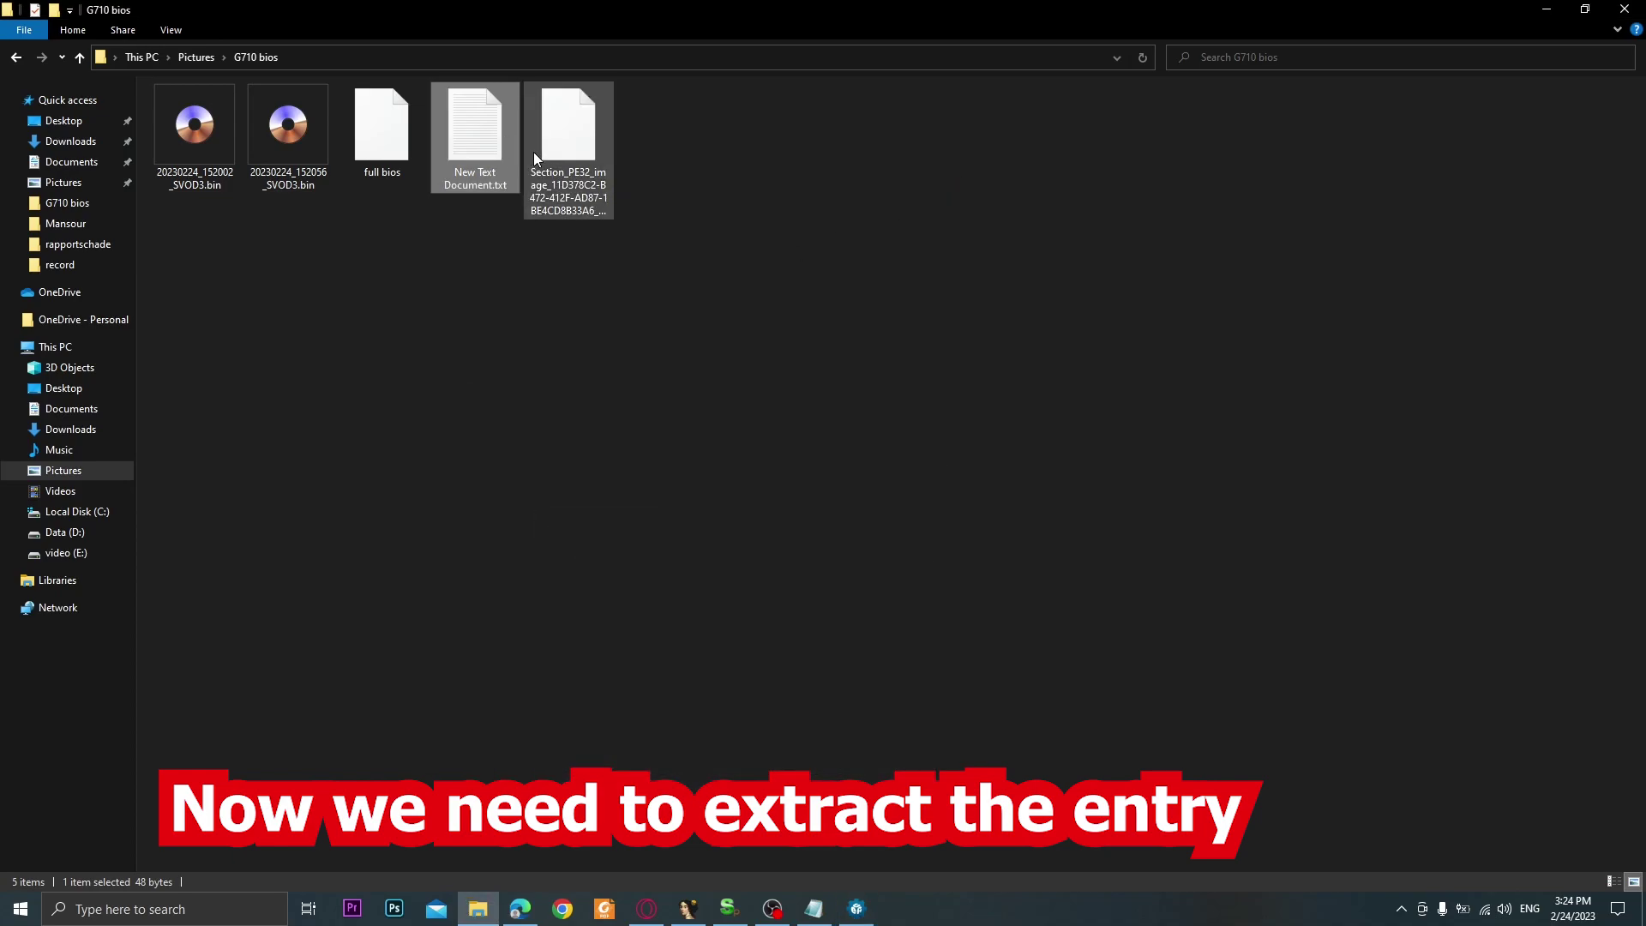
- Start HxD and open the extracted PE32 section .efi file from the G710 bios folder in it
mouse_move(1637, 557)
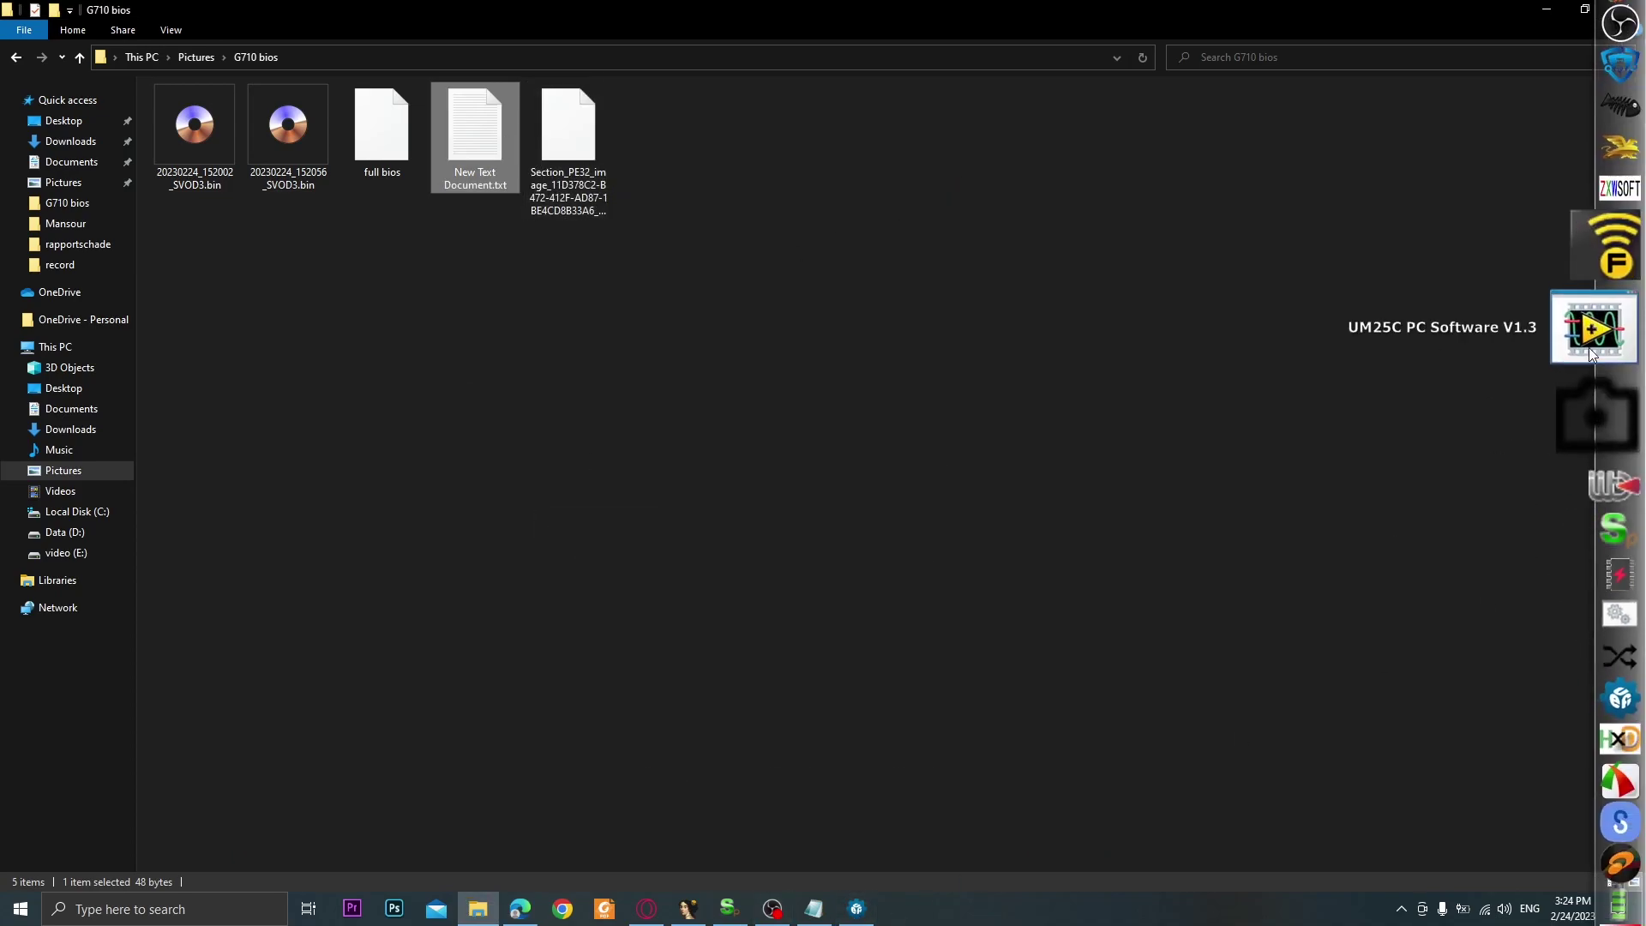
click(1582, 666)
drag(626, 92, 632, 257)
drag(567, 142, 566, 413)
- Examine the decoded text near the end of the file for the ENABLE_L05_WLAN_LOCK and ENABLE_L05_WWAN_LOCK switches and the bytes following them
scroll(1075, 450, down, 13)
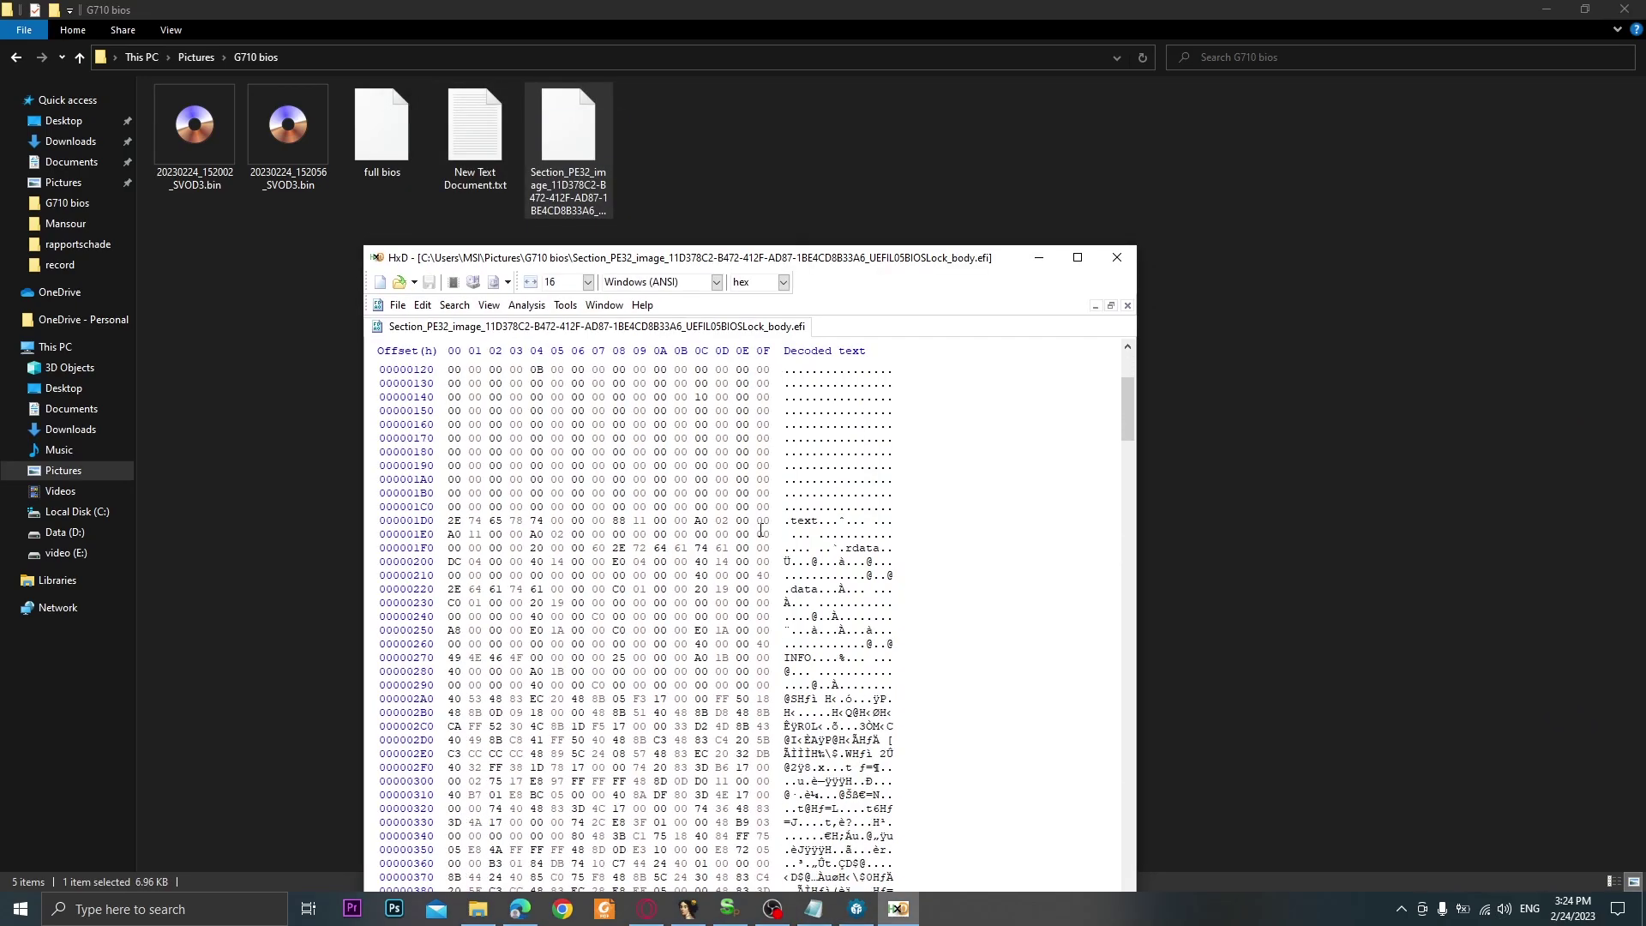
drag(1125, 433, 1087, 899)
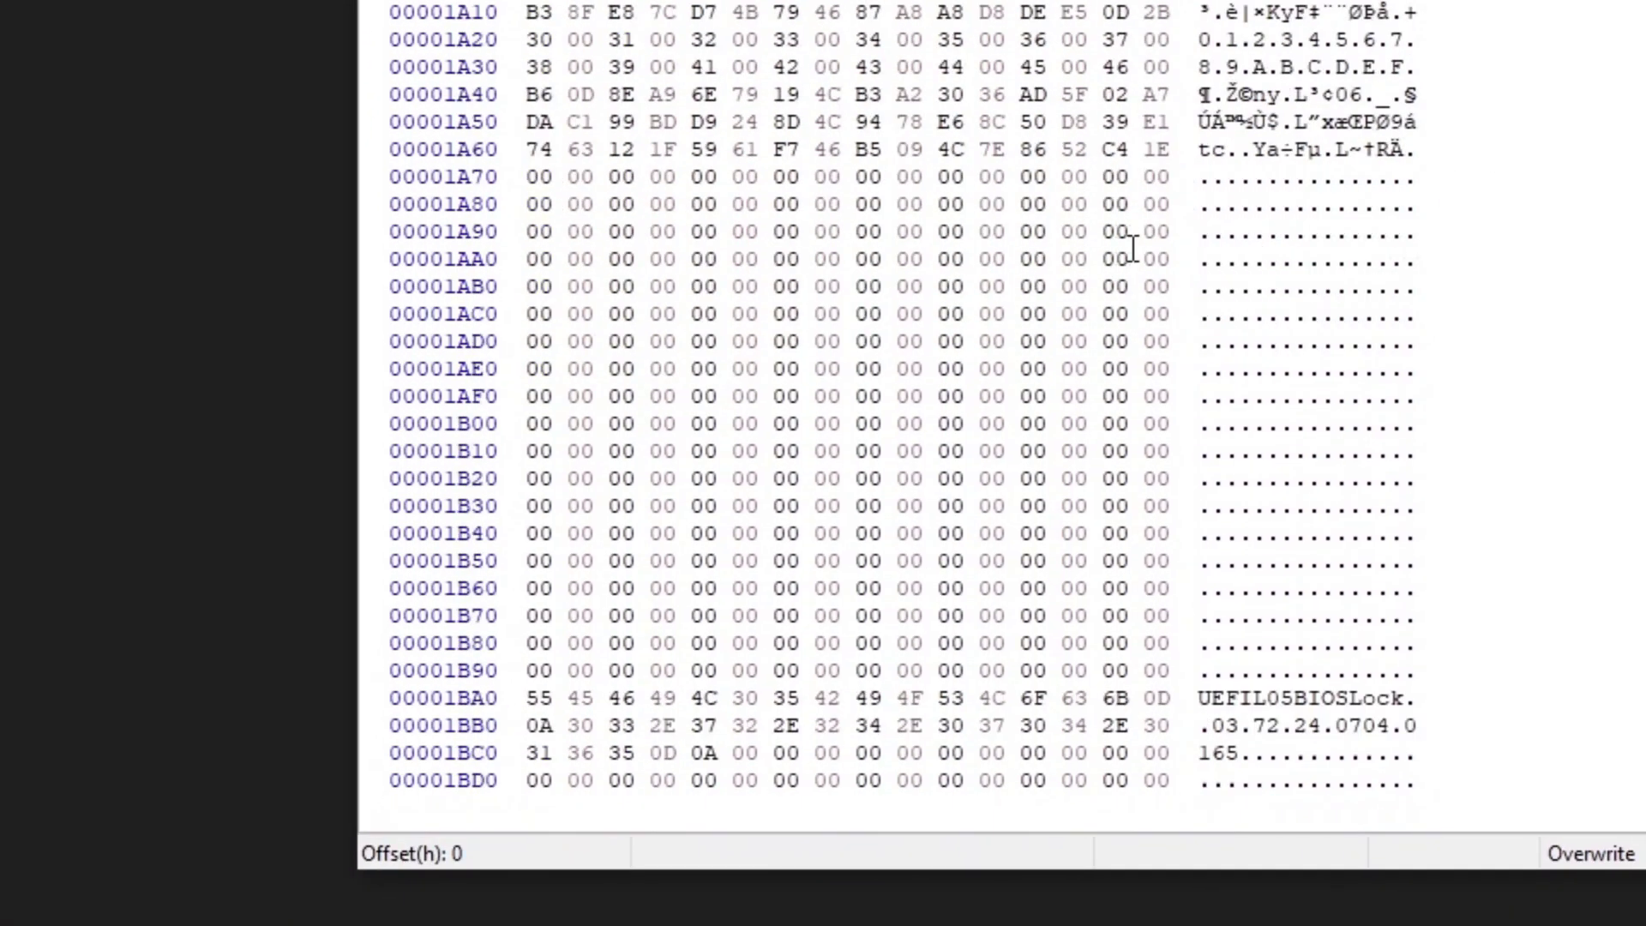
scroll(1131, 249, down, 2)
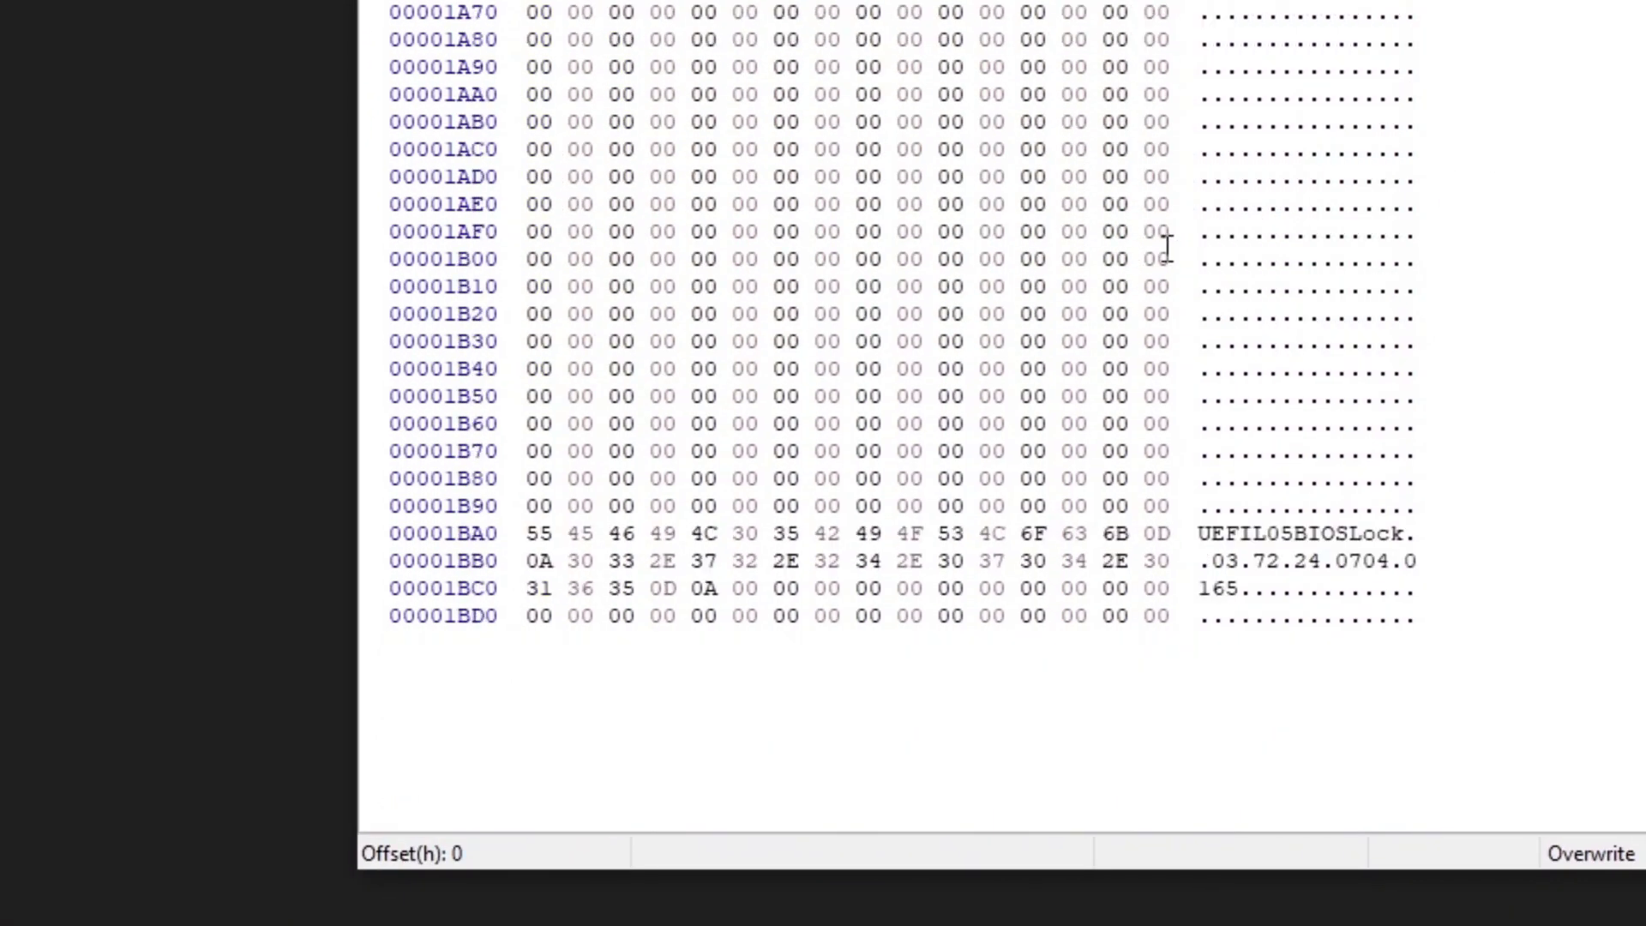
scroll(1166, 248, up, 9)
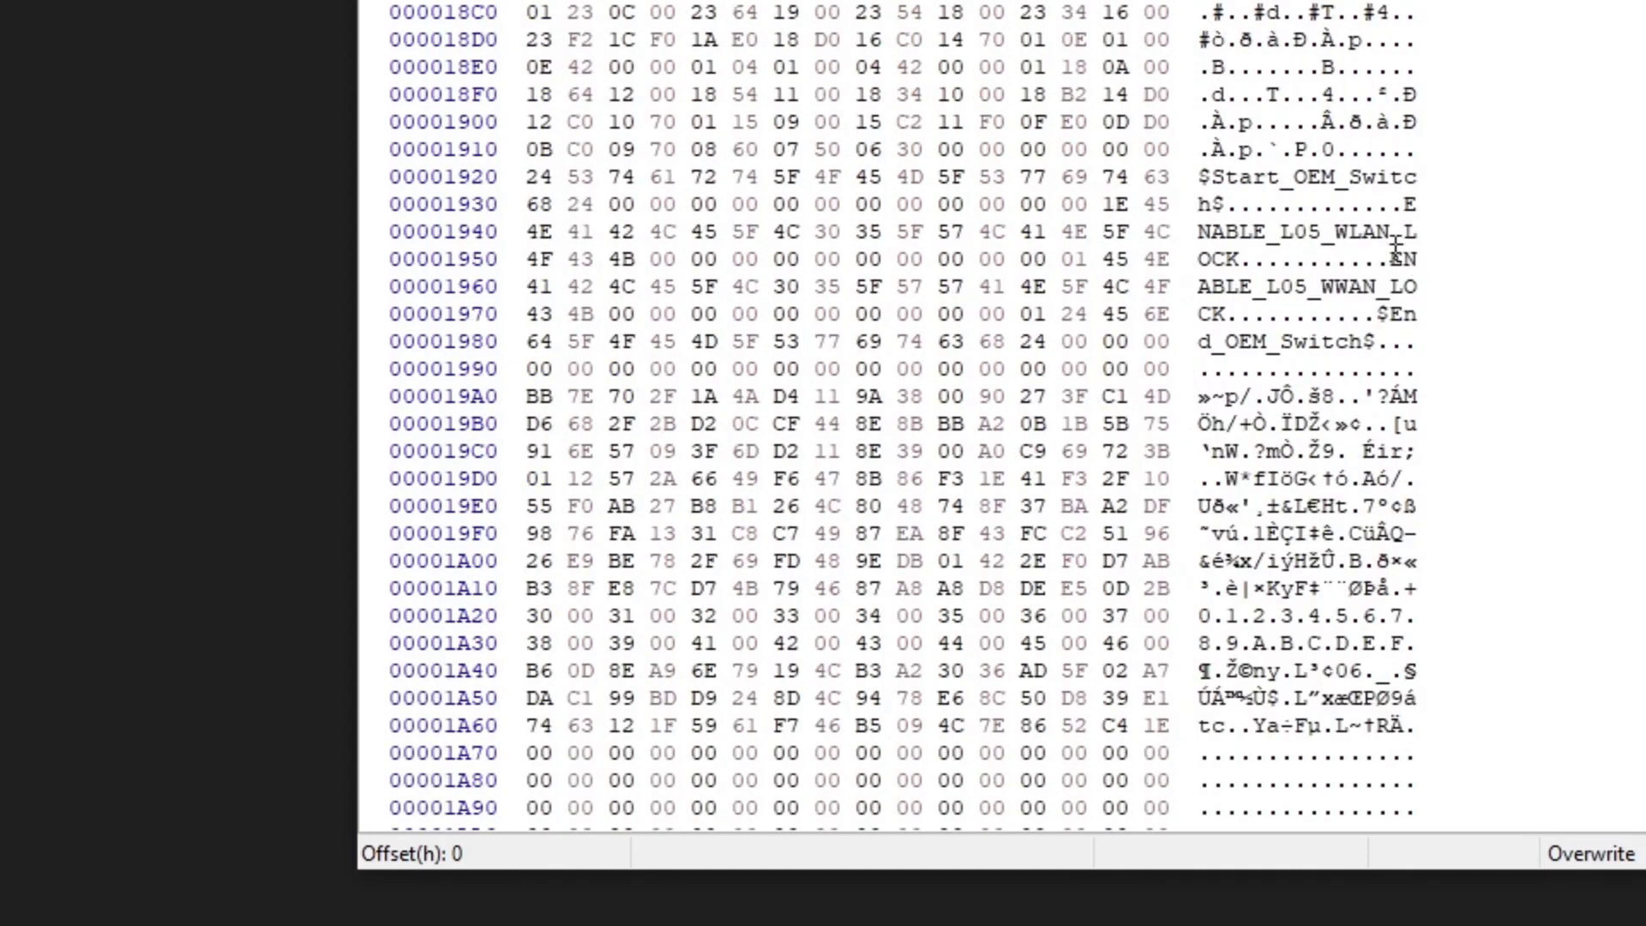
click(1393, 259)
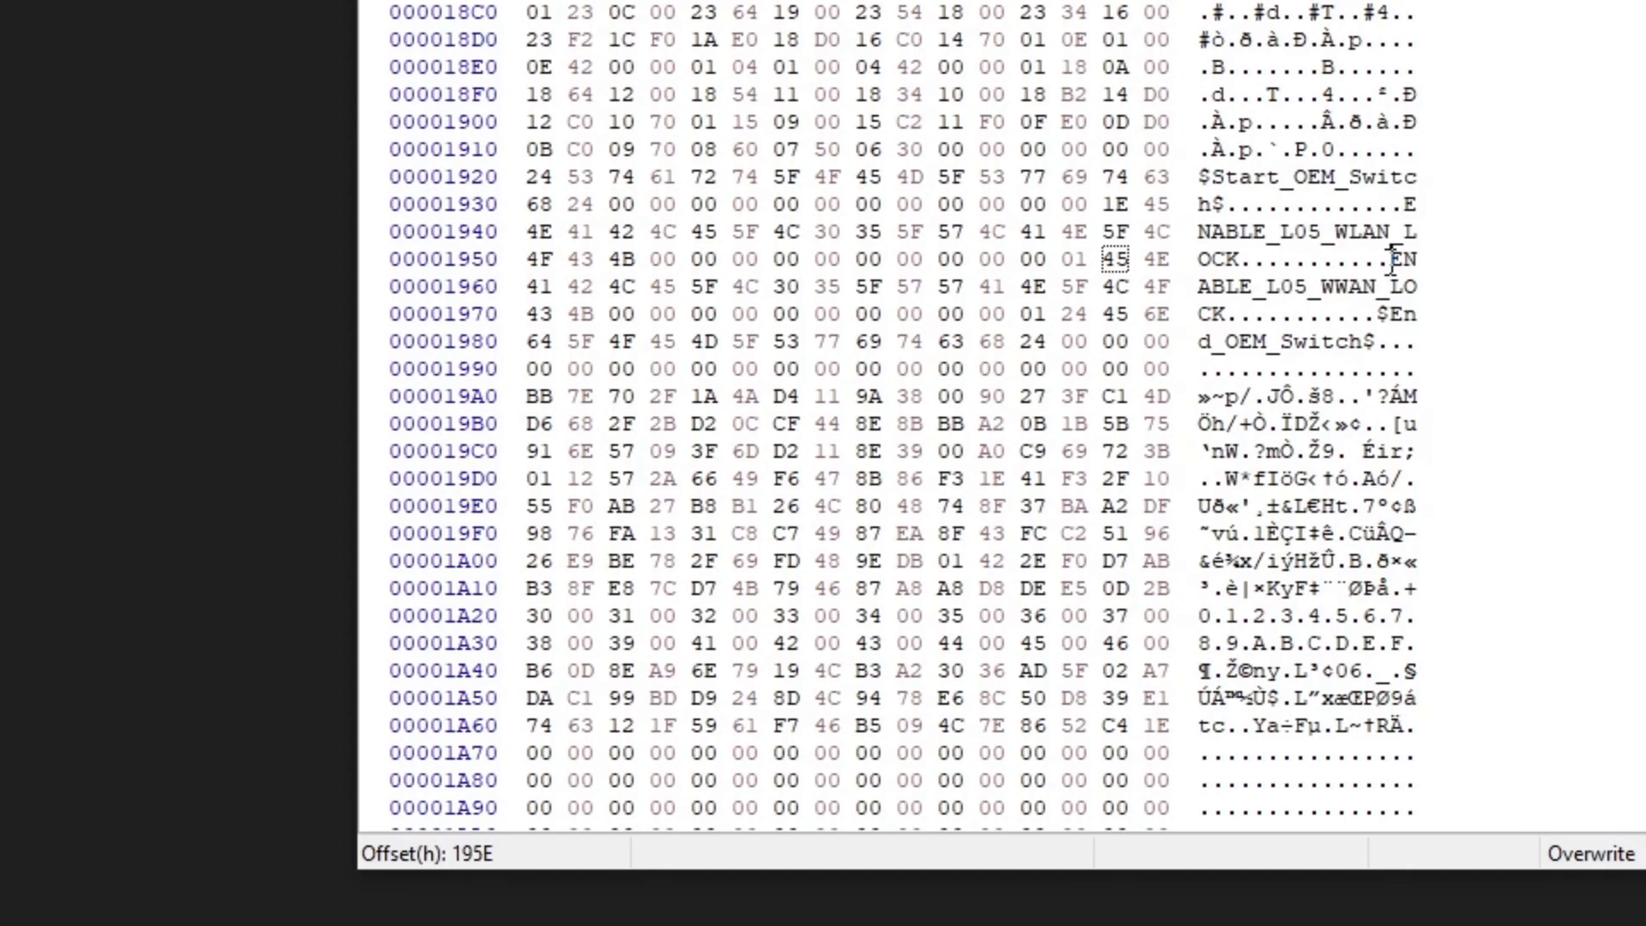
click(1381, 259)
drag(1383, 316, 1366, 257)
click(1364, 314)
click(1378, 259)
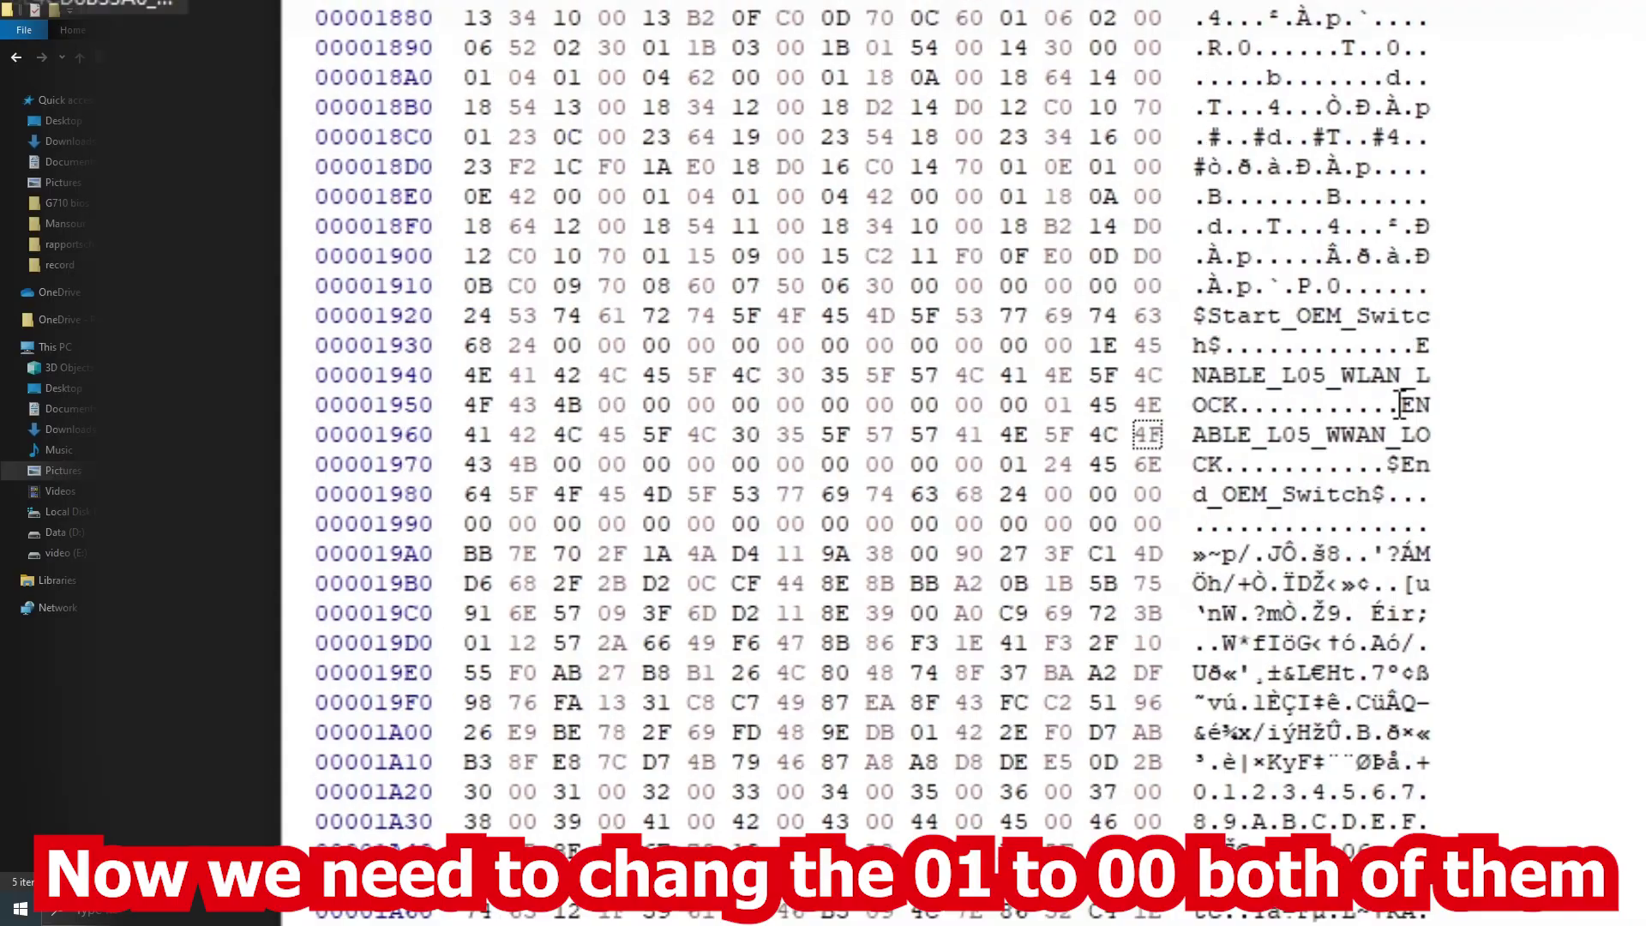
- Set the 01 bytes that follow the ENABLE_L05_WLAN_LOCK and ENABLE_L05_WWAN_LOCK entries, at offsets 195D and 197C, to 00
click(1073, 260)
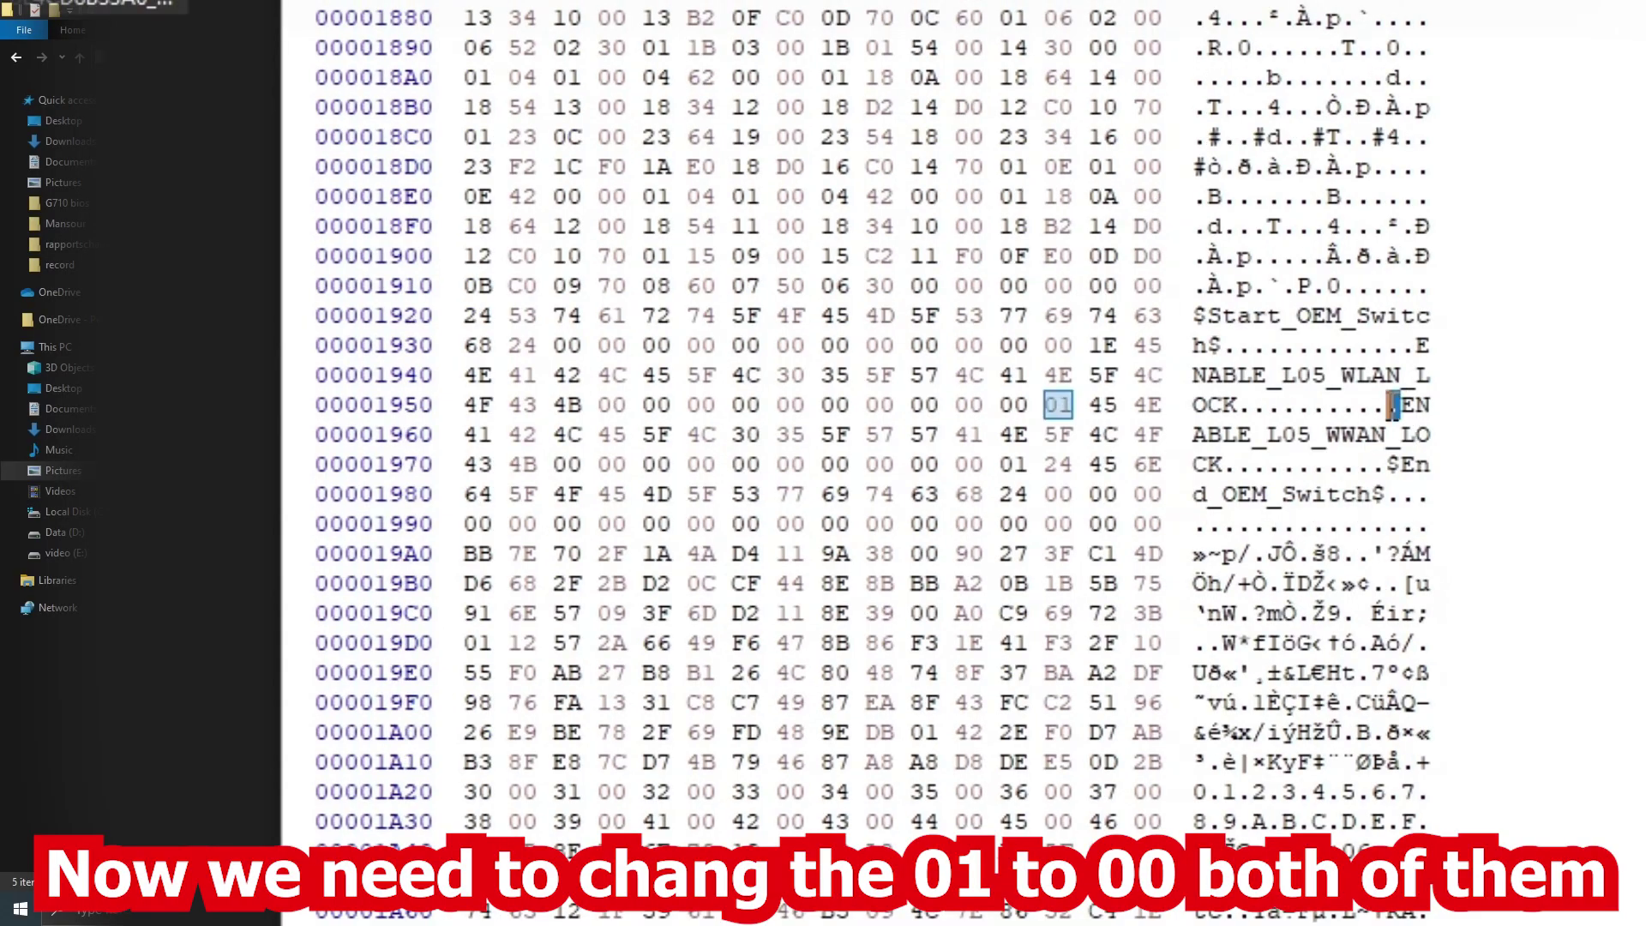
drag(1053, 414, 1073, 405)
text(00)
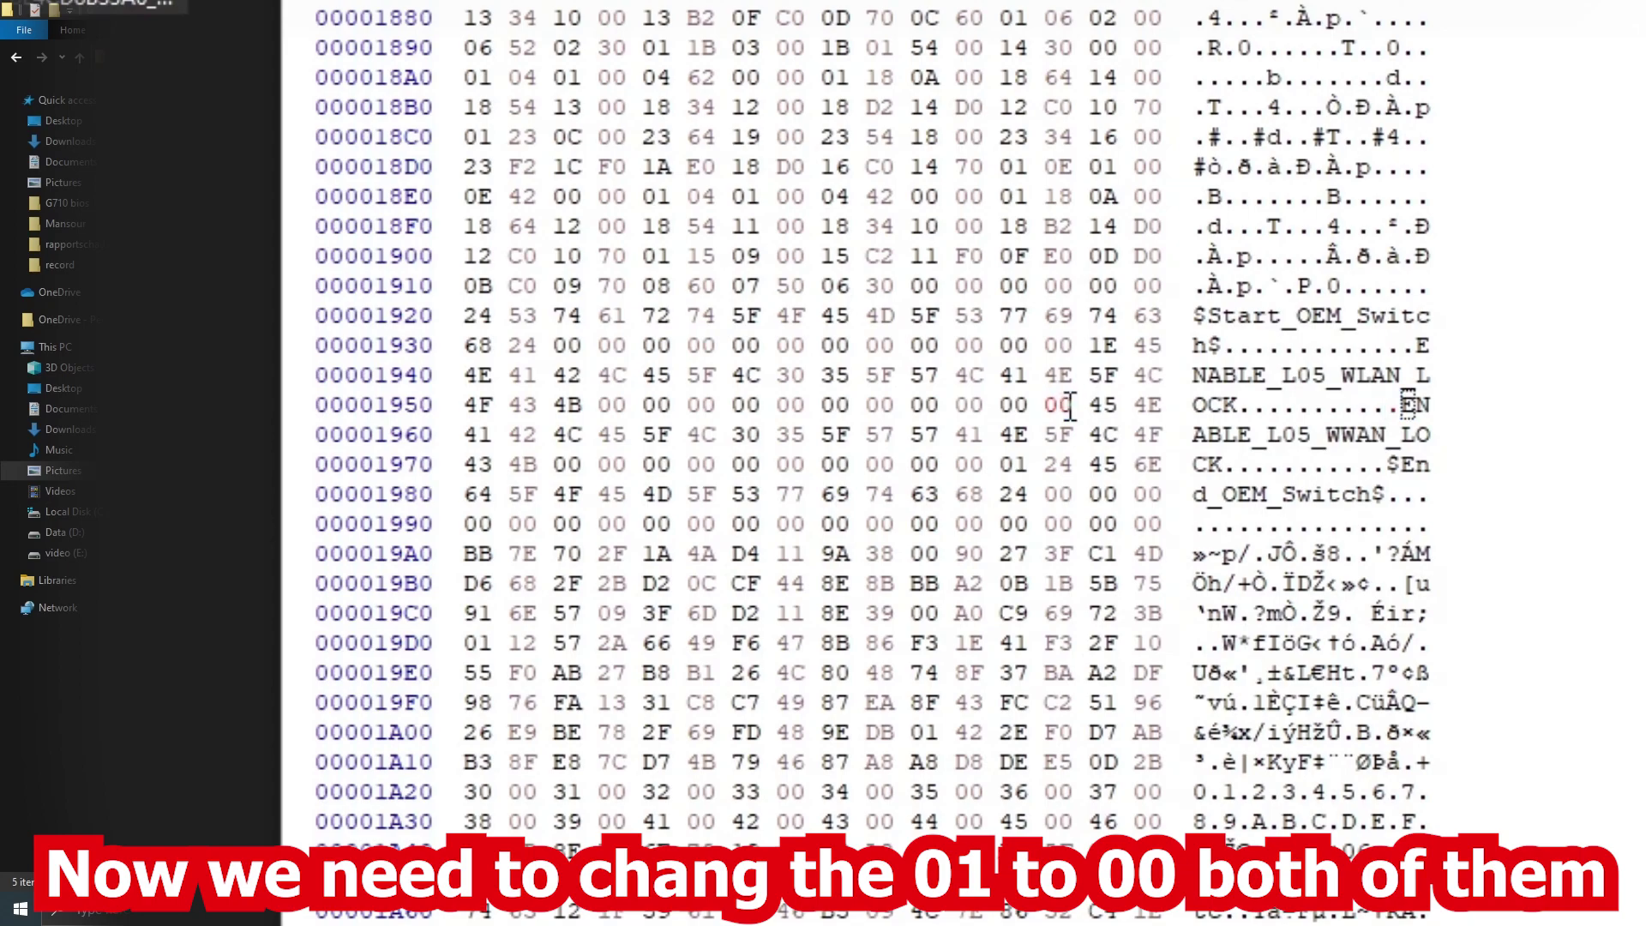
click(1016, 467)
drag(1024, 467, 1001, 473)
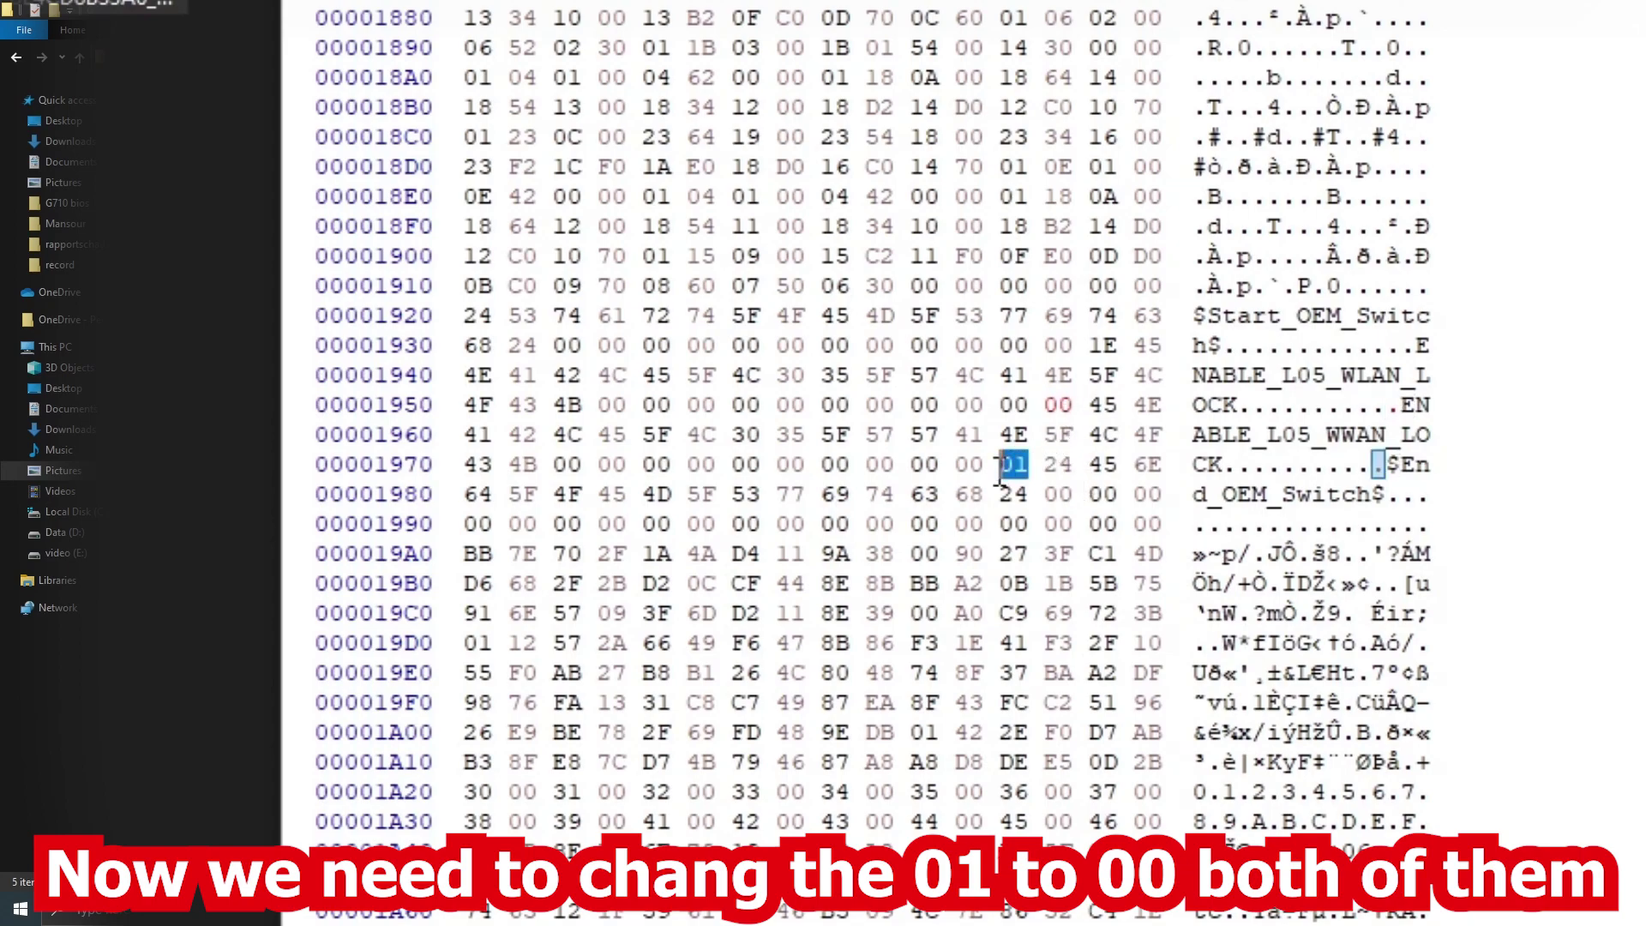
text(00)
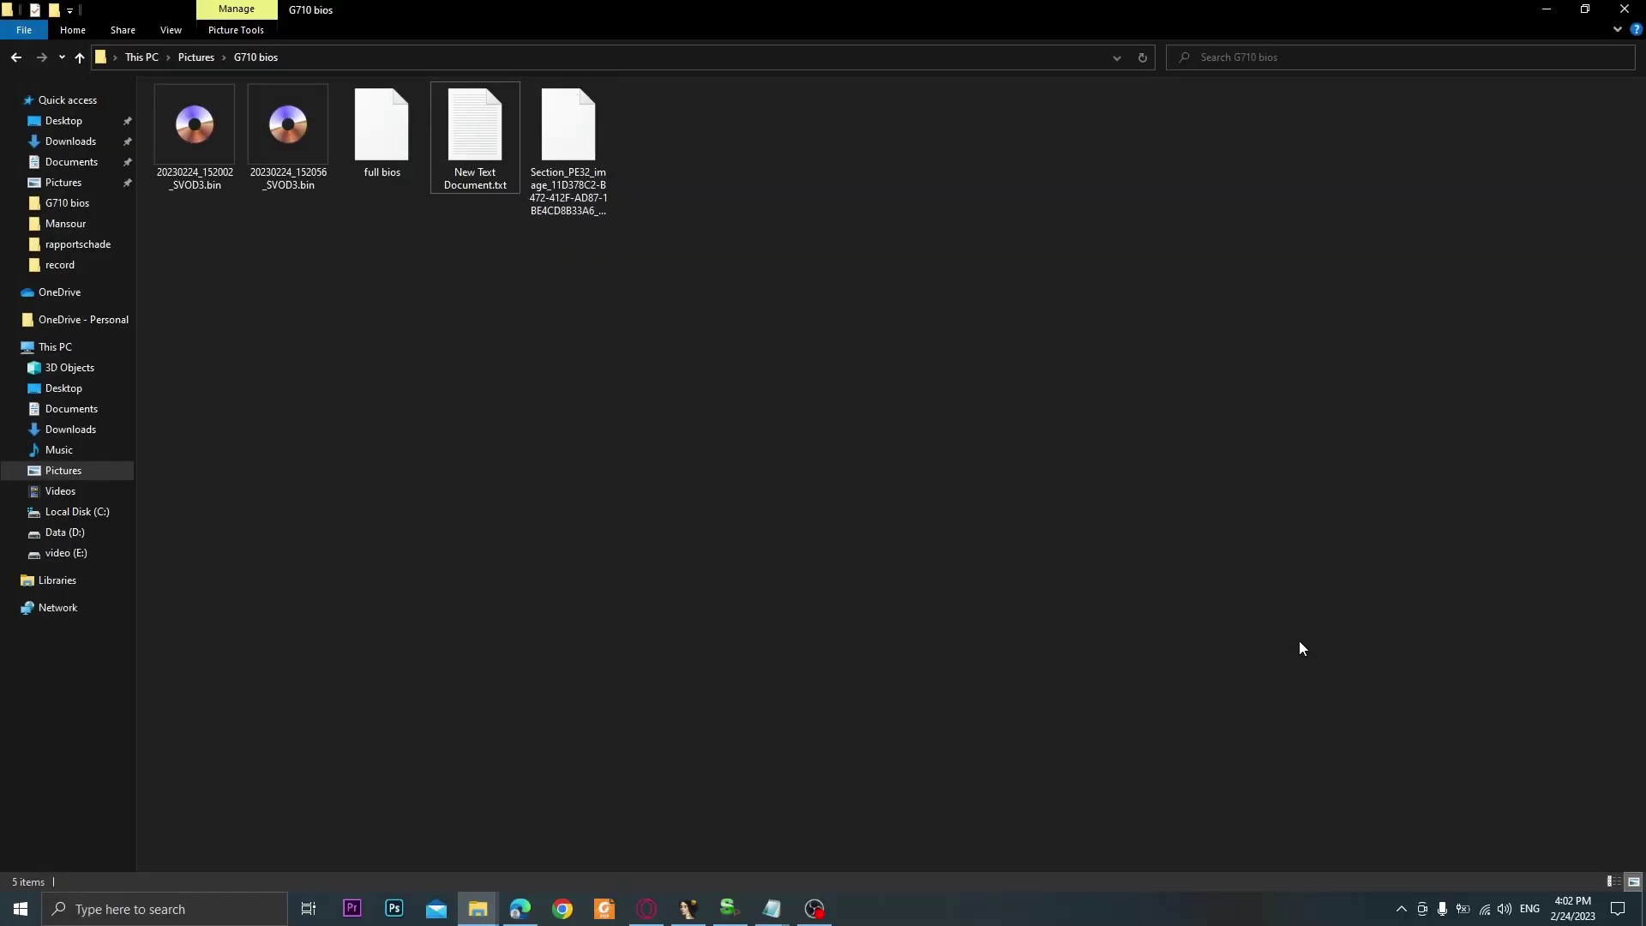
- Start UEFITool 22 and load the full bios image from the G710 bios folder
mouse_move(1611, 621)
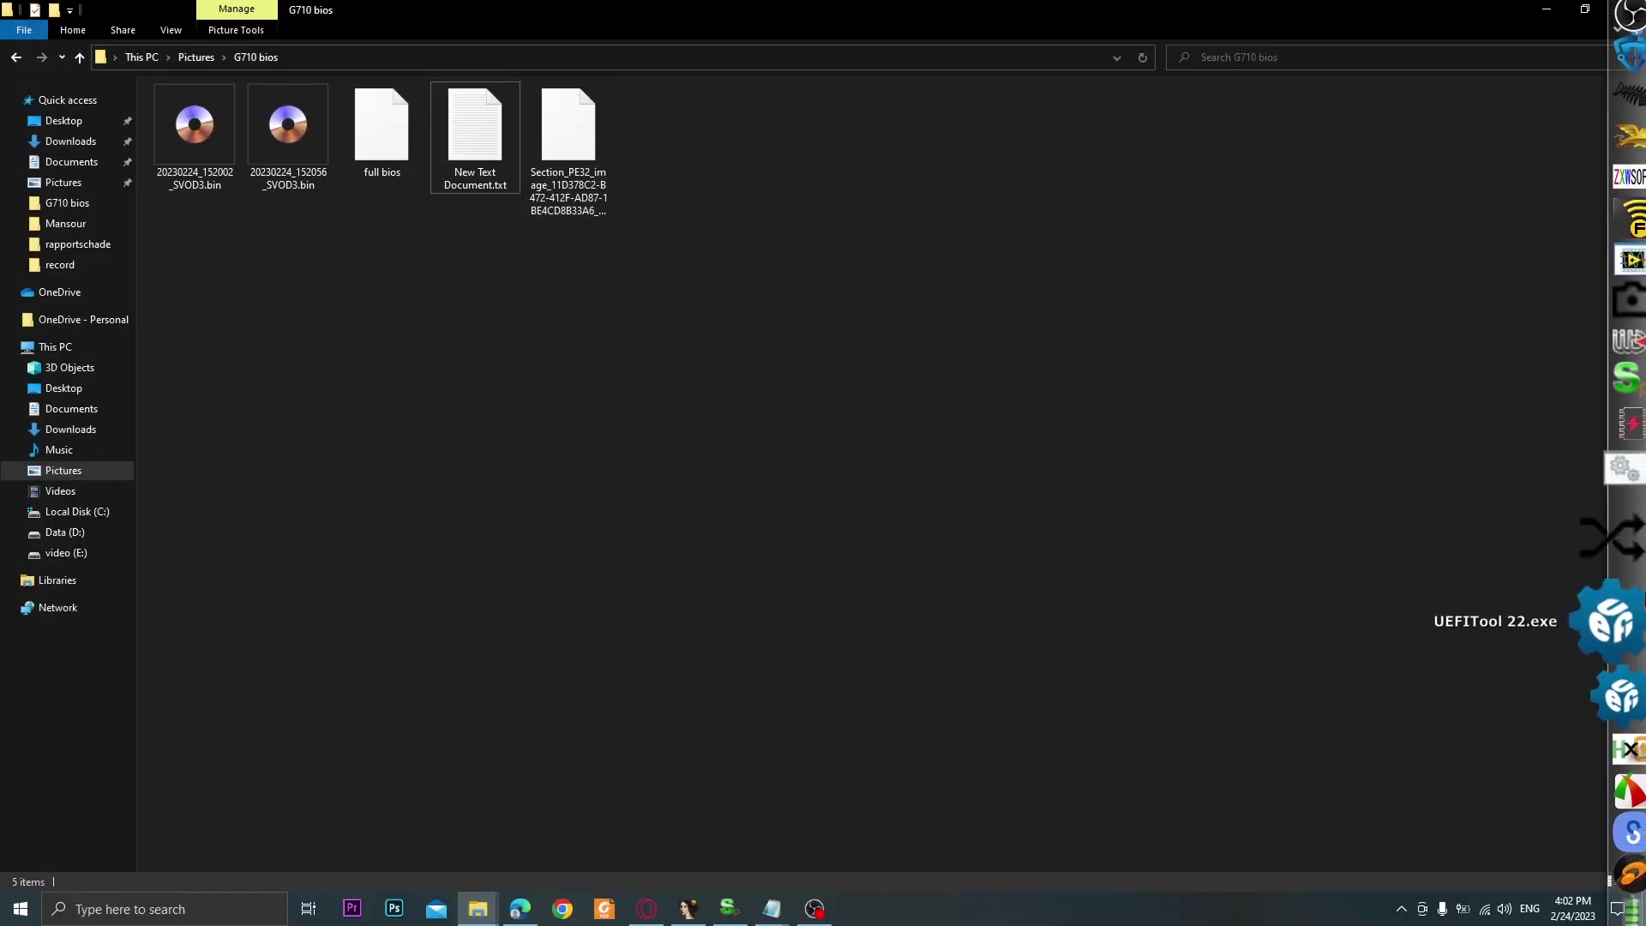
click(1615, 611)
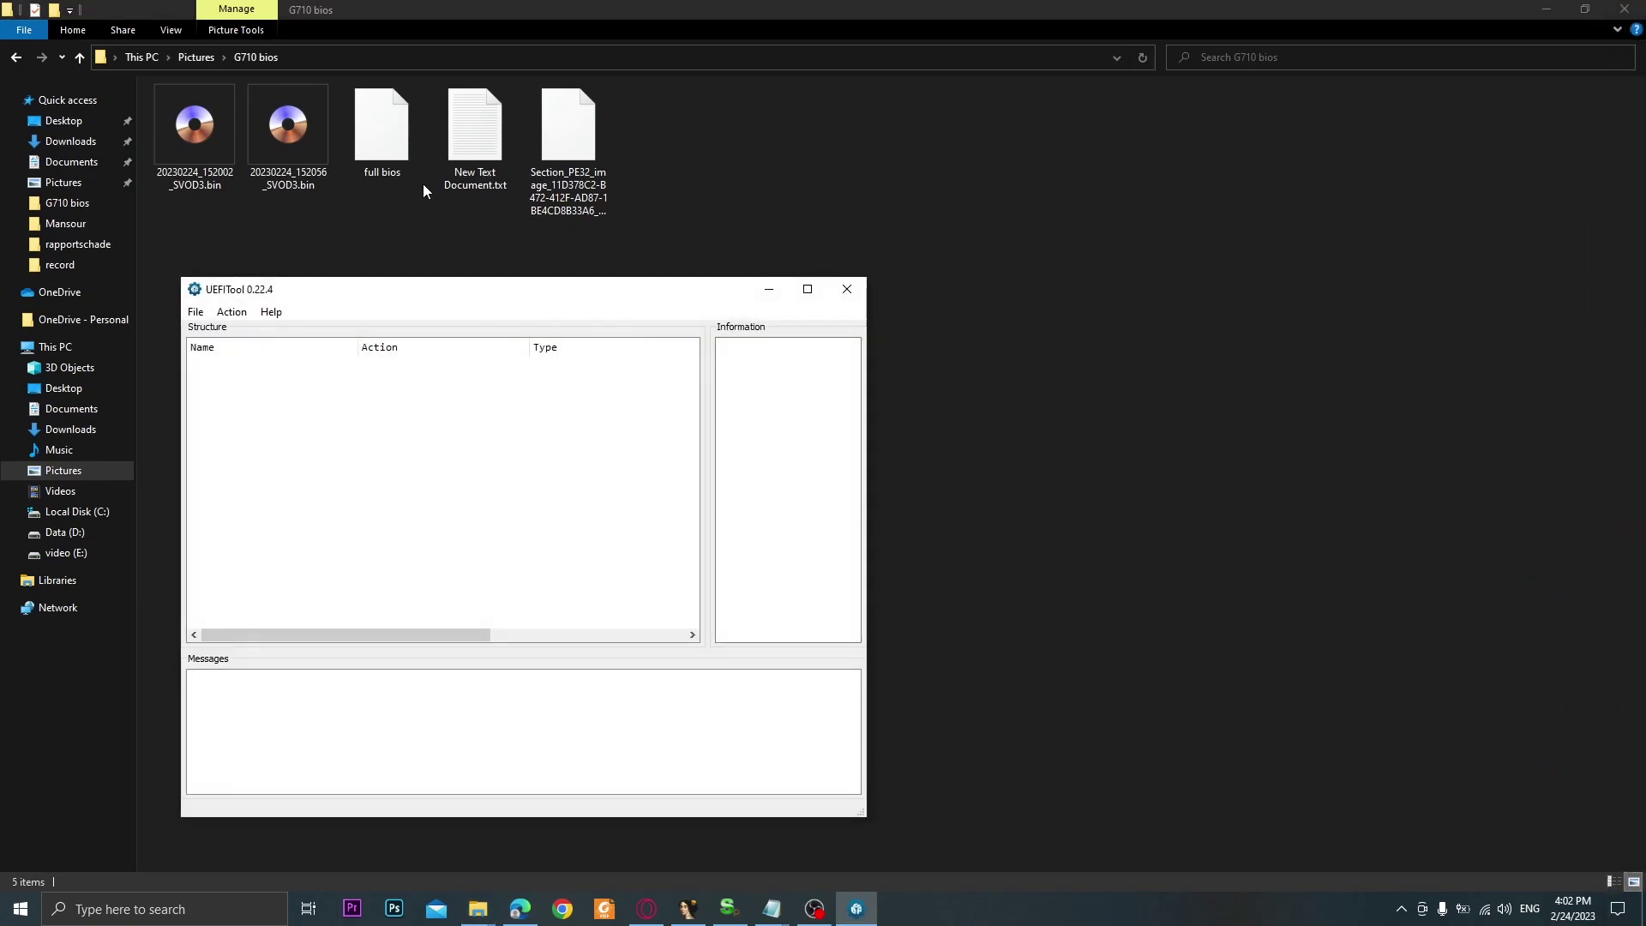
drag(401, 140, 428, 445)
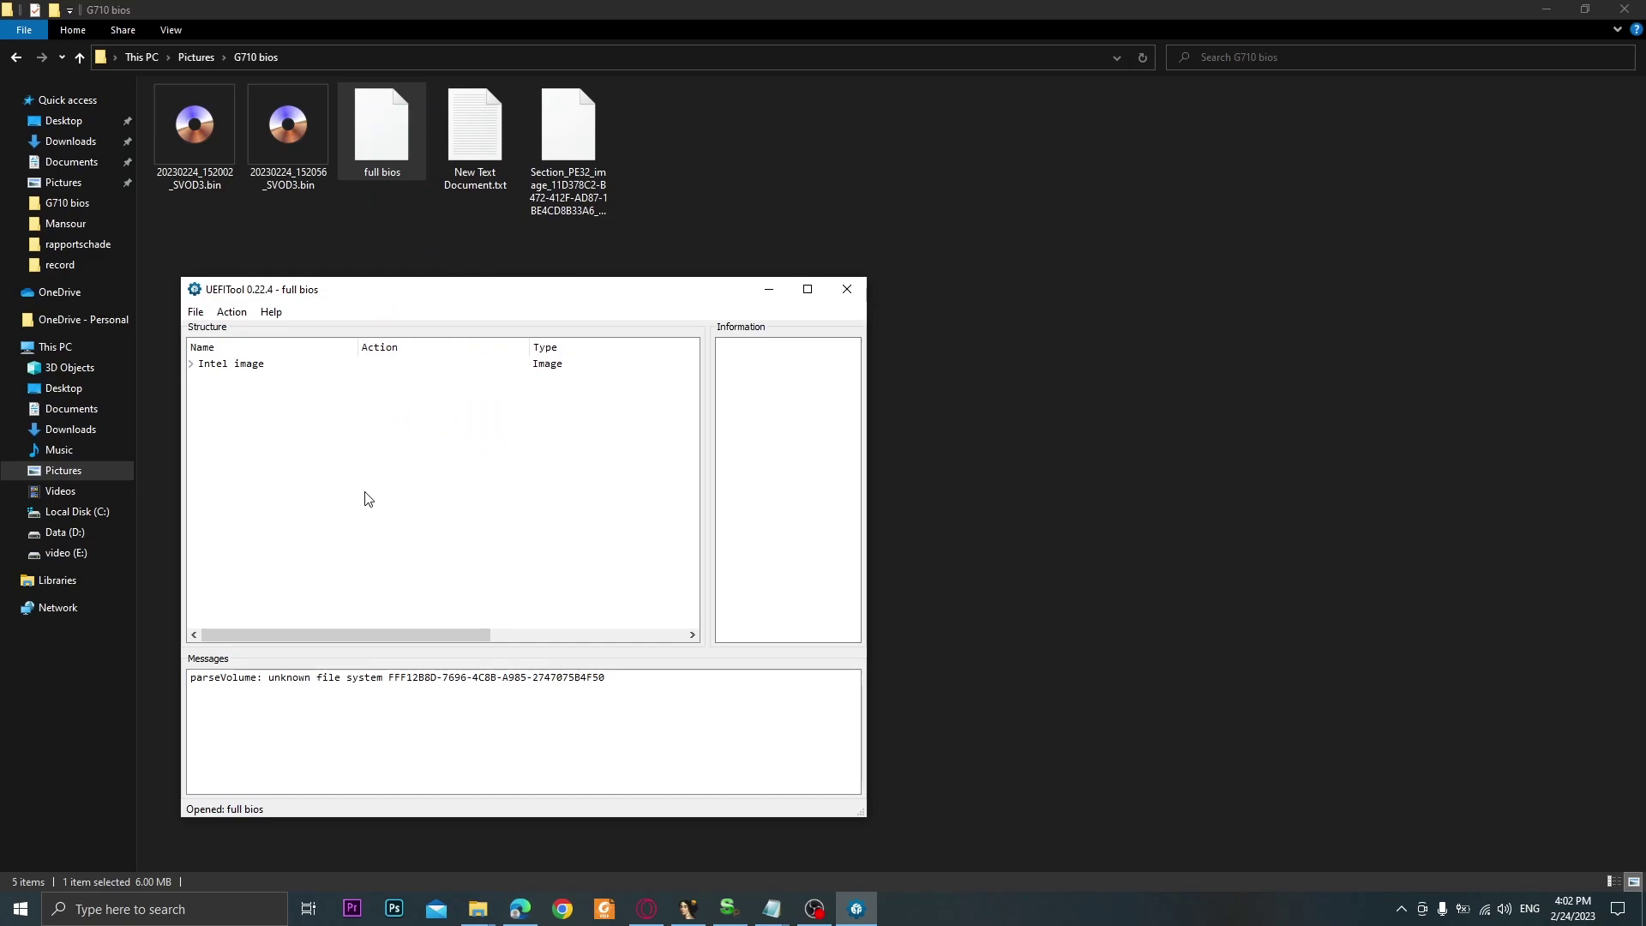
- Copy the line "Unauthorized Wireless network card is plugged in" from New Text Document.txt and return to UEFITool
double_click(463, 163)
drag(649, 284, 292, 285)
key(super+c)
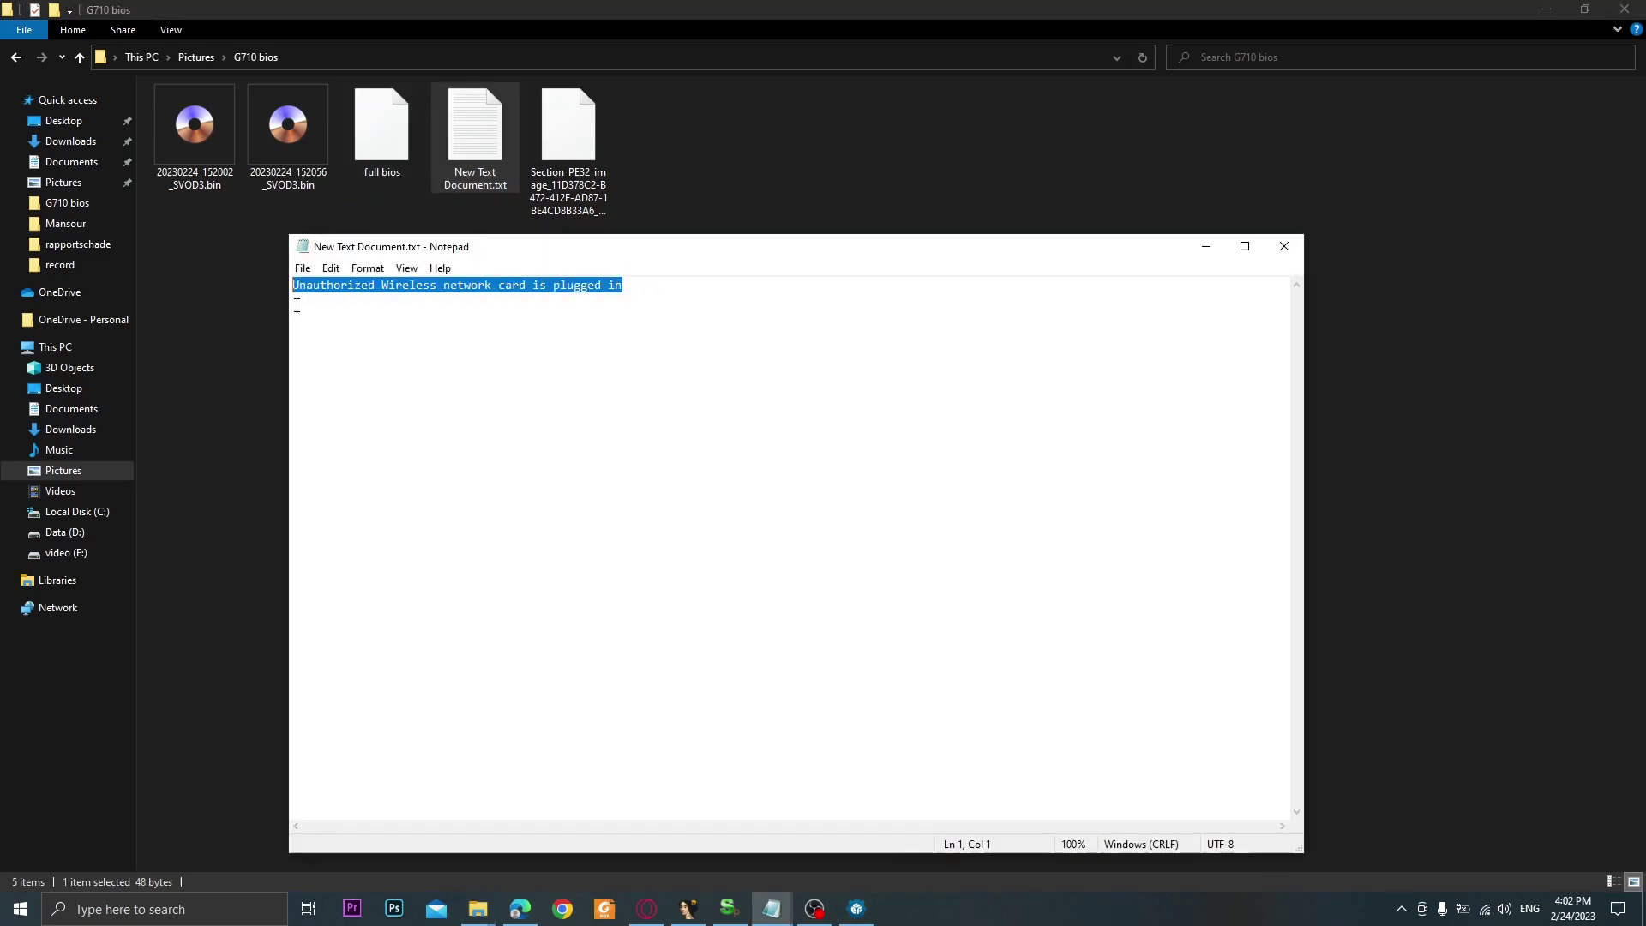
click(1205, 249)
click(858, 908)
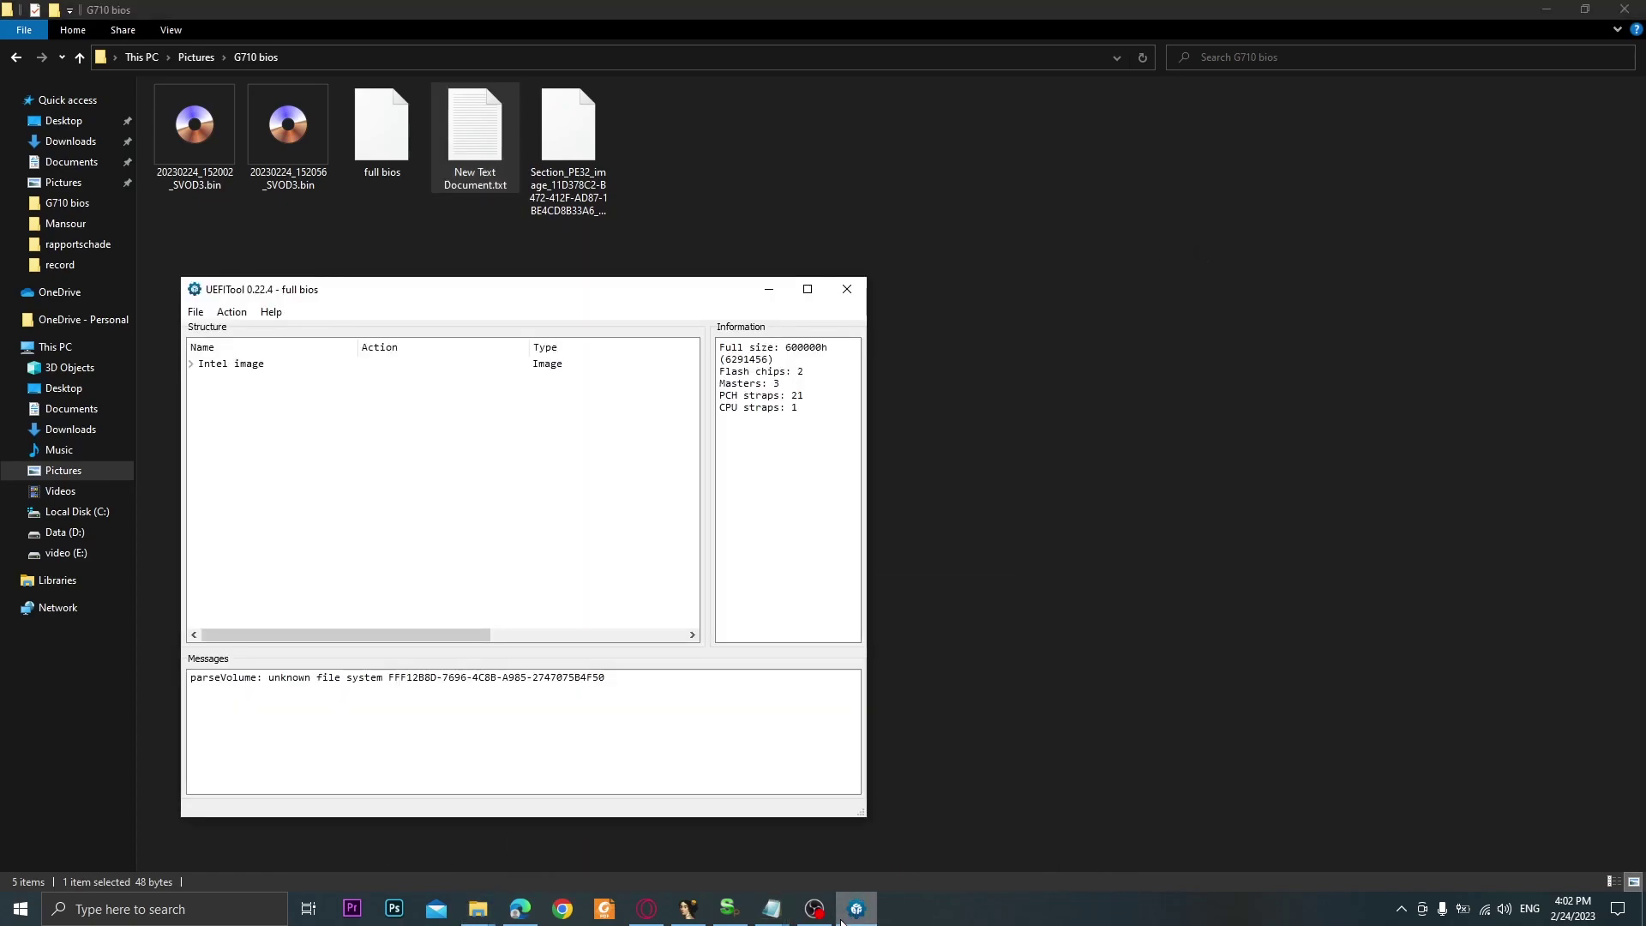
- Search the image for the Unicode text "Unauthorized Wireless network card is plugged in" and jump to the matching section
click(224, 312)
click(227, 312)
click(196, 312)
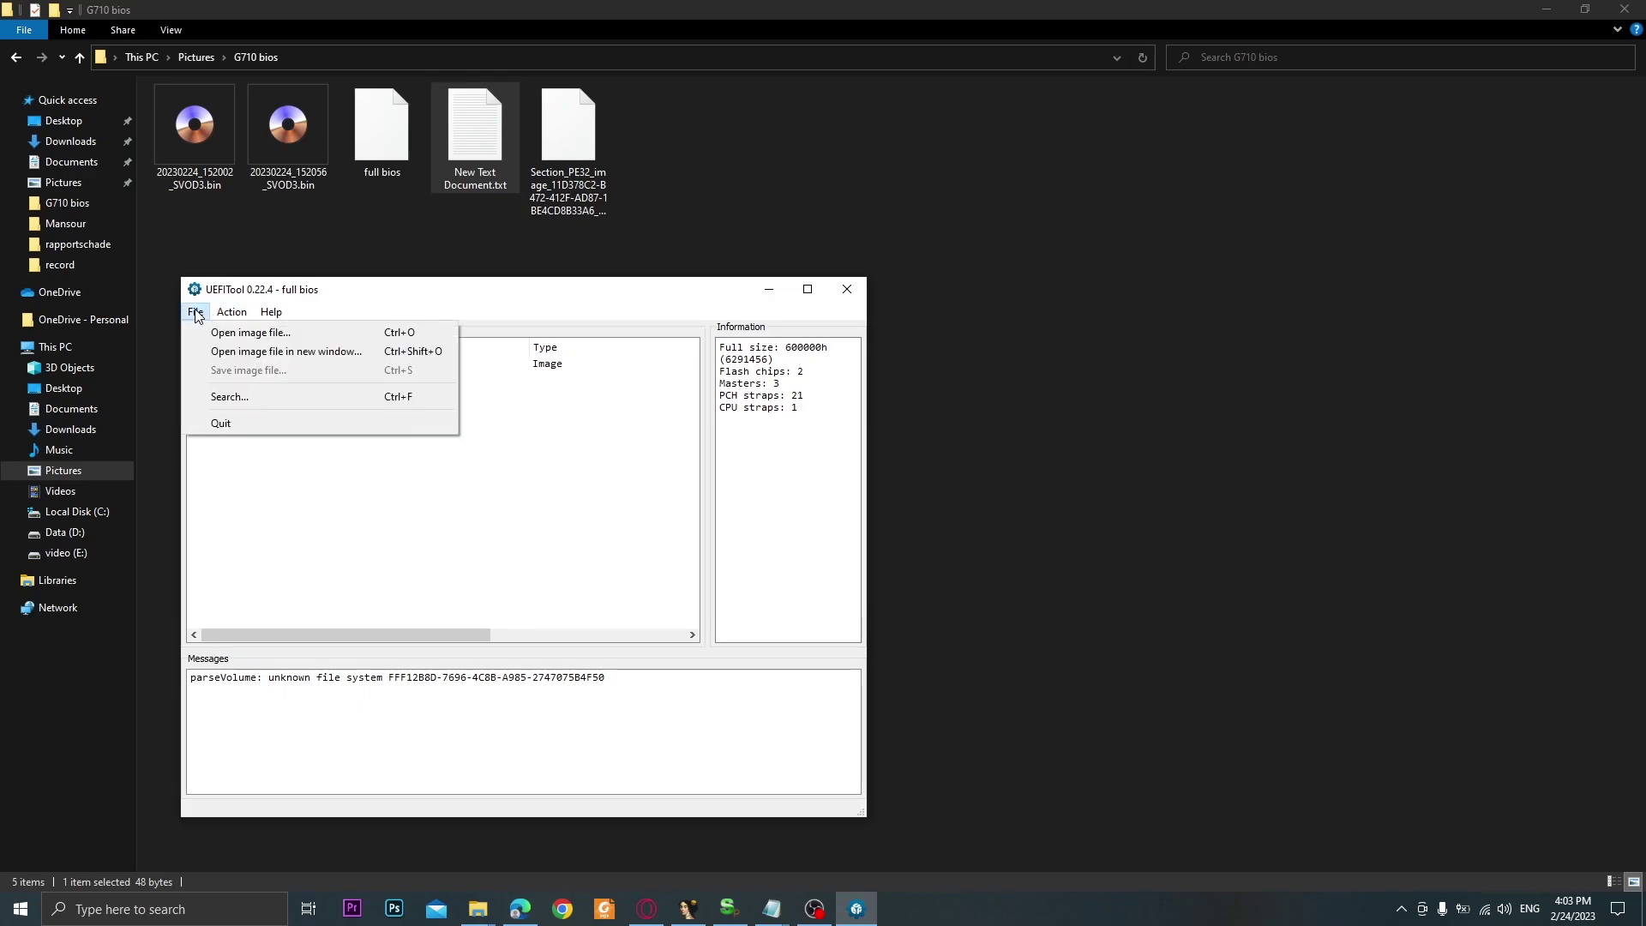
click(224, 396)
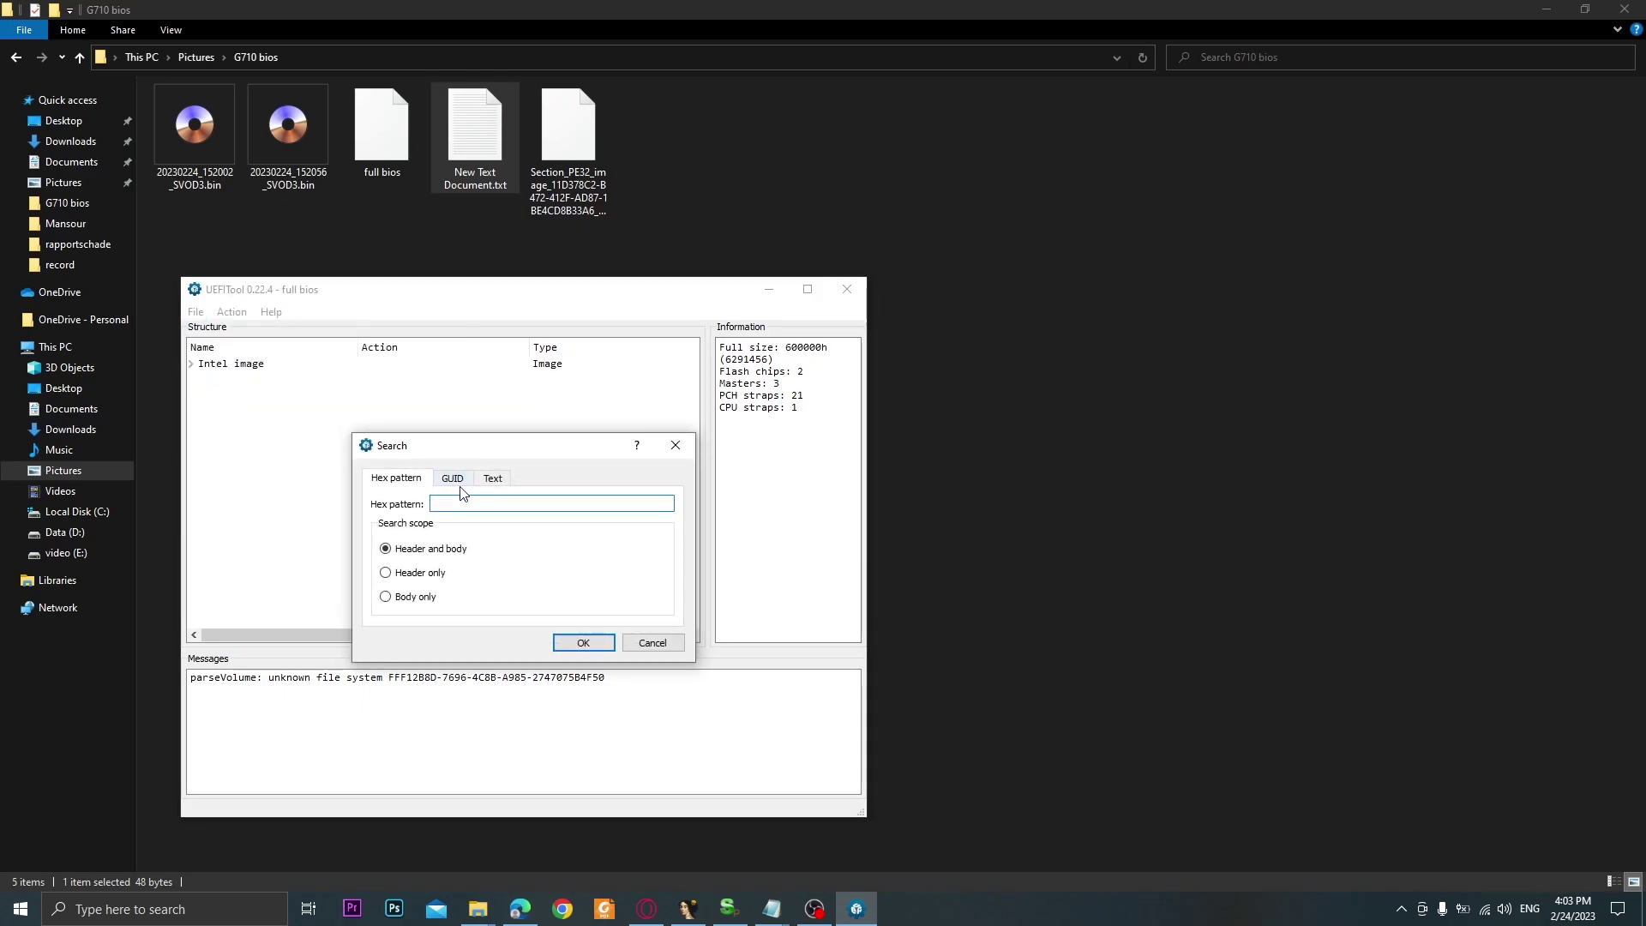
click(494, 478)
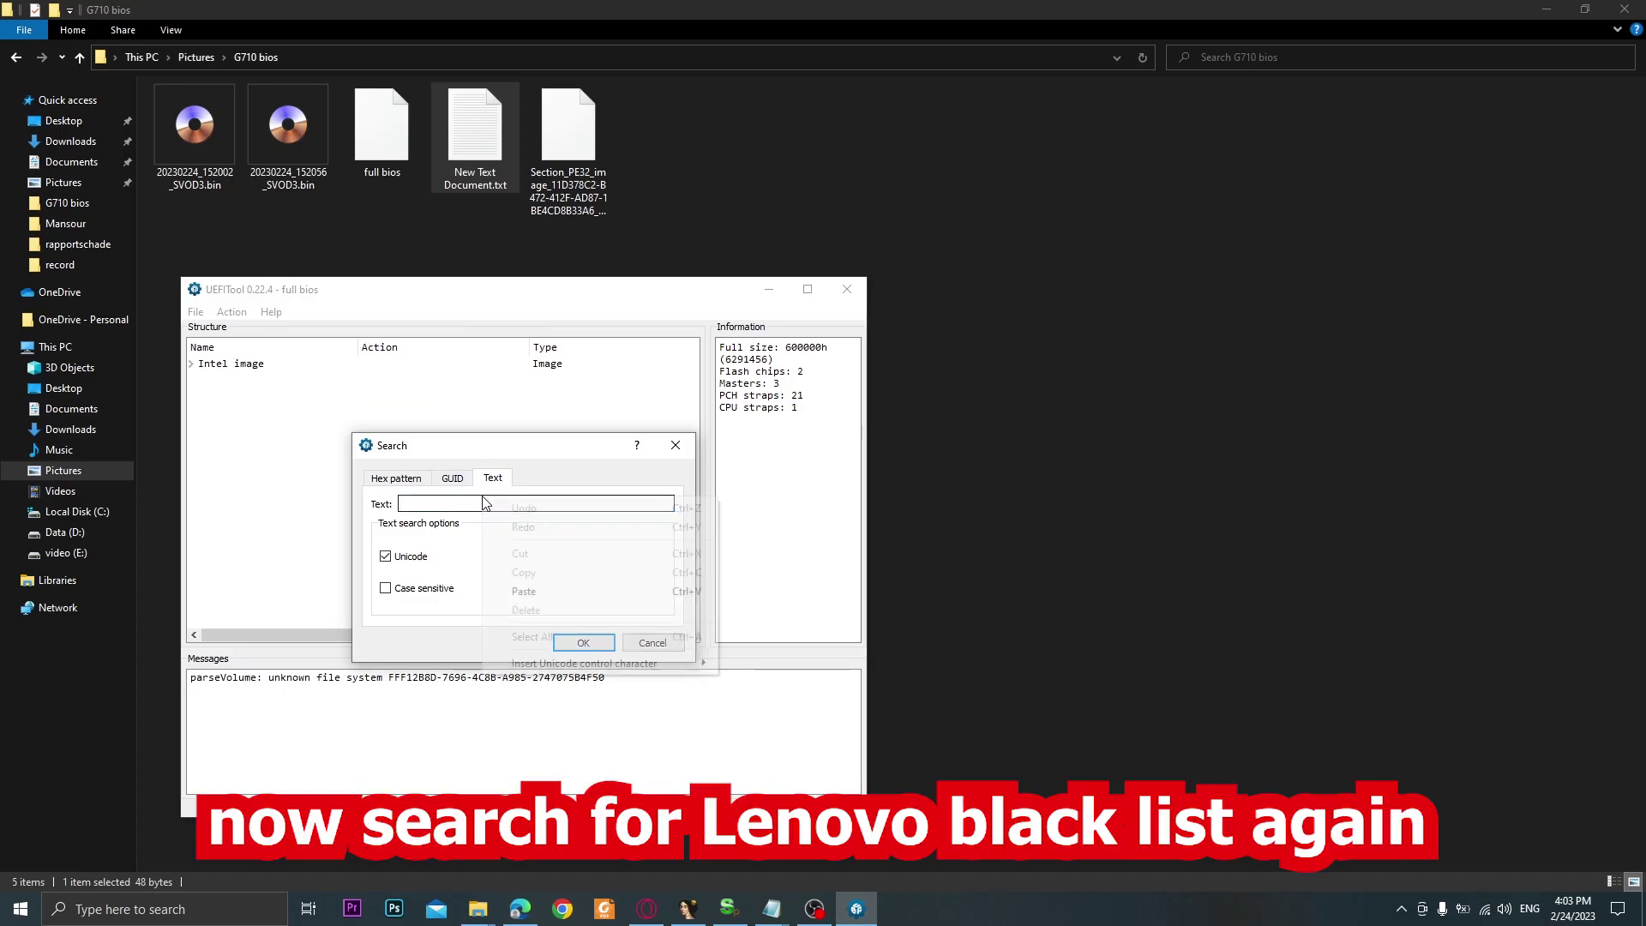
right_click(485, 501)
click(563, 589)
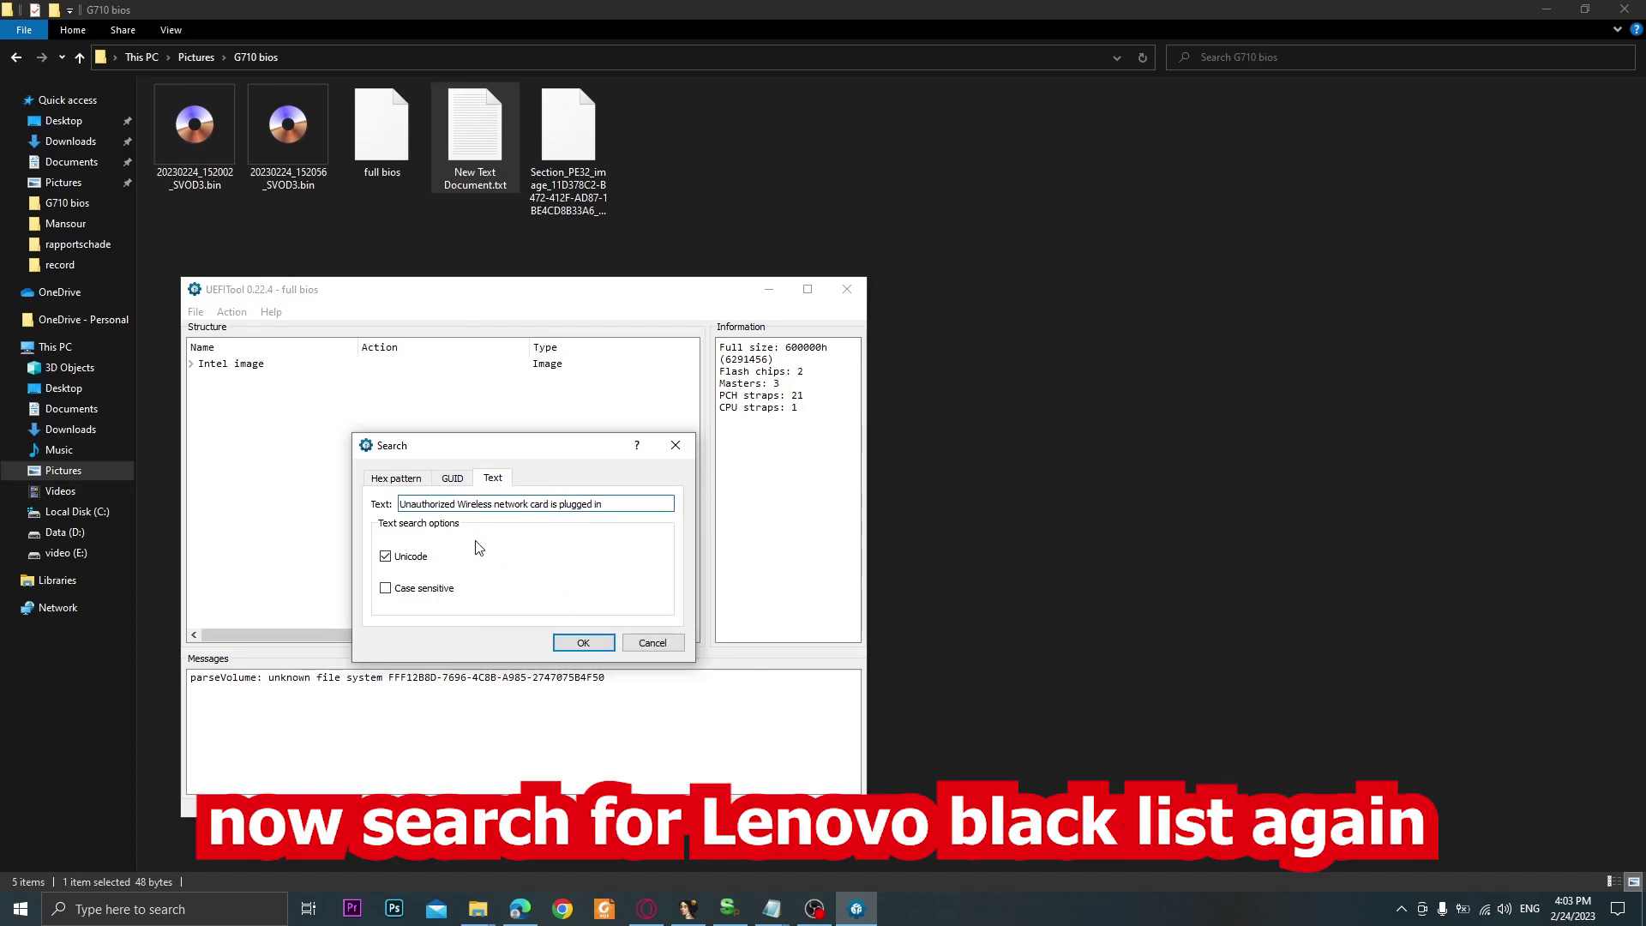
click(584, 643)
double_click(525, 690)
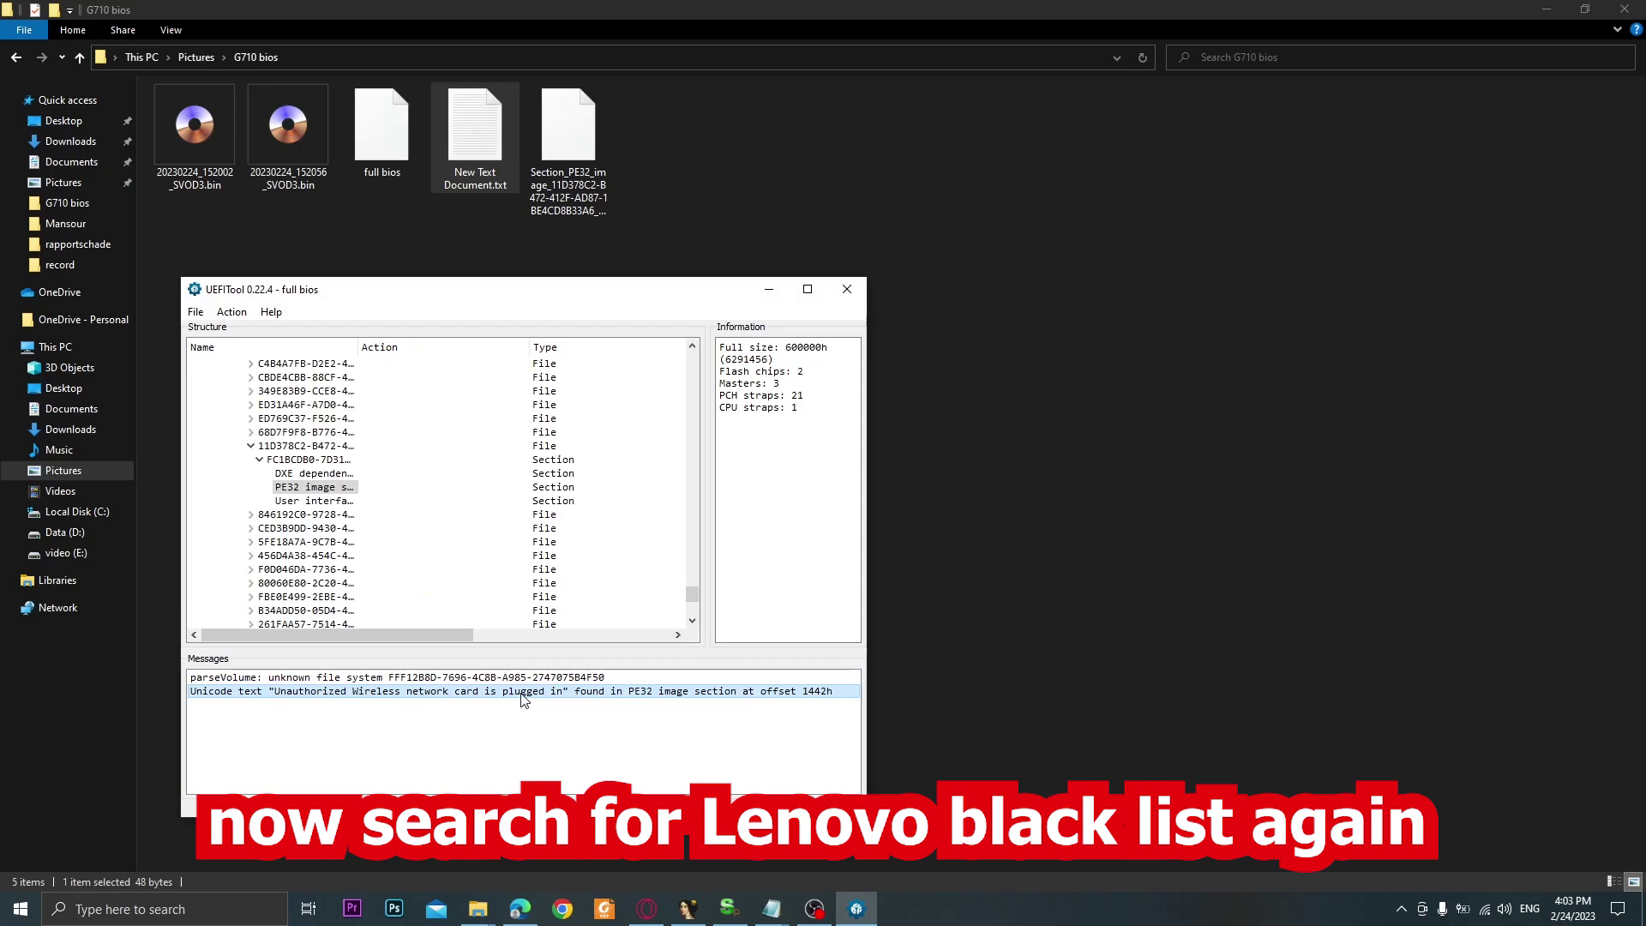
- Replace the body of the found PE32 image section with the edited .efi file
click(322, 488)
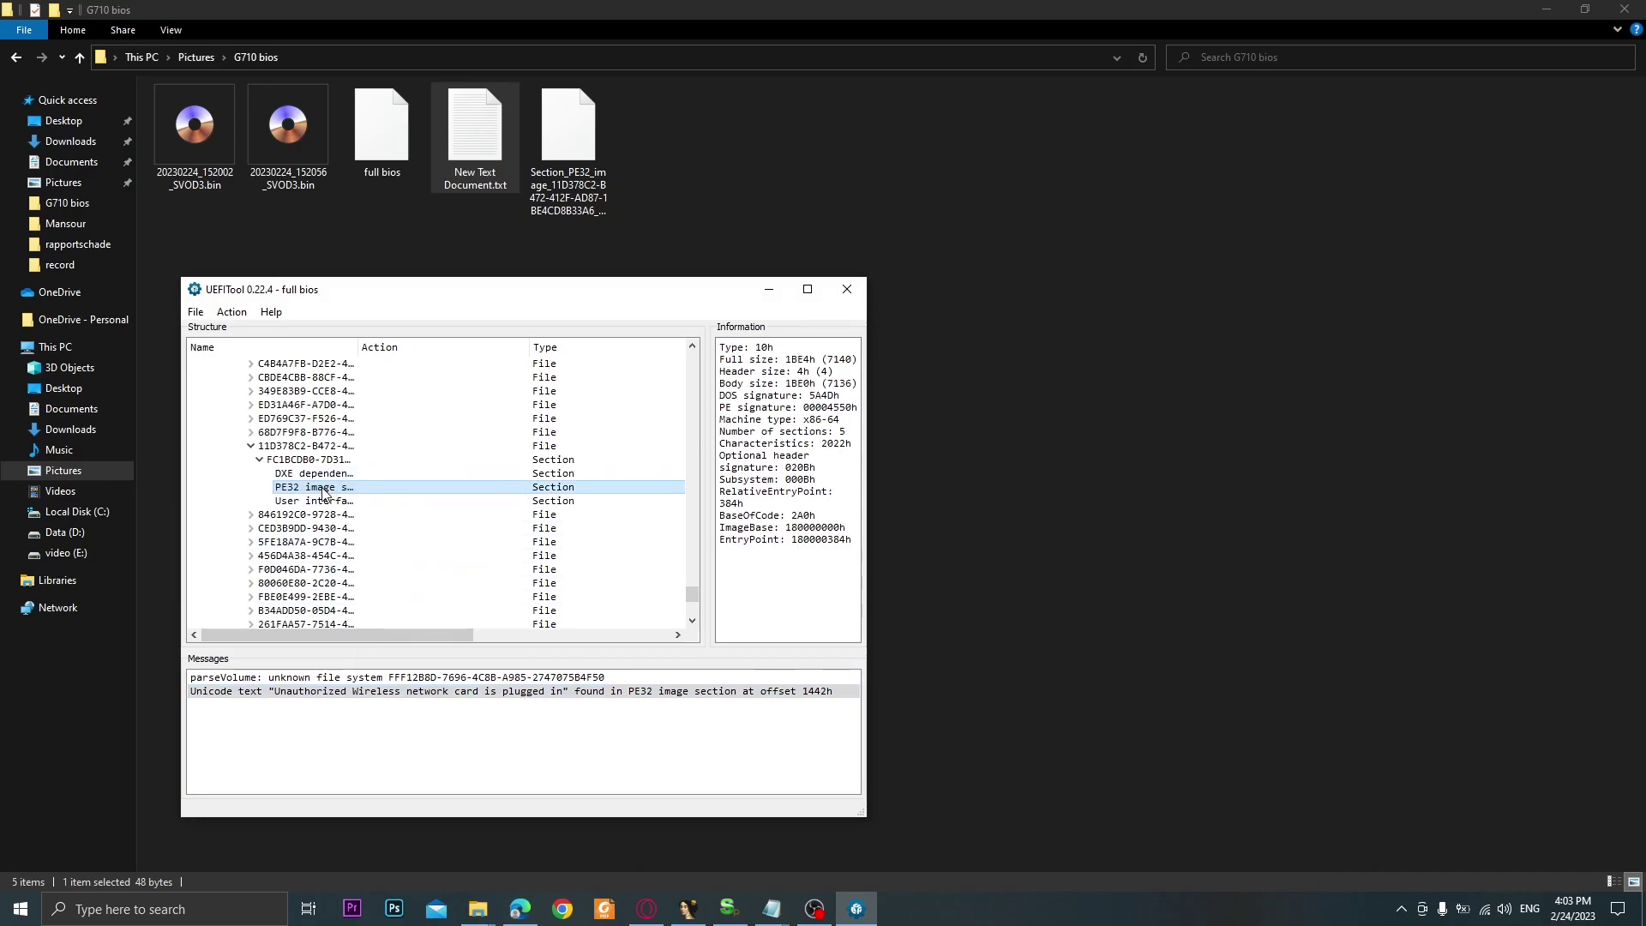
right_click(323, 489)
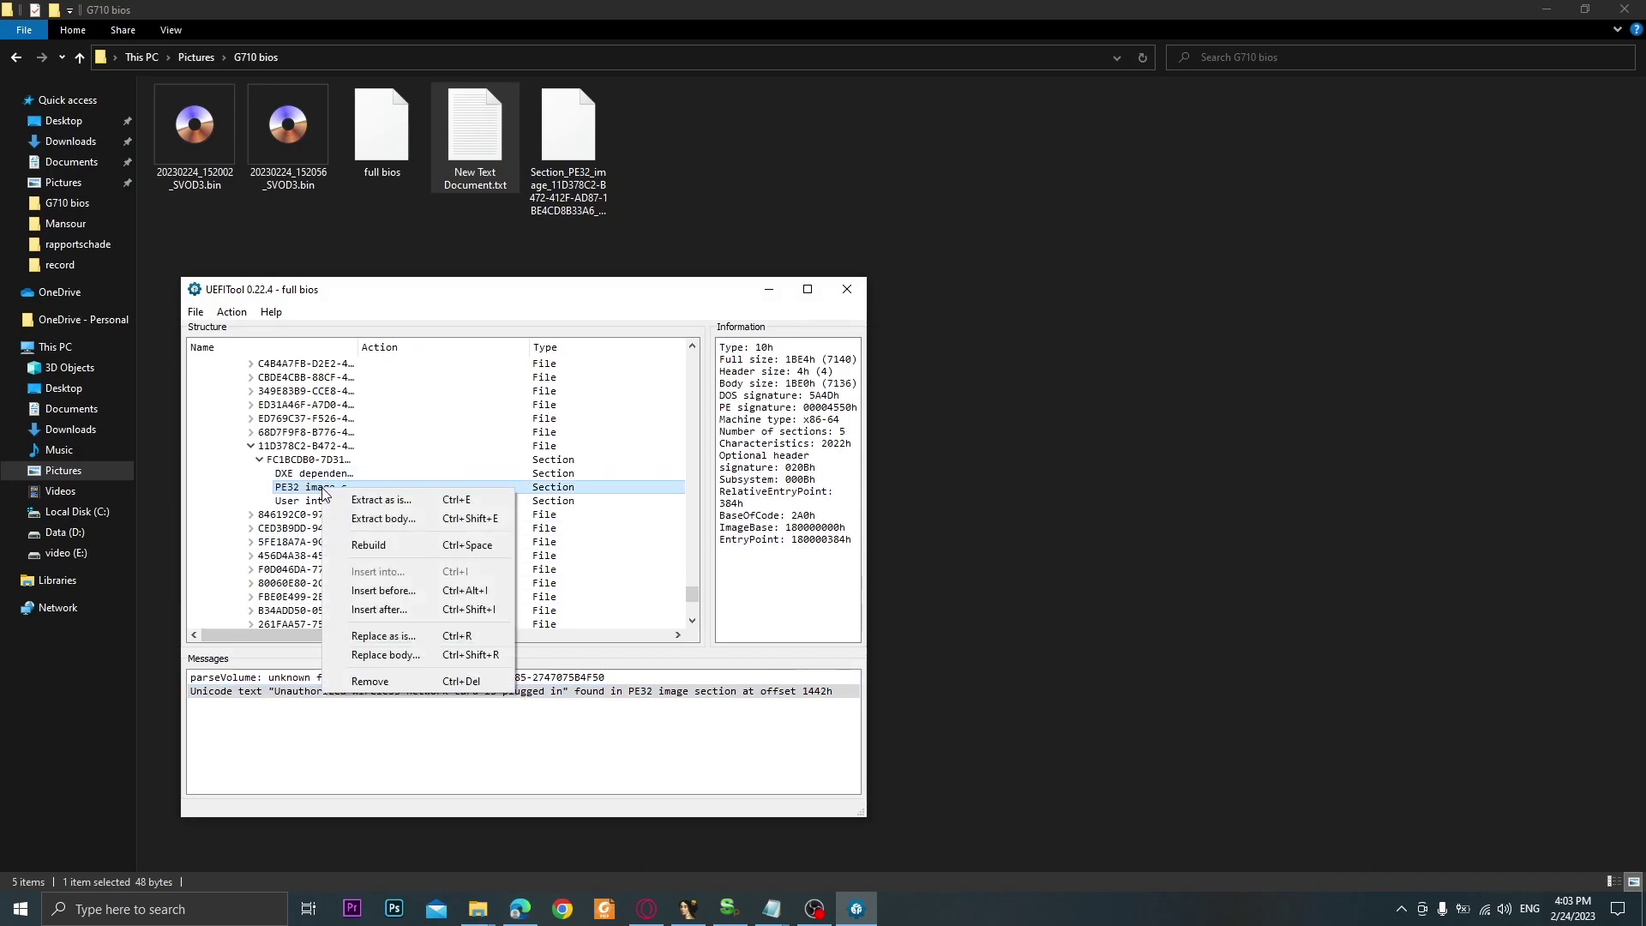
click(418, 649)
double_click(570, 442)
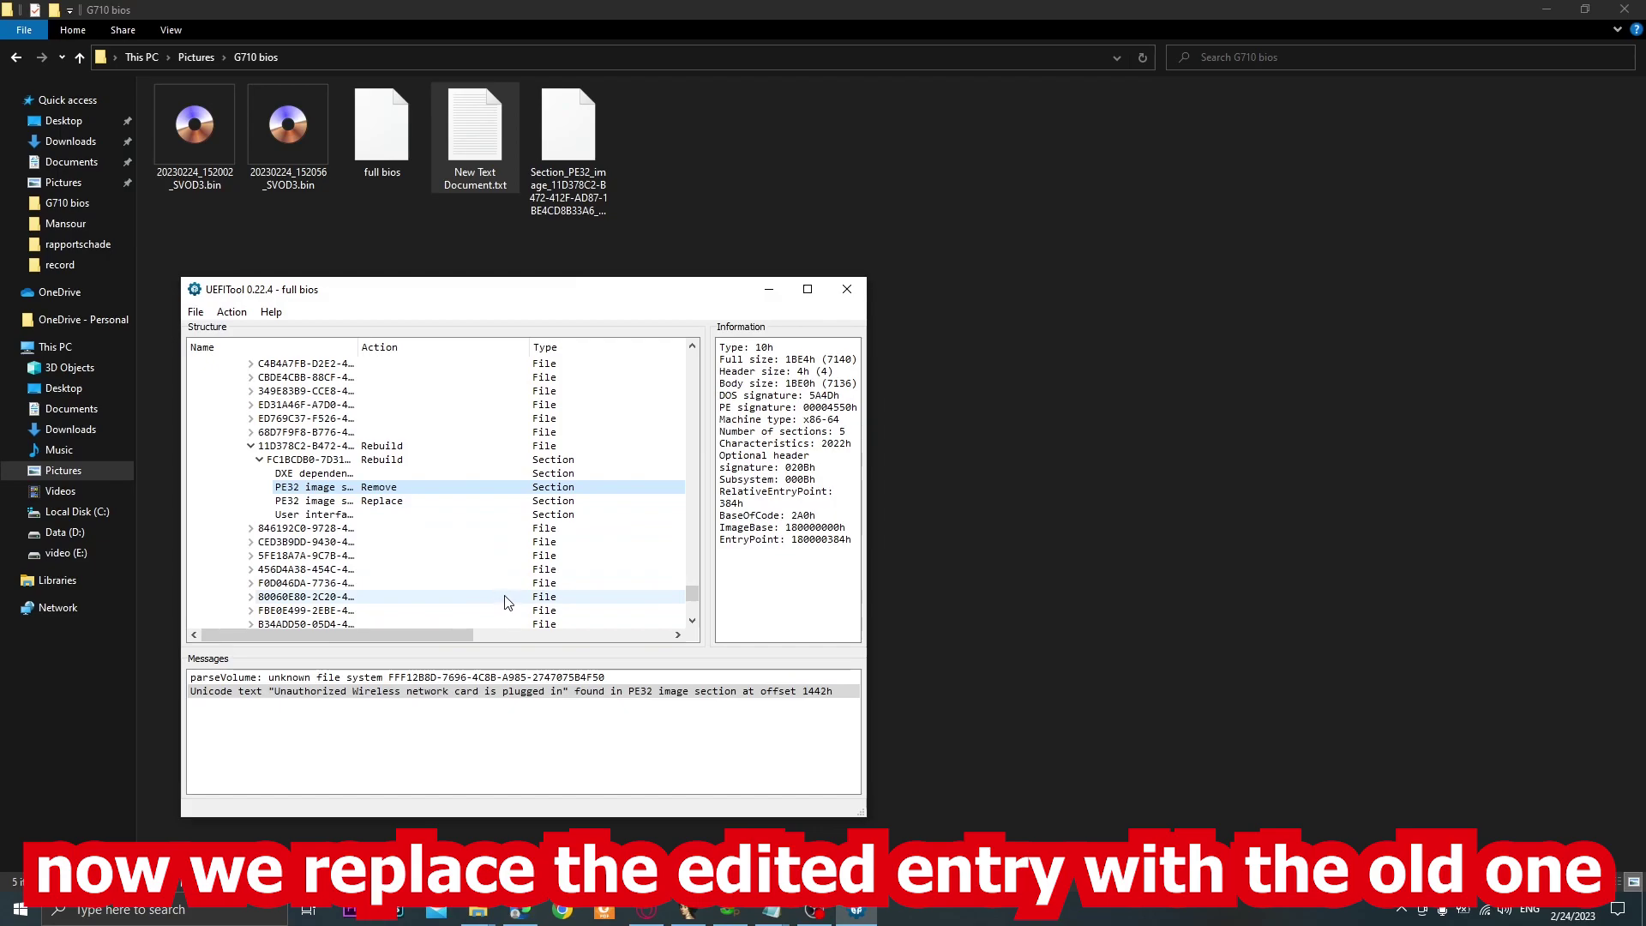
- Save the modified BIOS image as "full bios modify" in the G710 bios folder without opening the reconstructed file
click(194, 313)
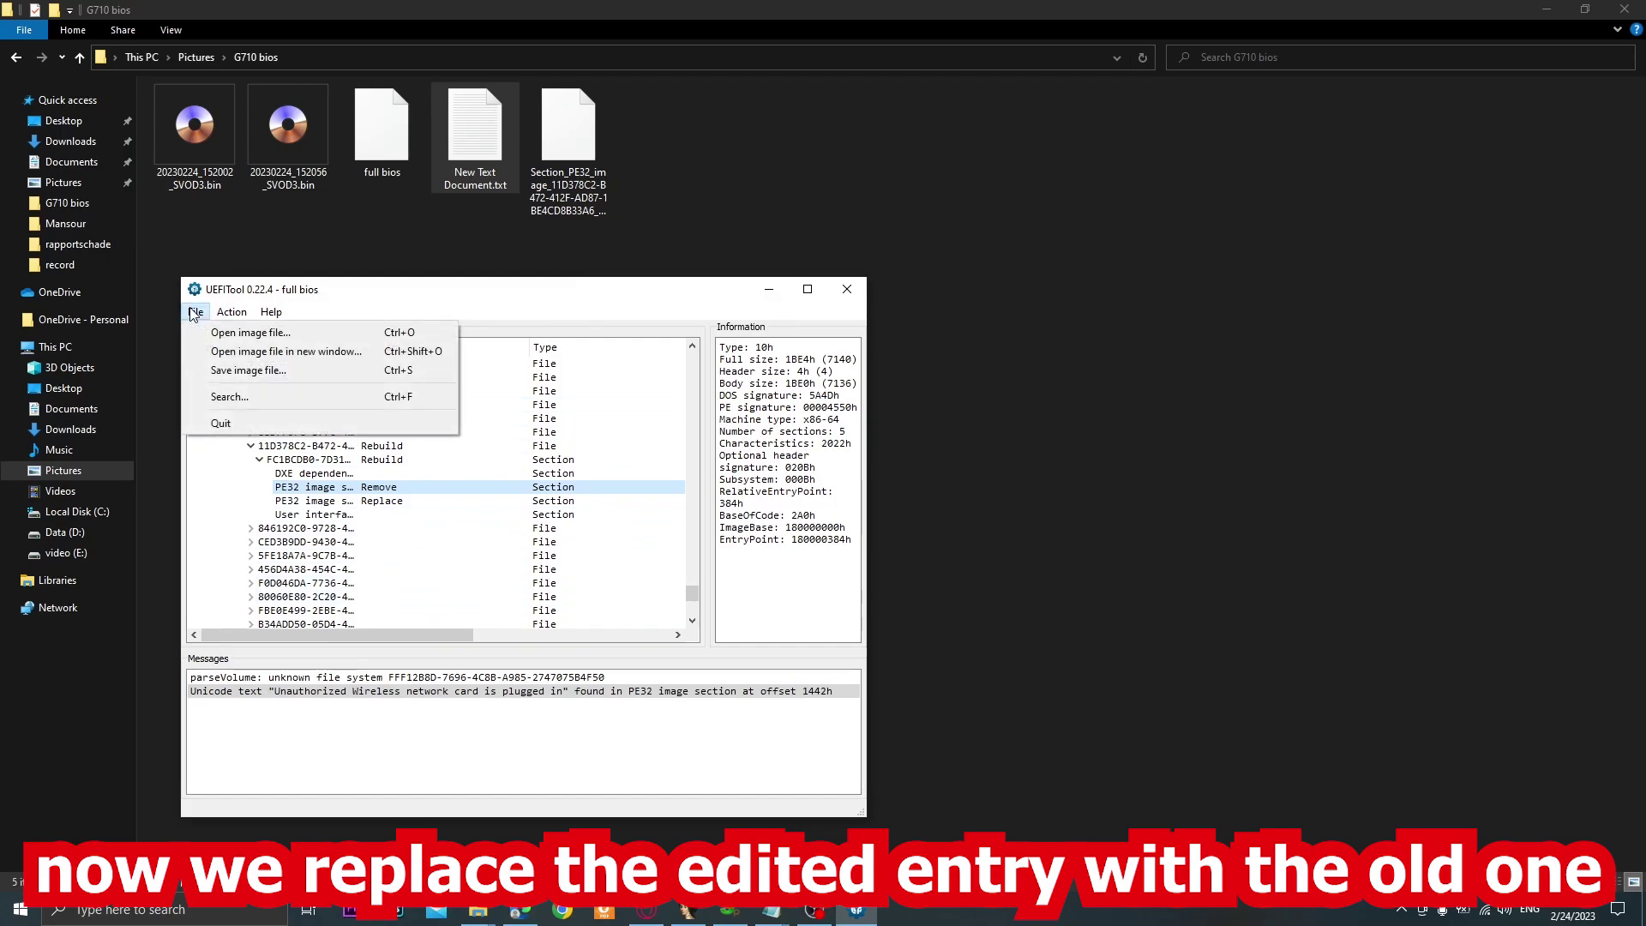
mouse_move(219, 308)
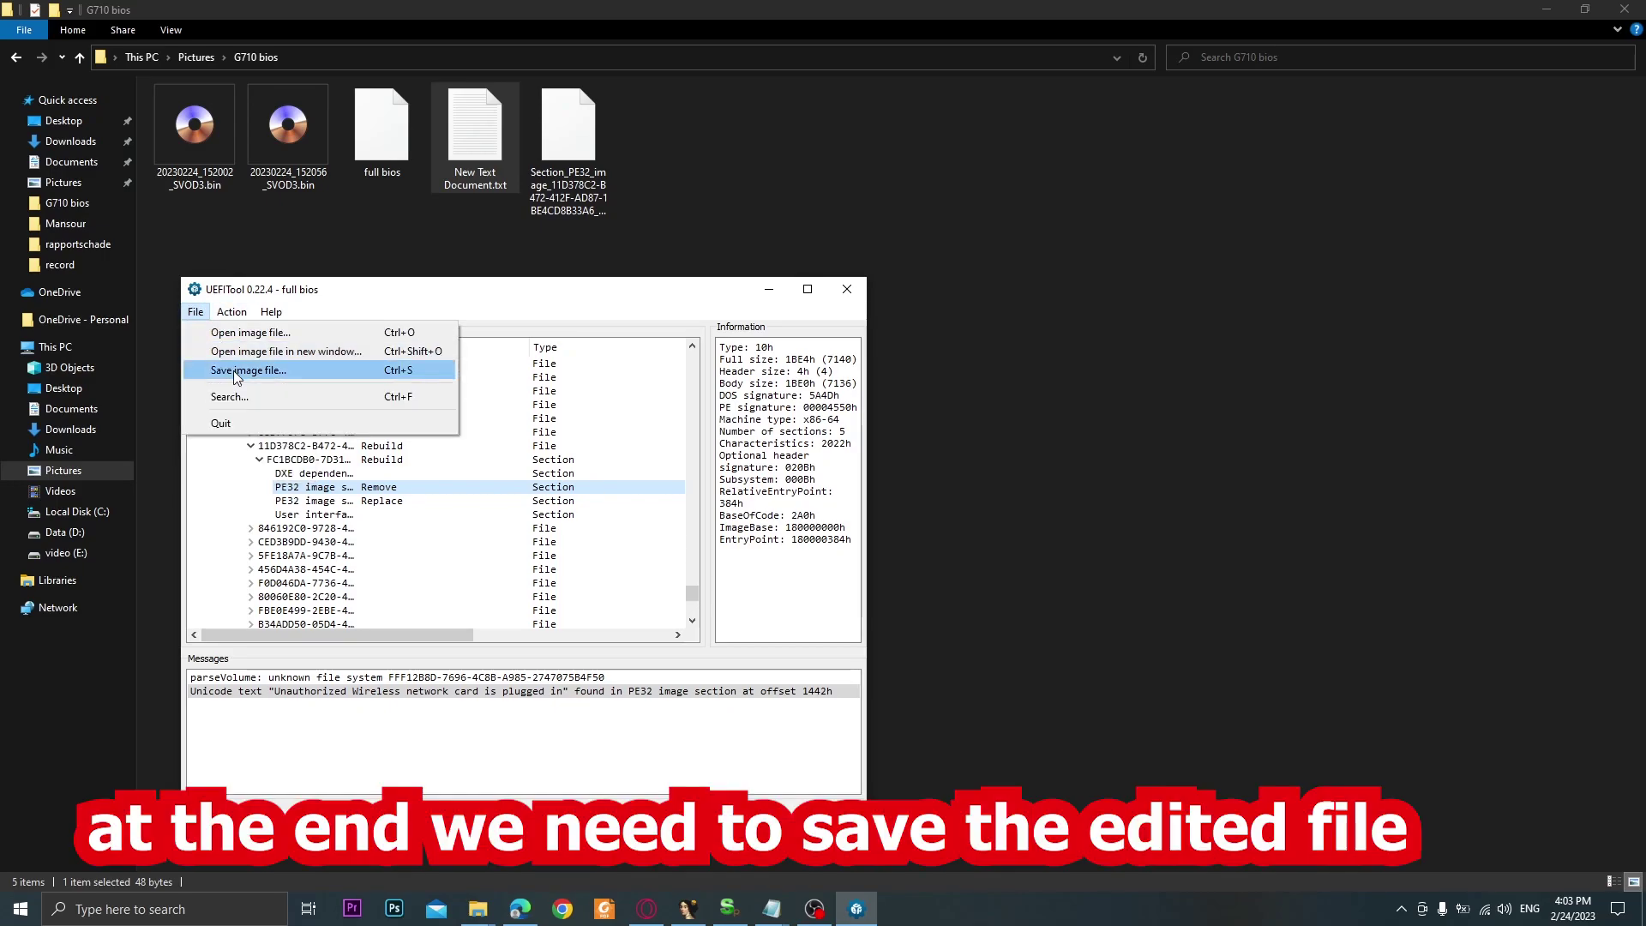
click(233, 370)
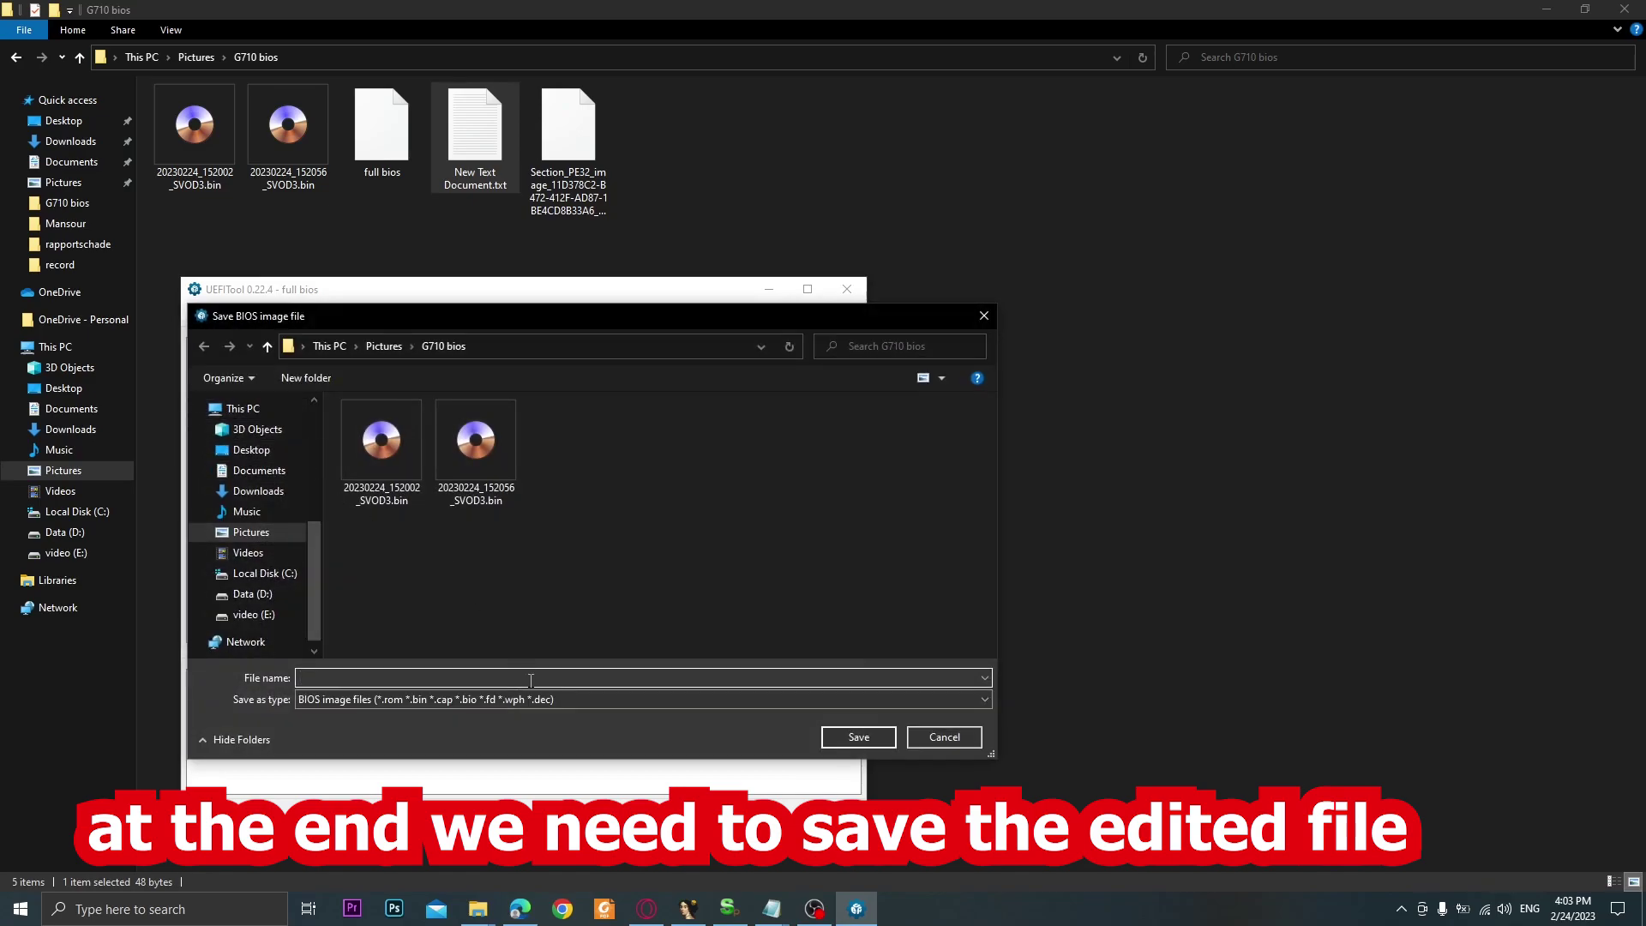
text(full)
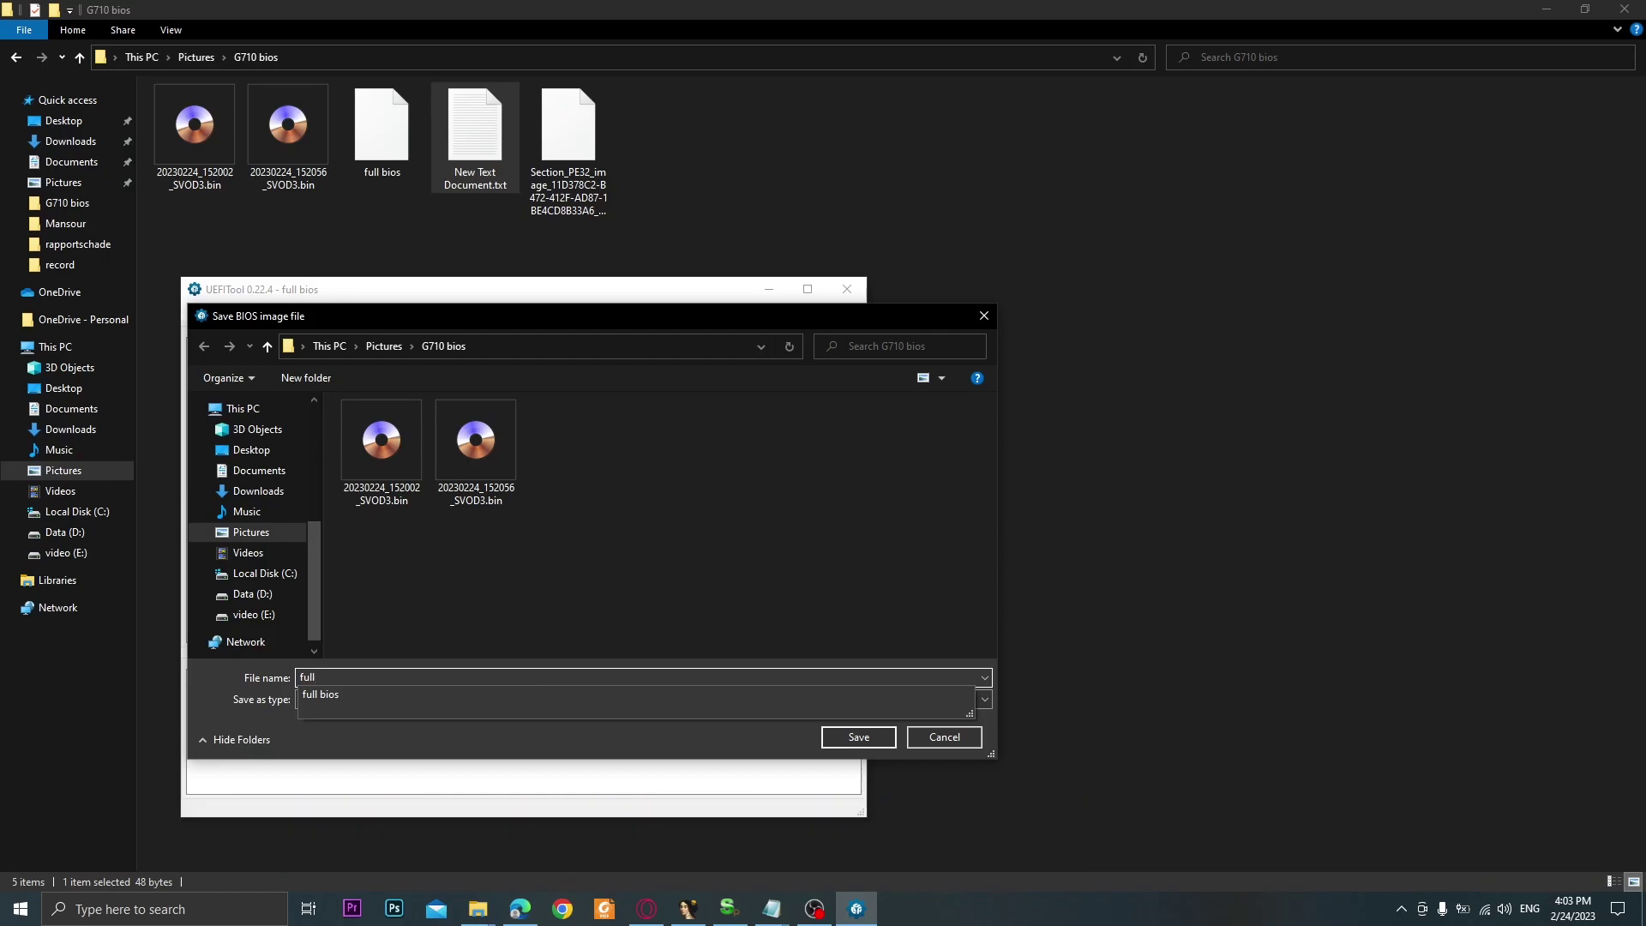
text( bios modify)
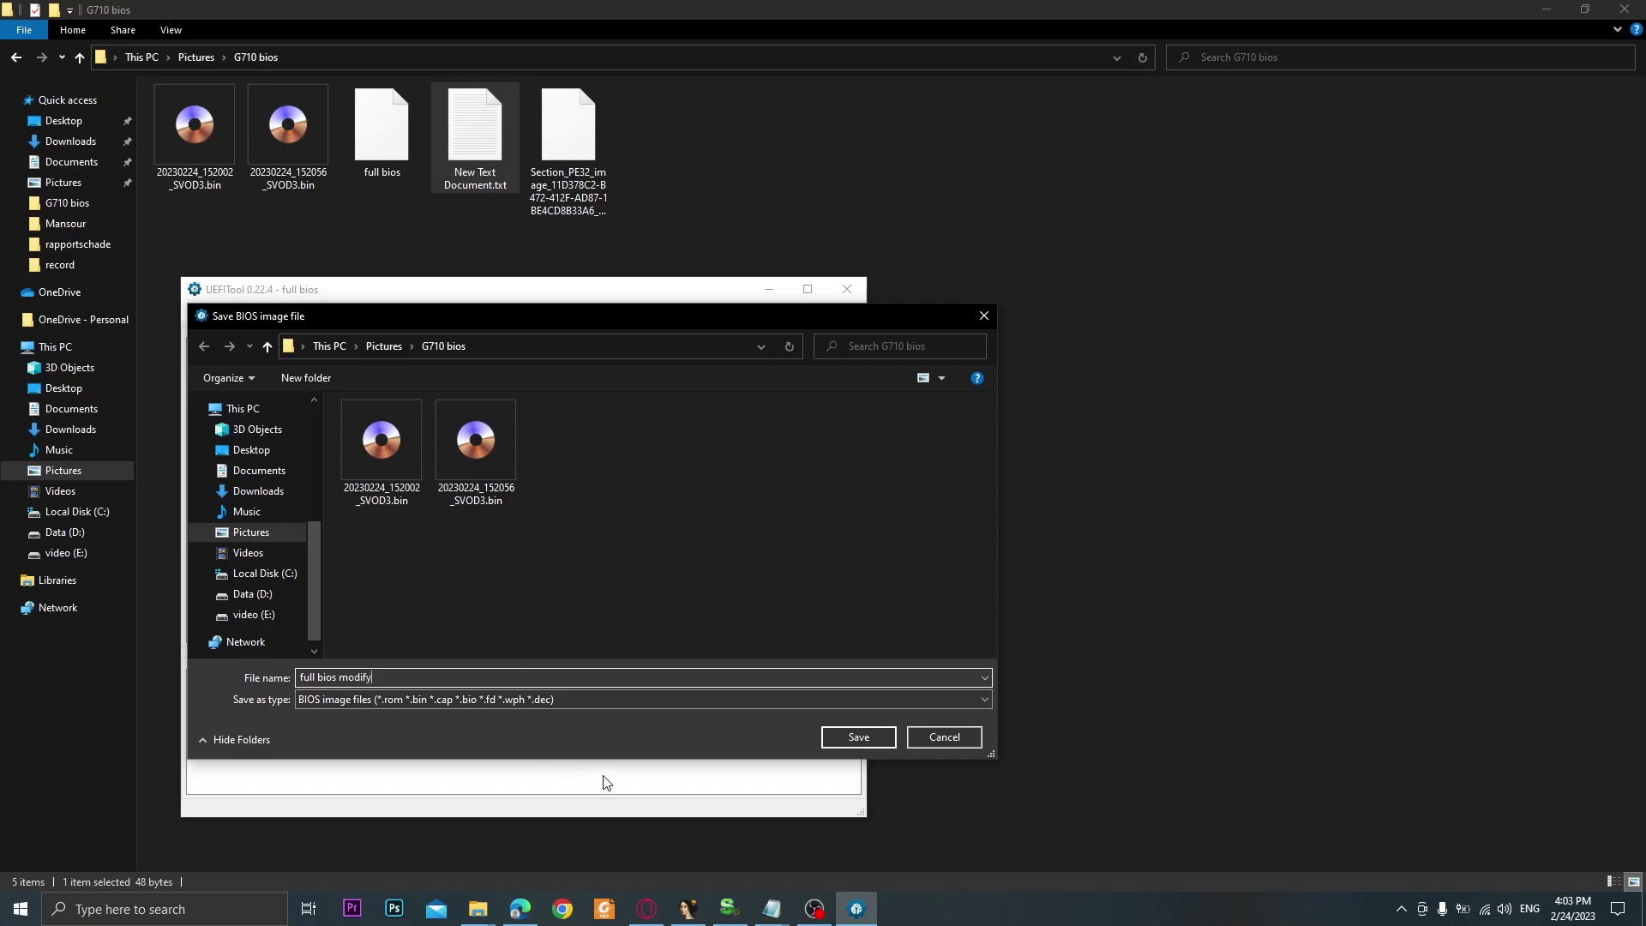
click(858, 738)
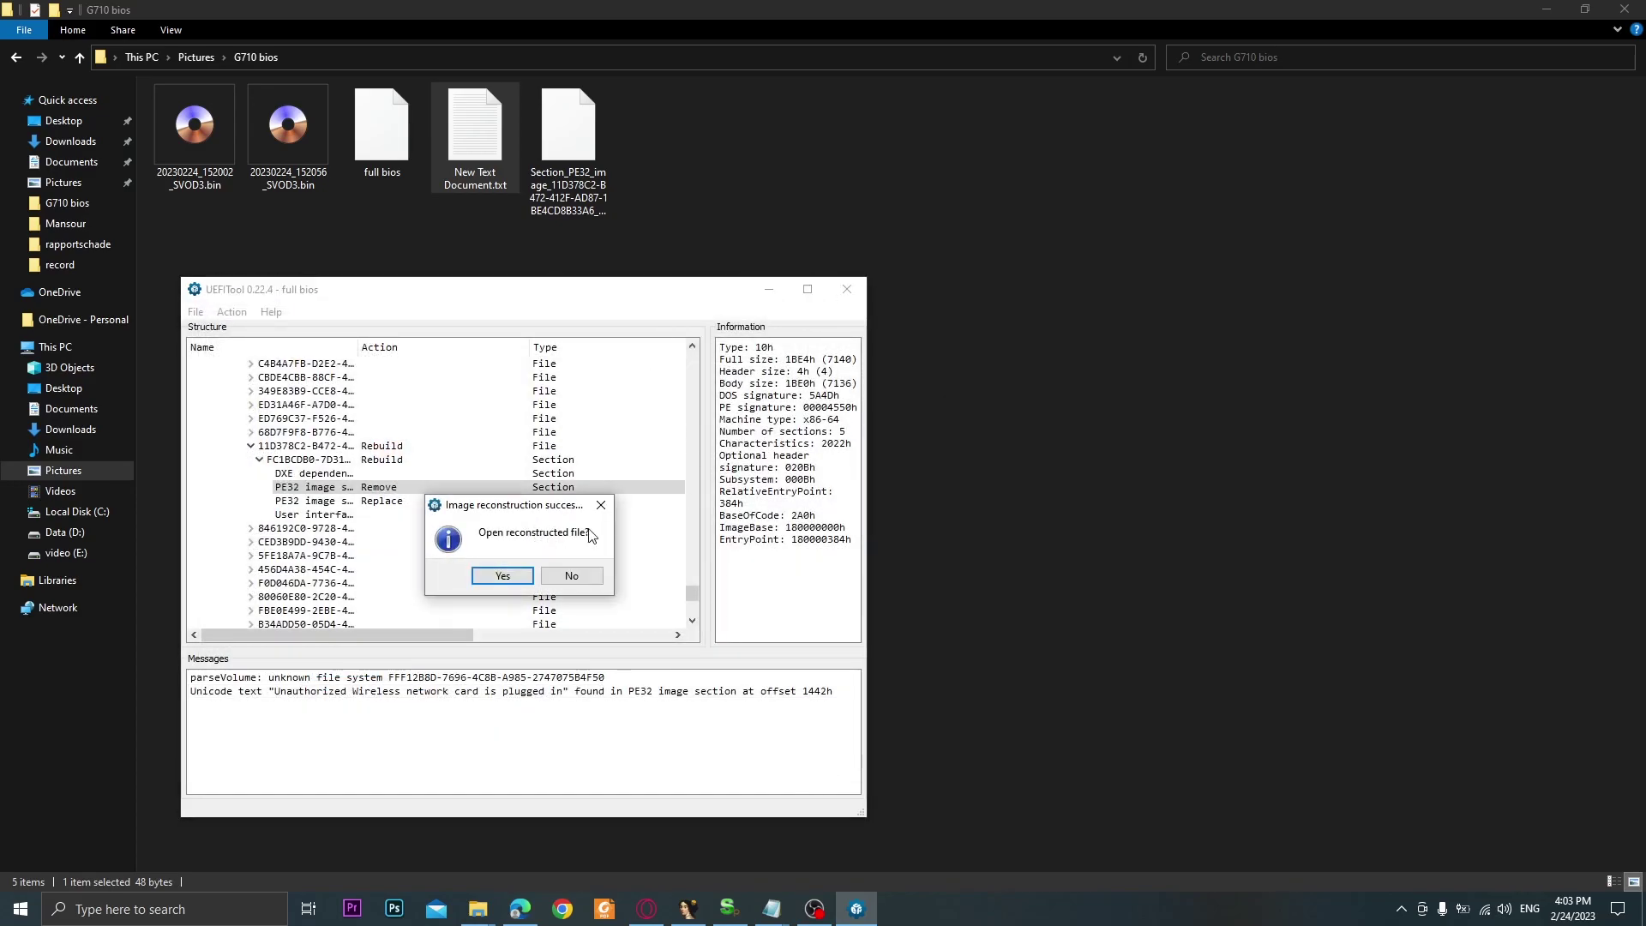
click(572, 575)
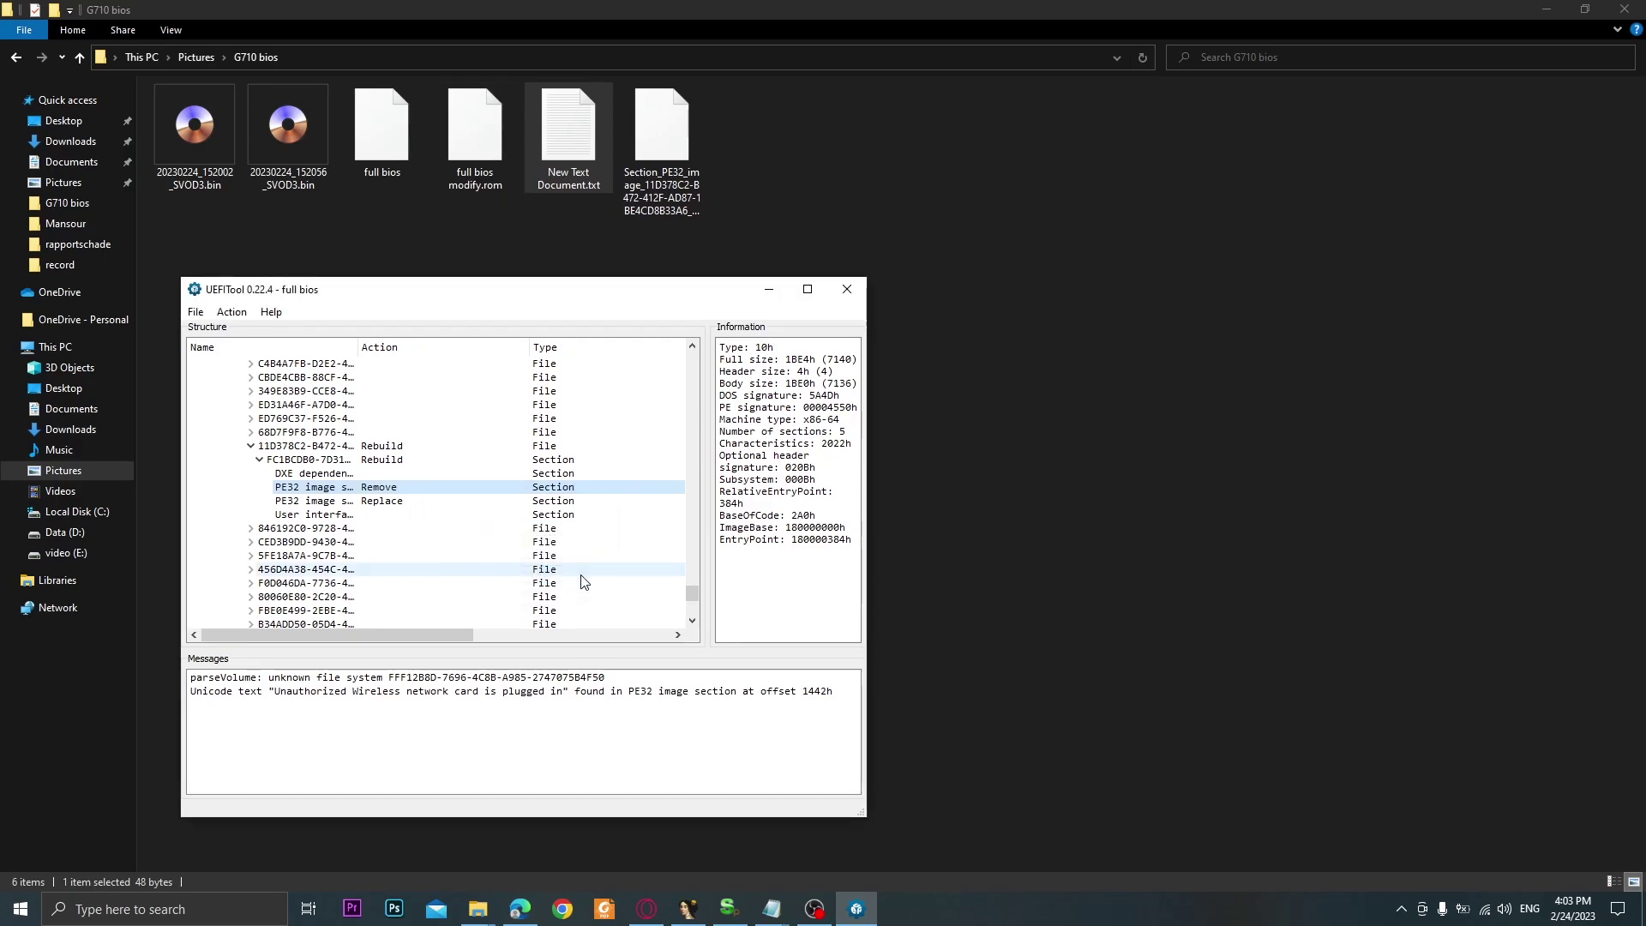
- Close UEFITool, open full bios modify.rom and 20230224_152002_SVOD3.bin in HxD, and select the whole .bin dump to check its length
click(846, 289)
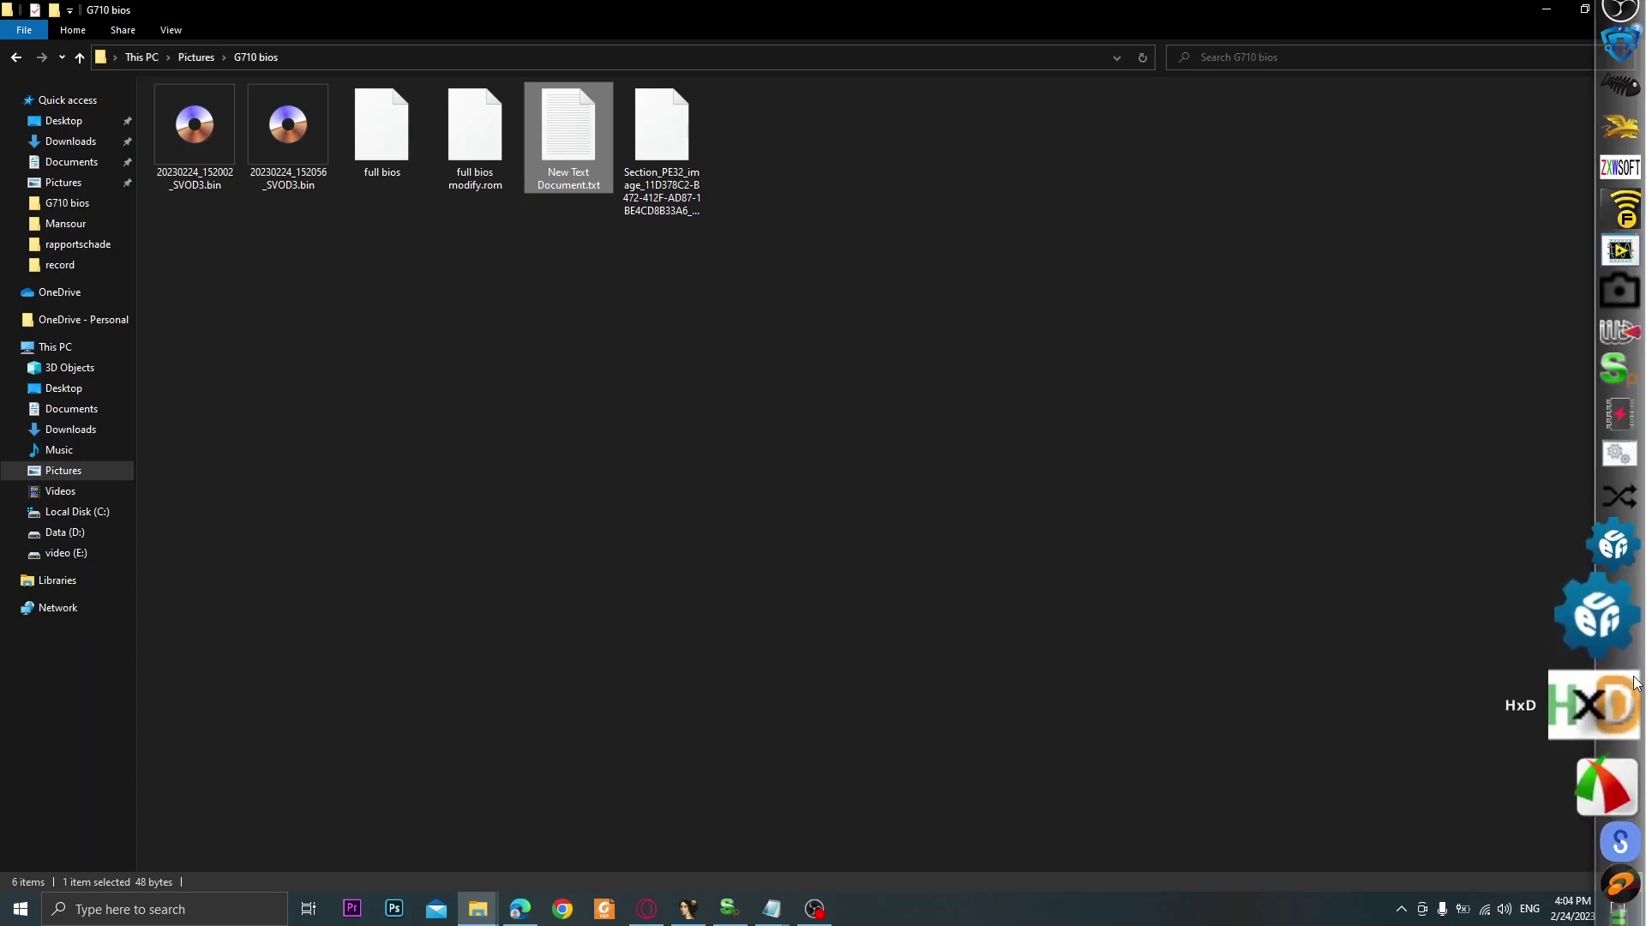
click(1584, 691)
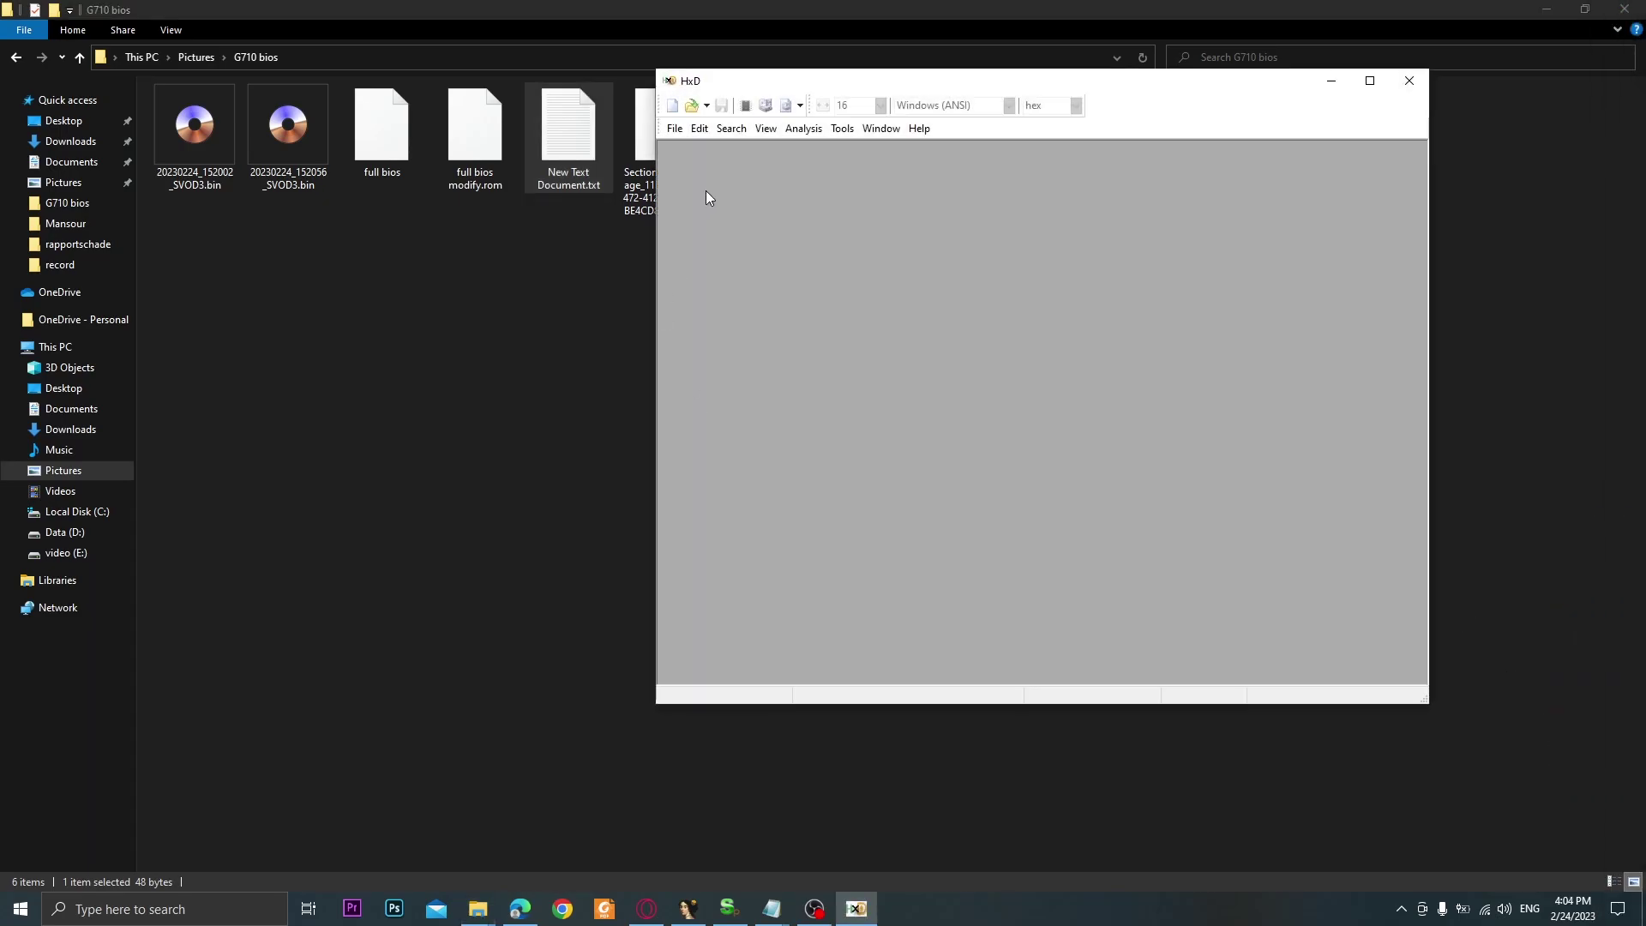
click(477, 156)
drag(480, 152, 764, 270)
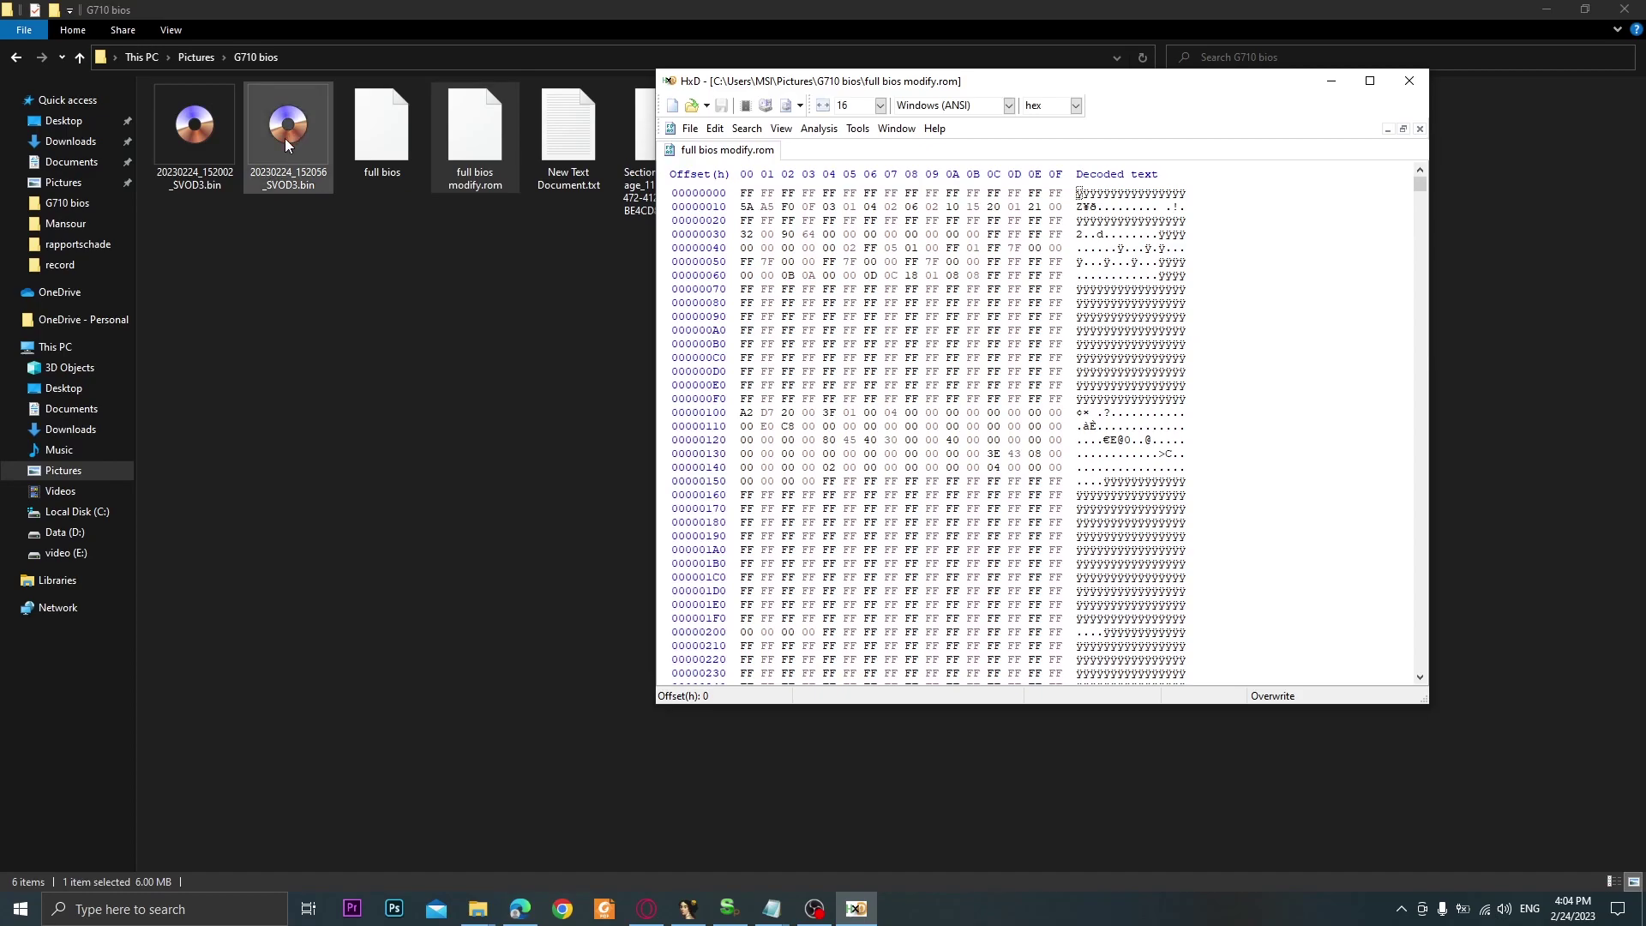
drag(188, 156, 825, 202)
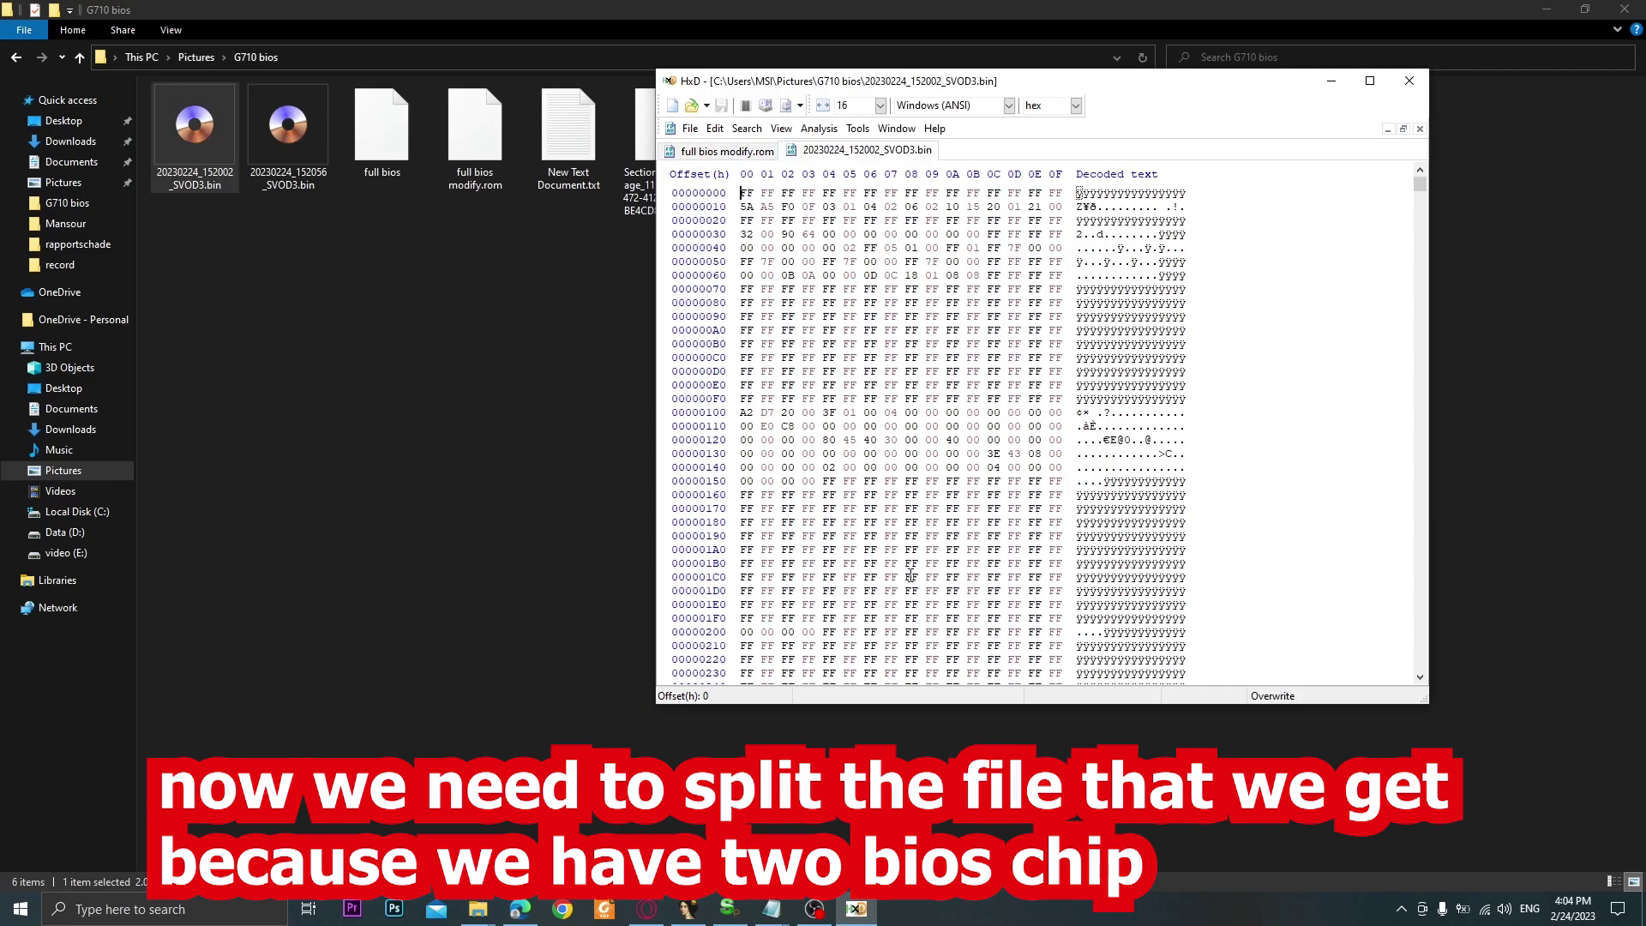
key(ctrl+a)
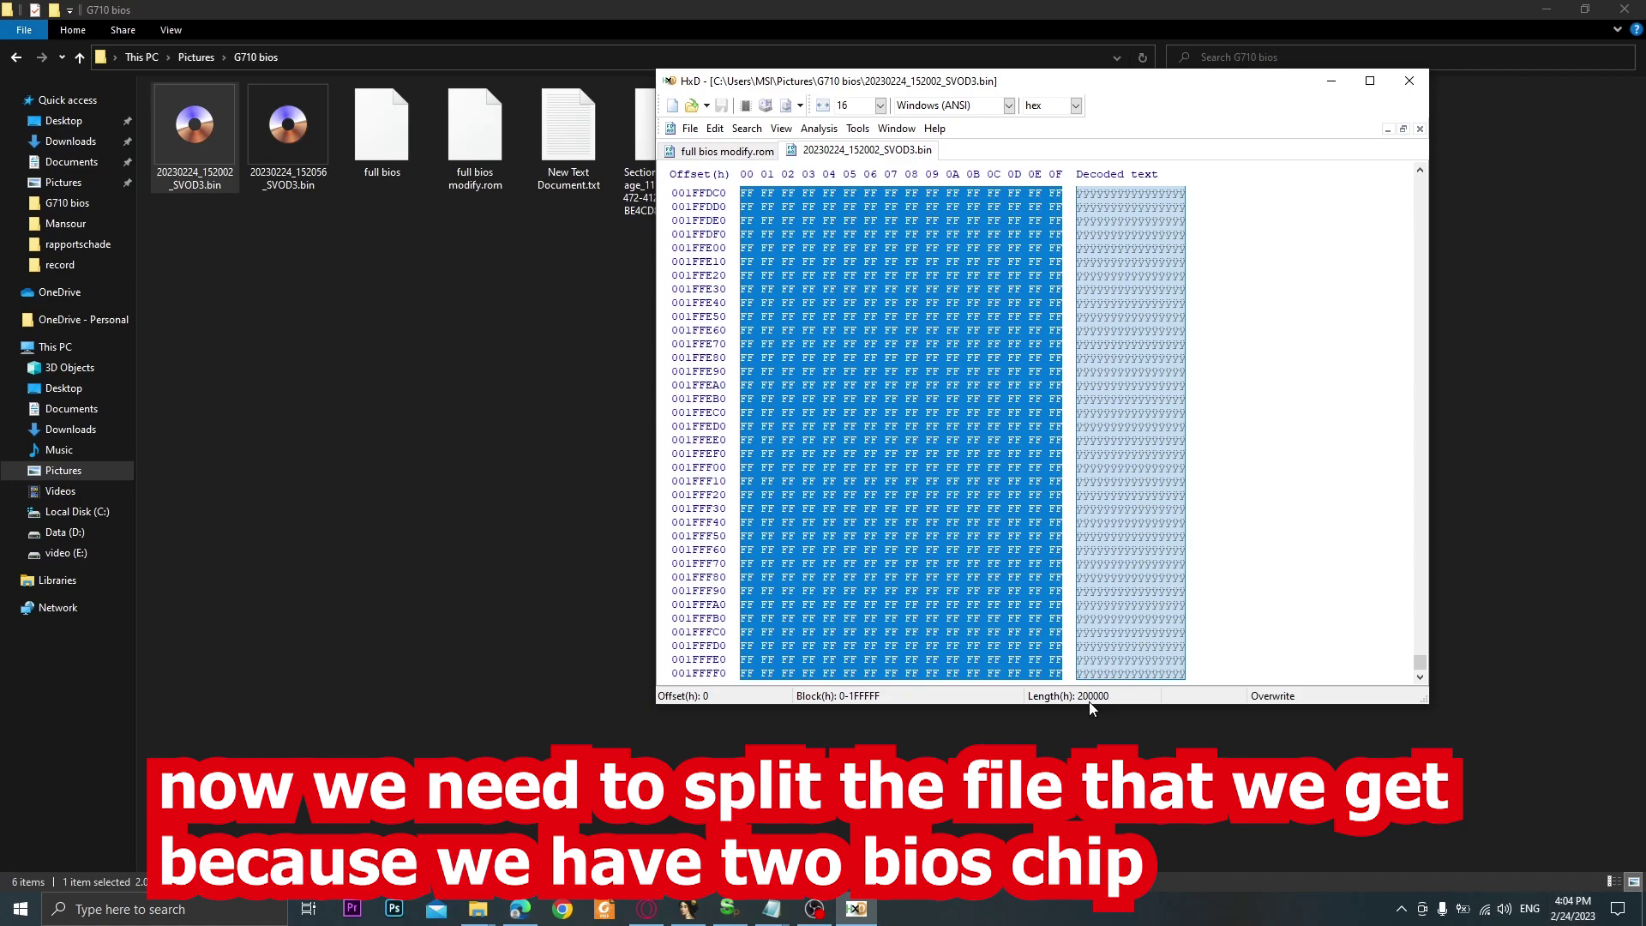
- Cut the block starting at offset 0 with a hexadecimal length of 200000 from full bios modify.rom
click(750, 152)
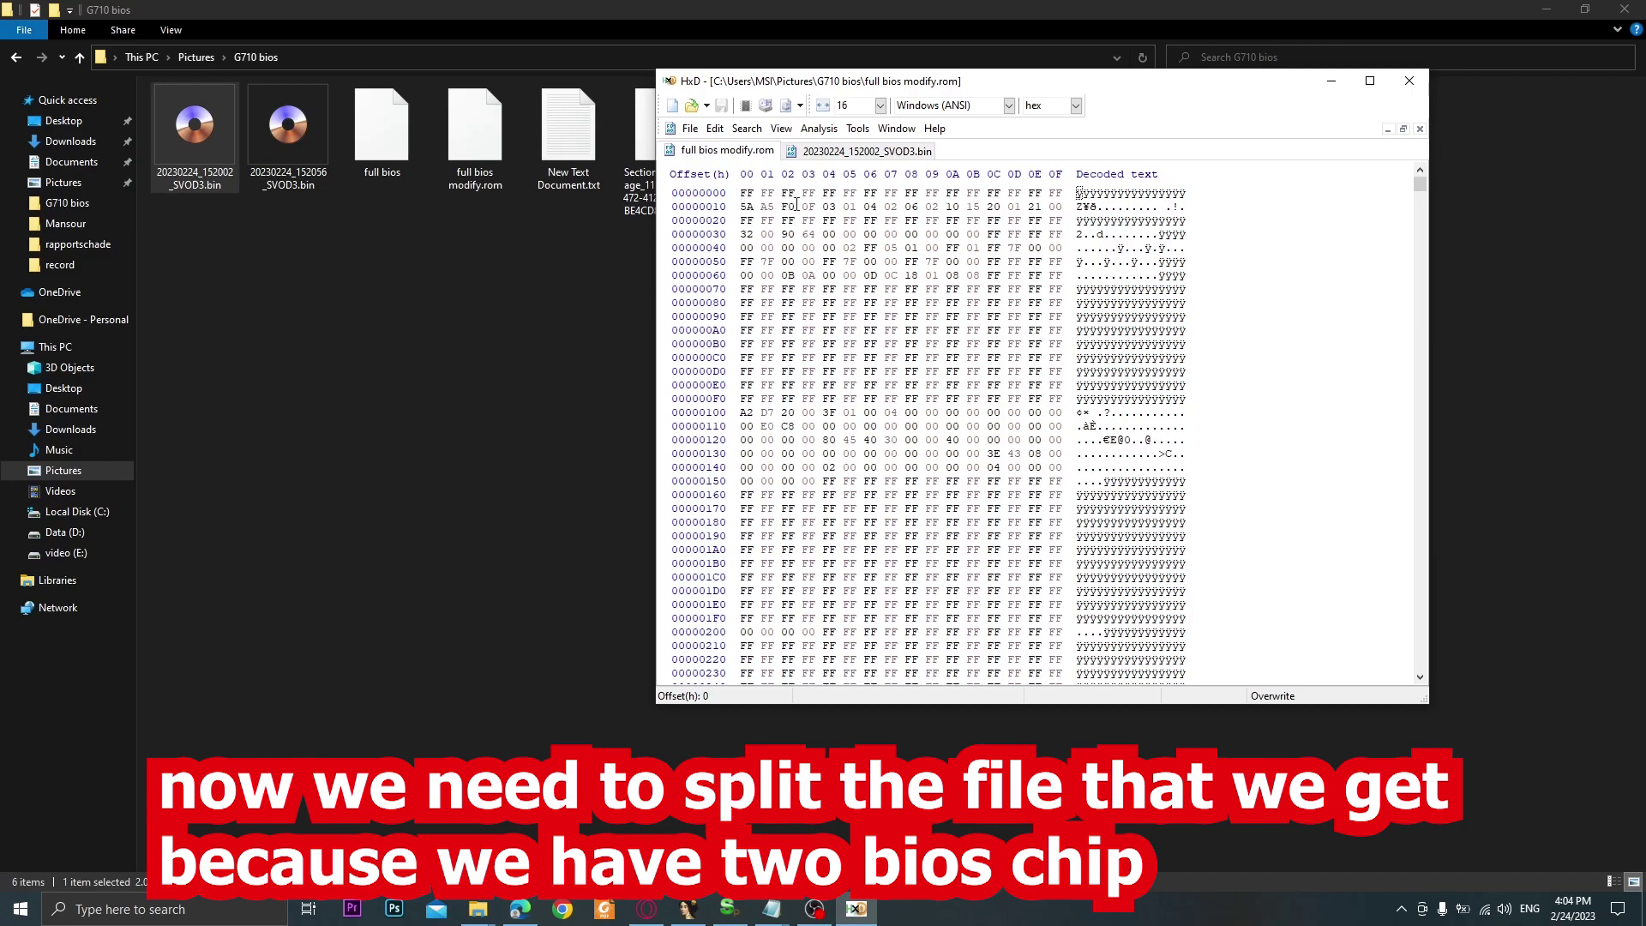
drag(742, 194, 881, 221)
right_click(879, 219)
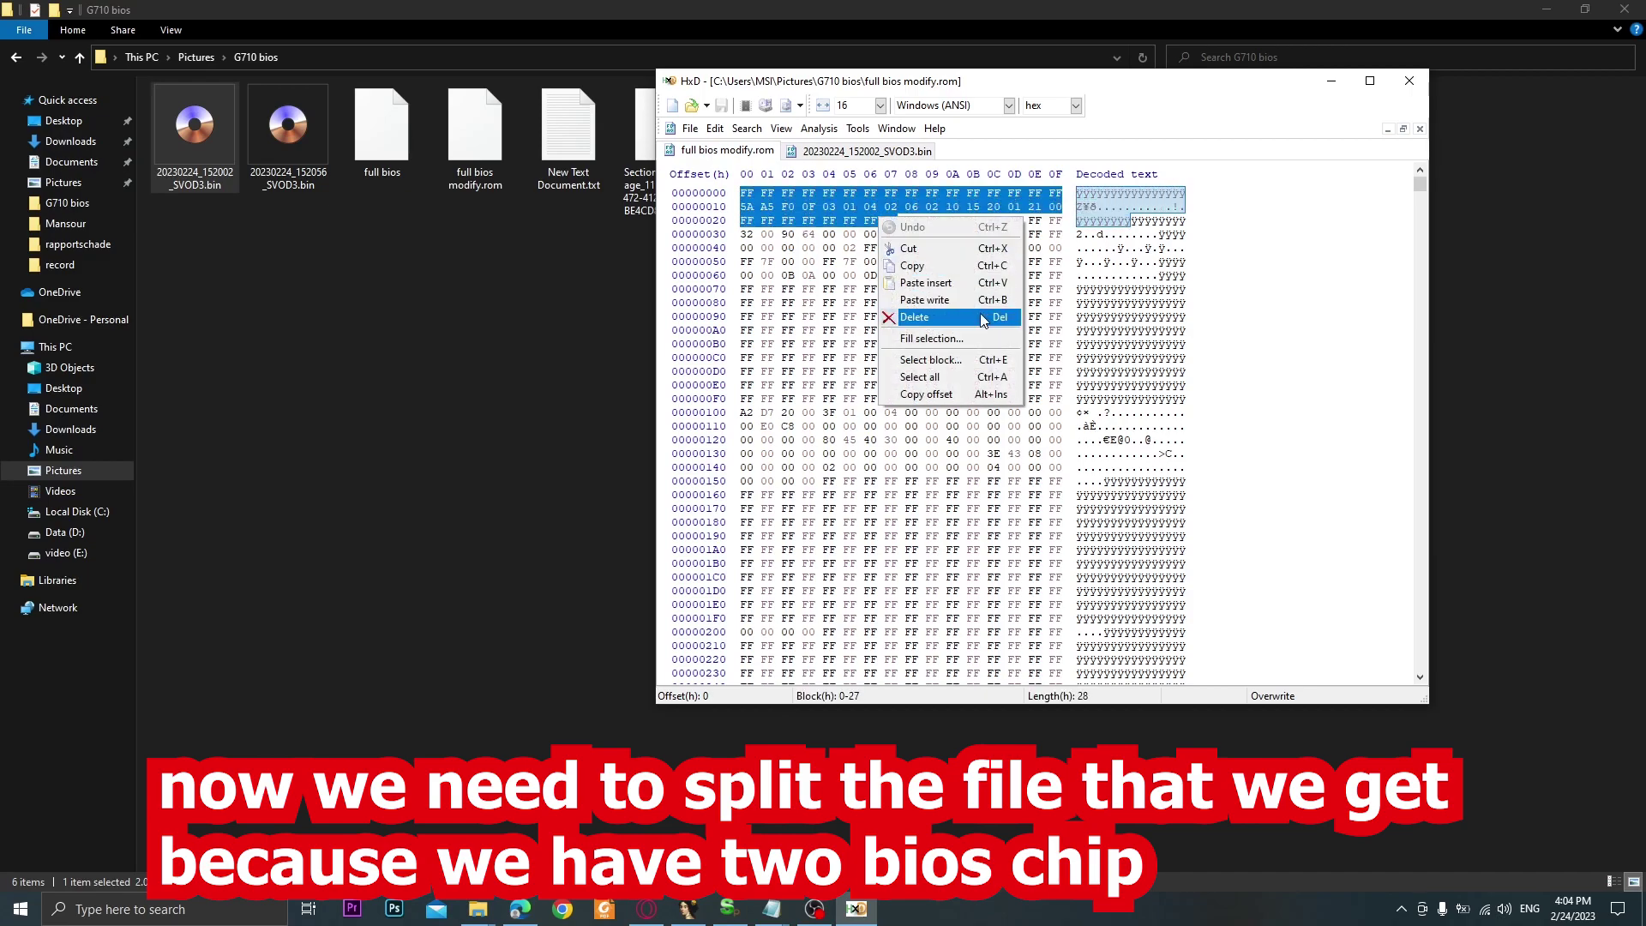
click(967, 362)
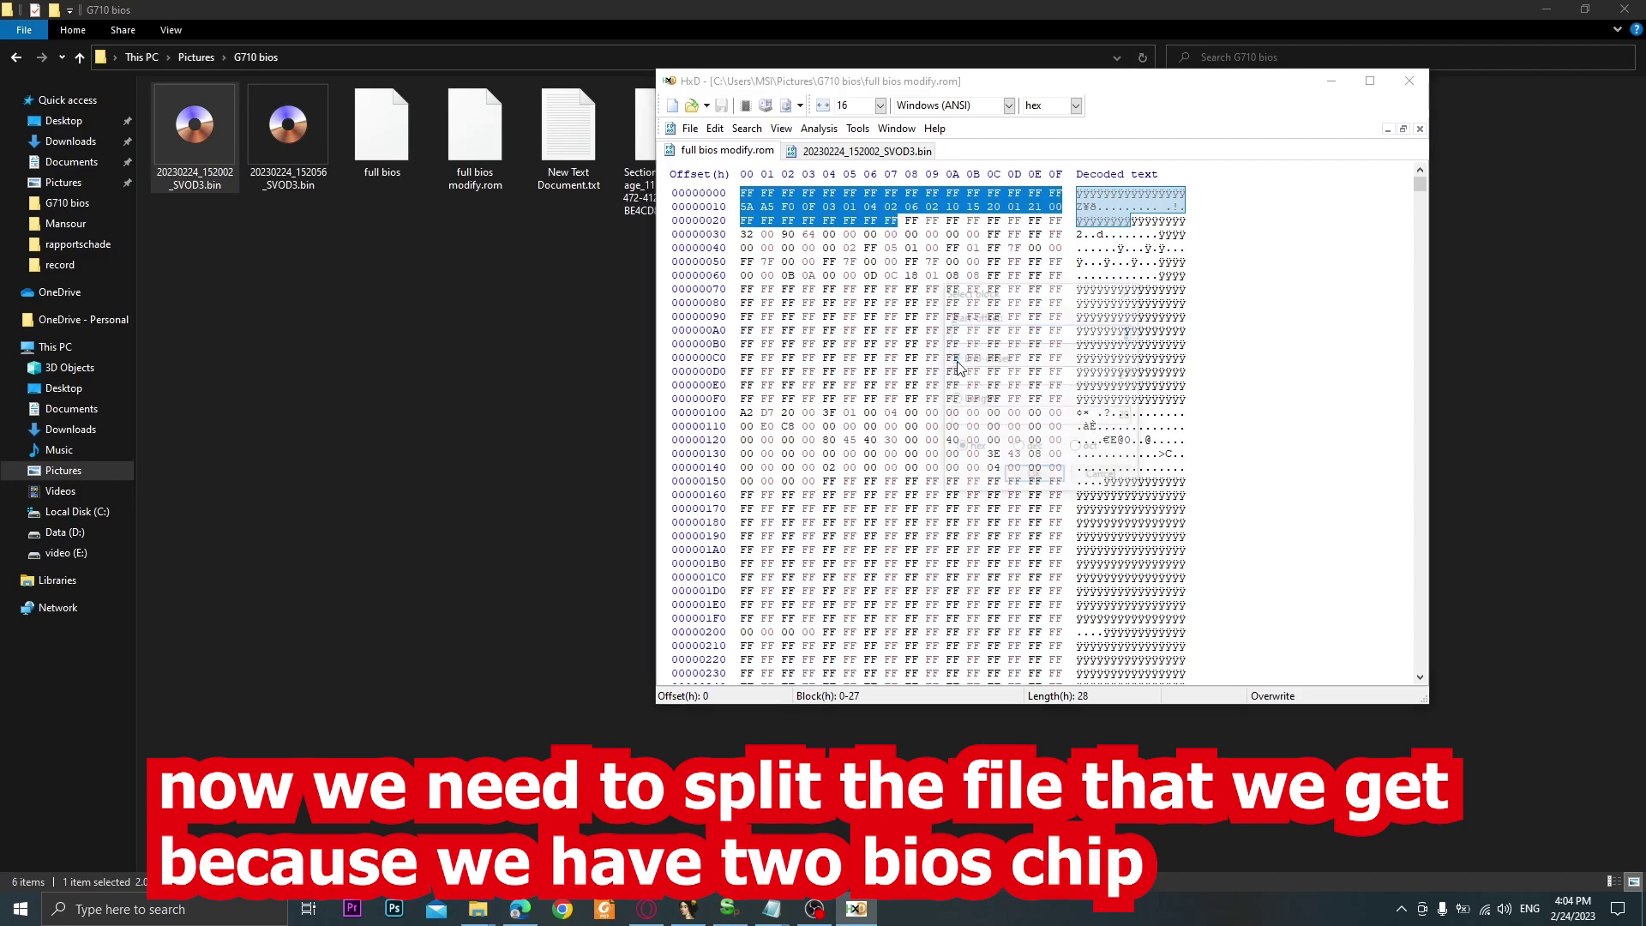
click(981, 400)
text(200000)
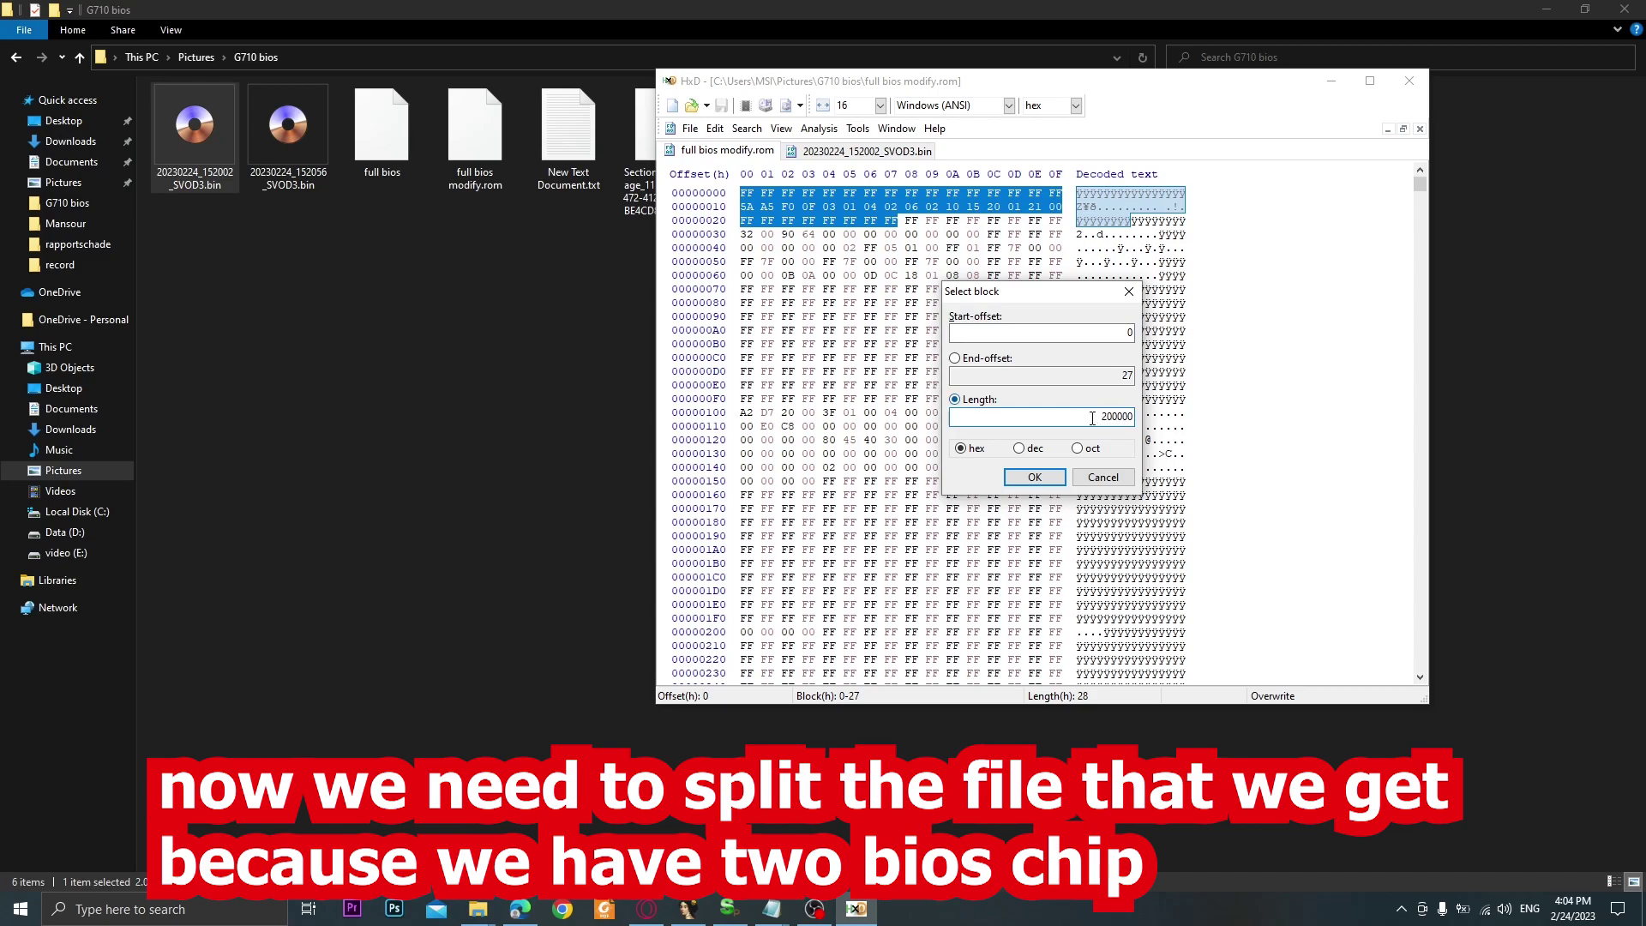
click(1034, 478)
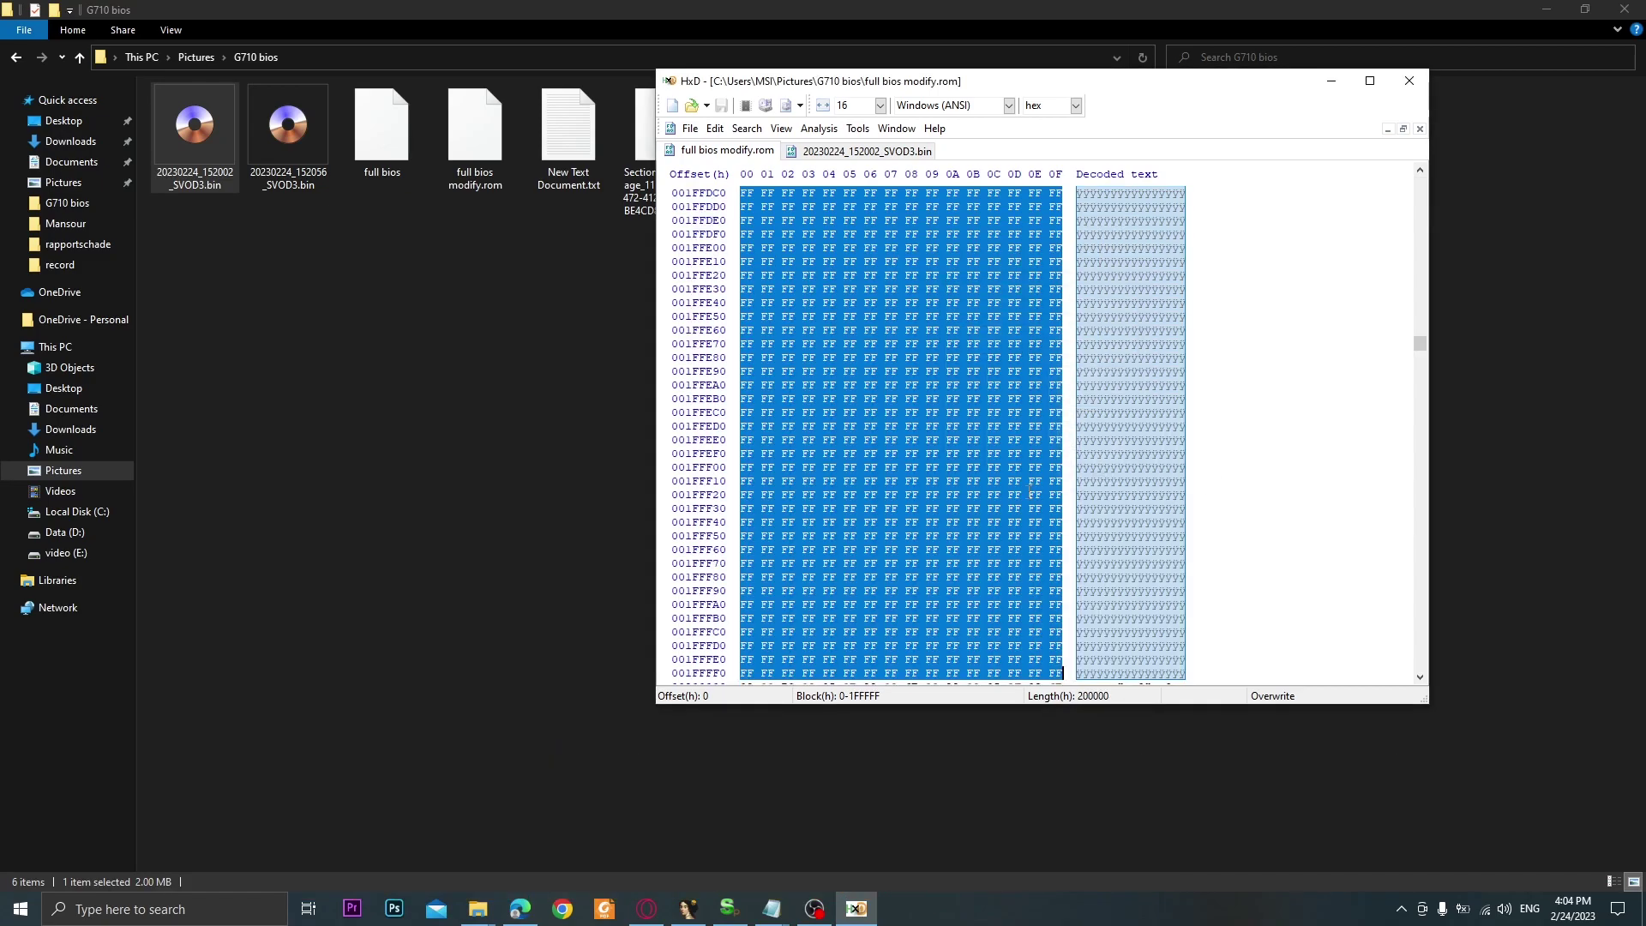
scroll(1038, 545, down, 3)
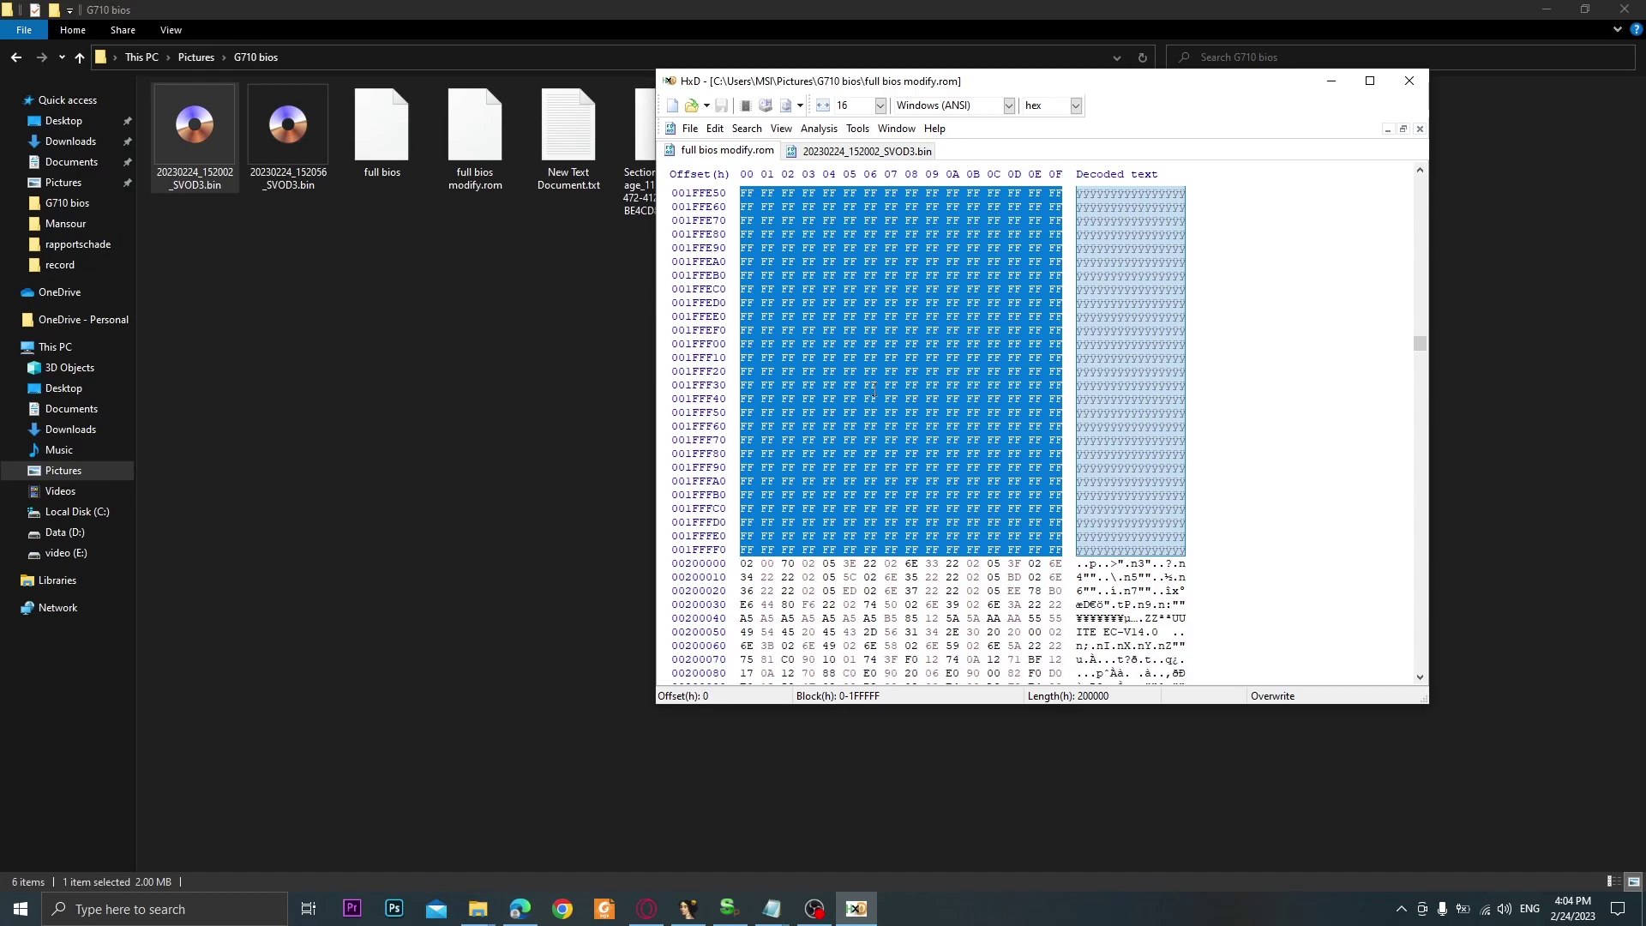
right_click(879, 352)
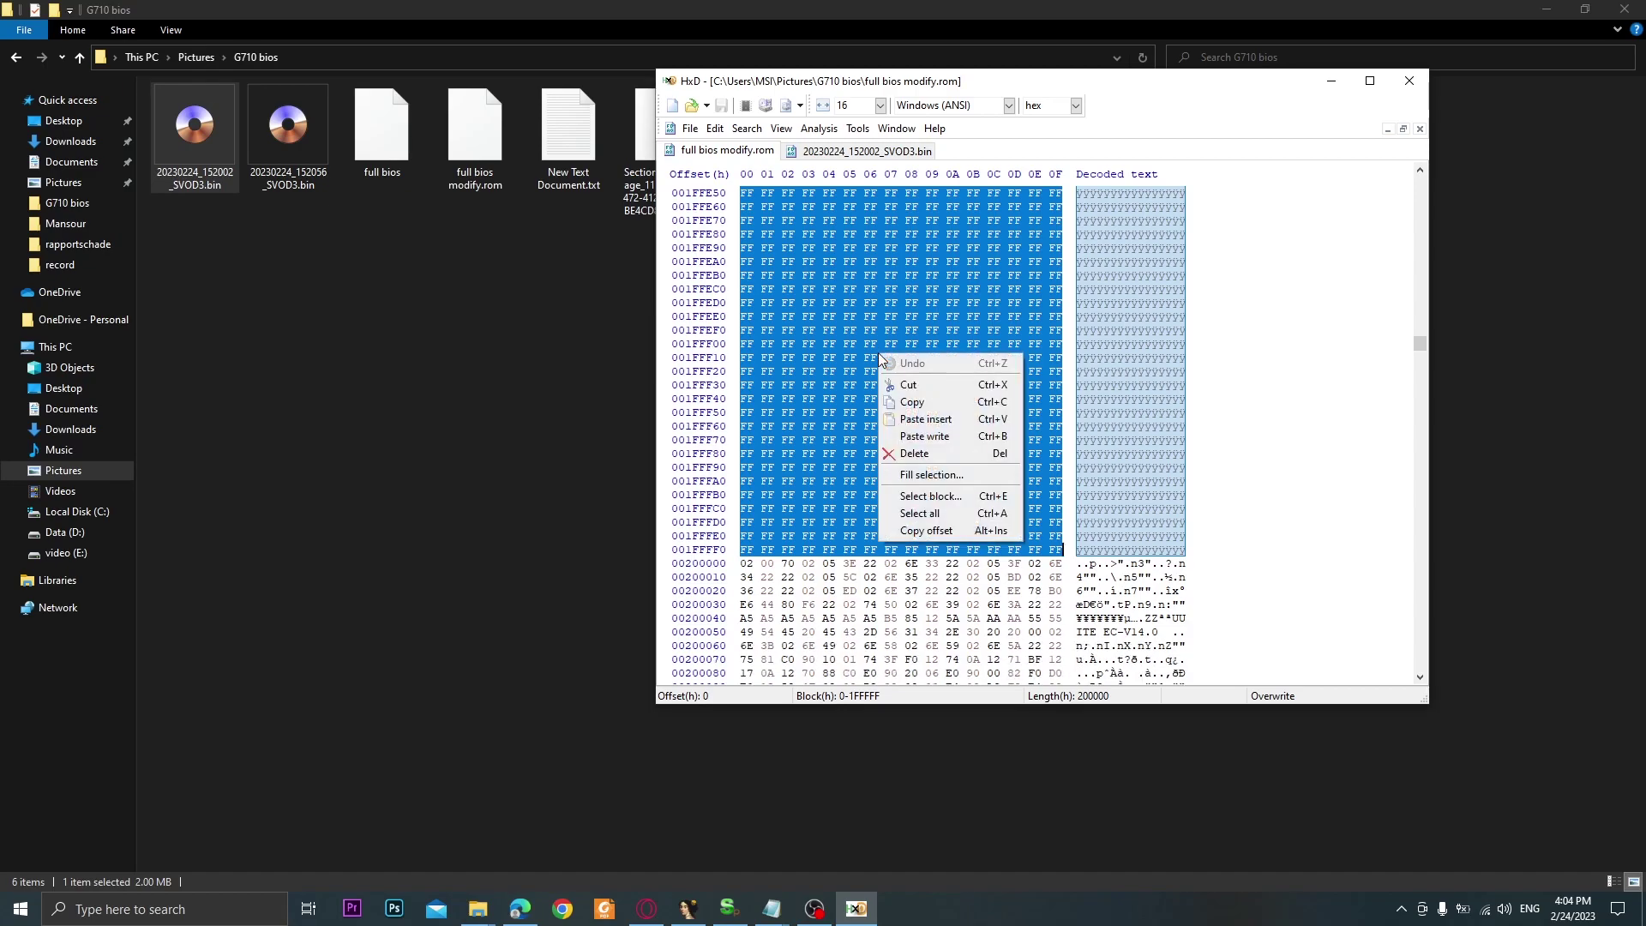
click(910, 390)
- Look over both open files and close 20230224_152002_SVOD3.bin
click(834, 153)
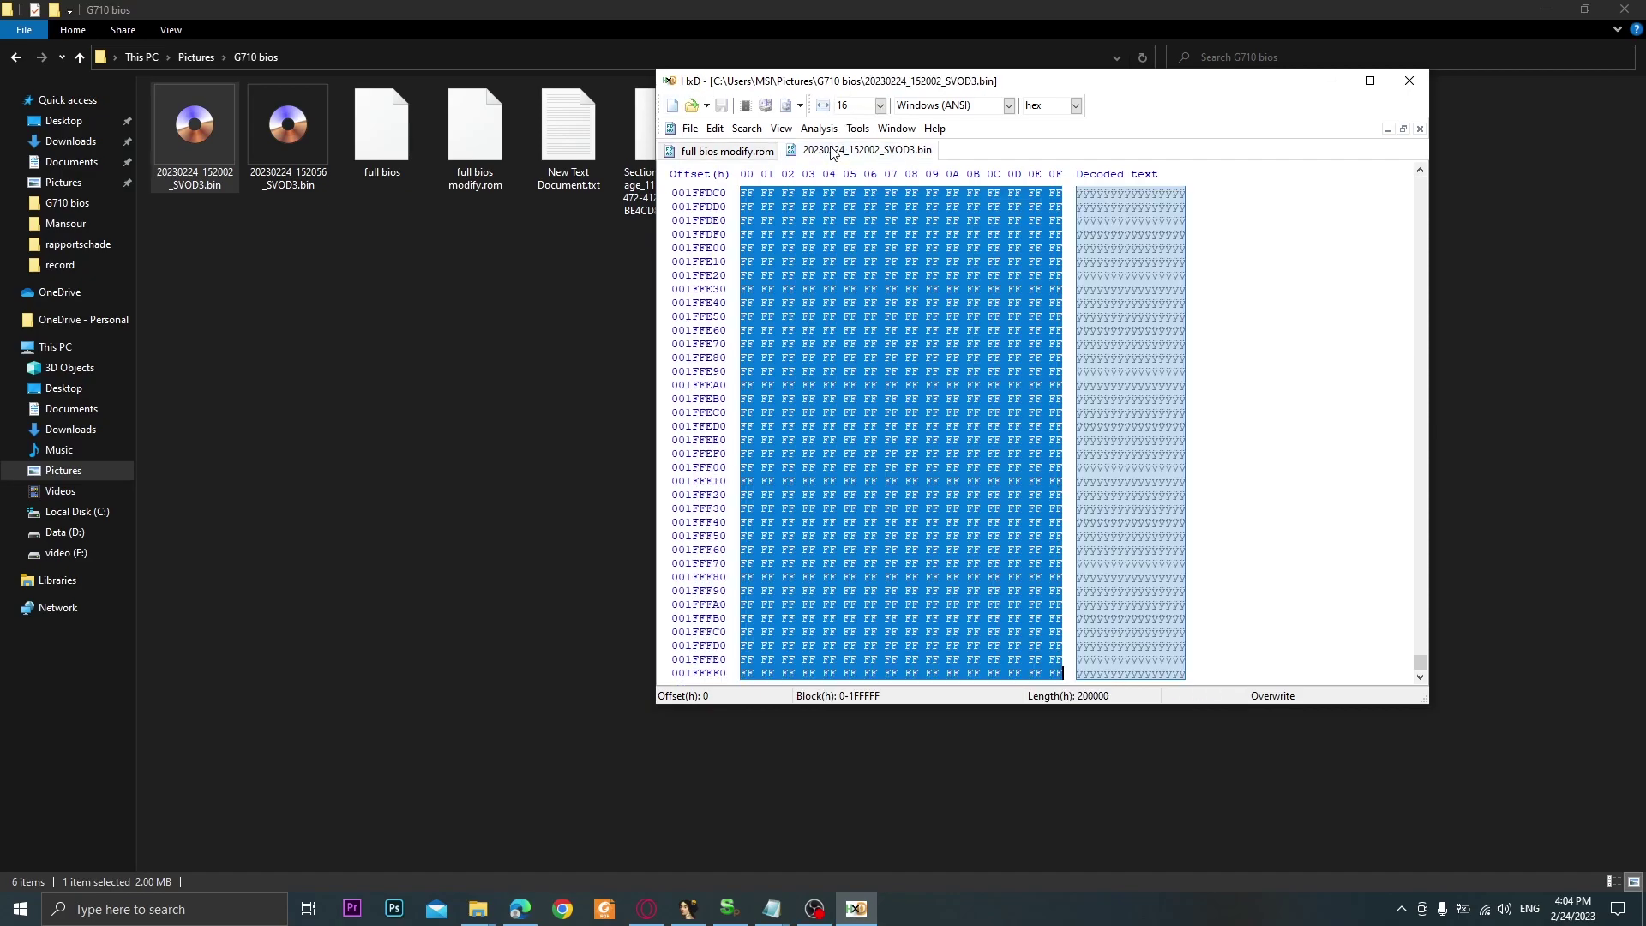
click(711, 159)
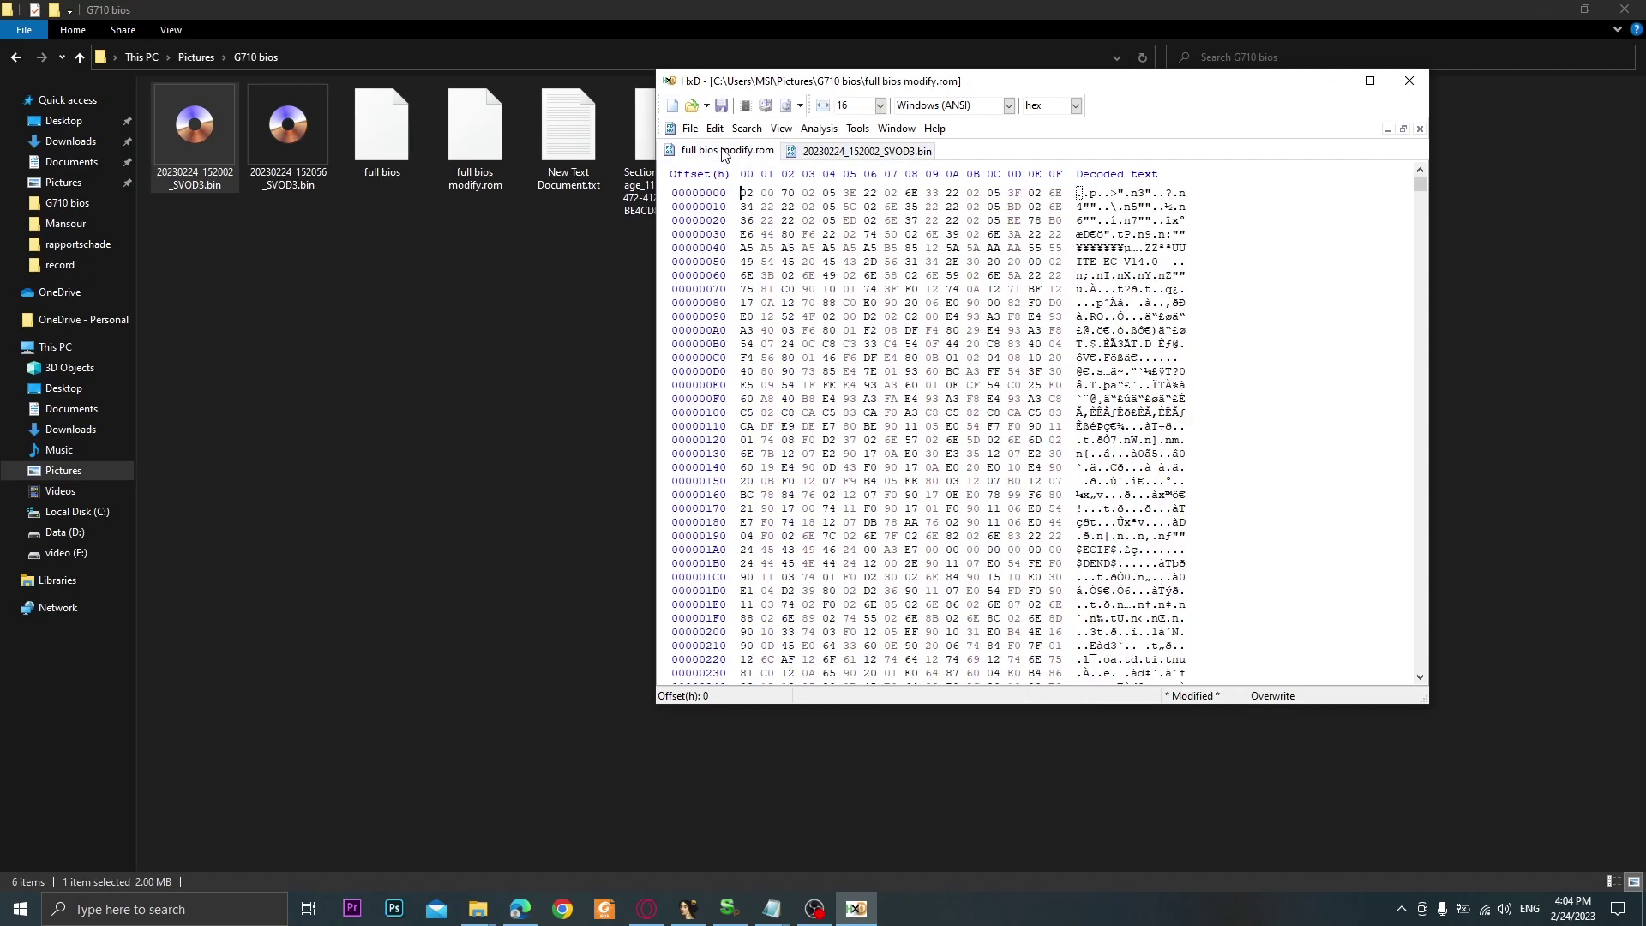
click(840, 159)
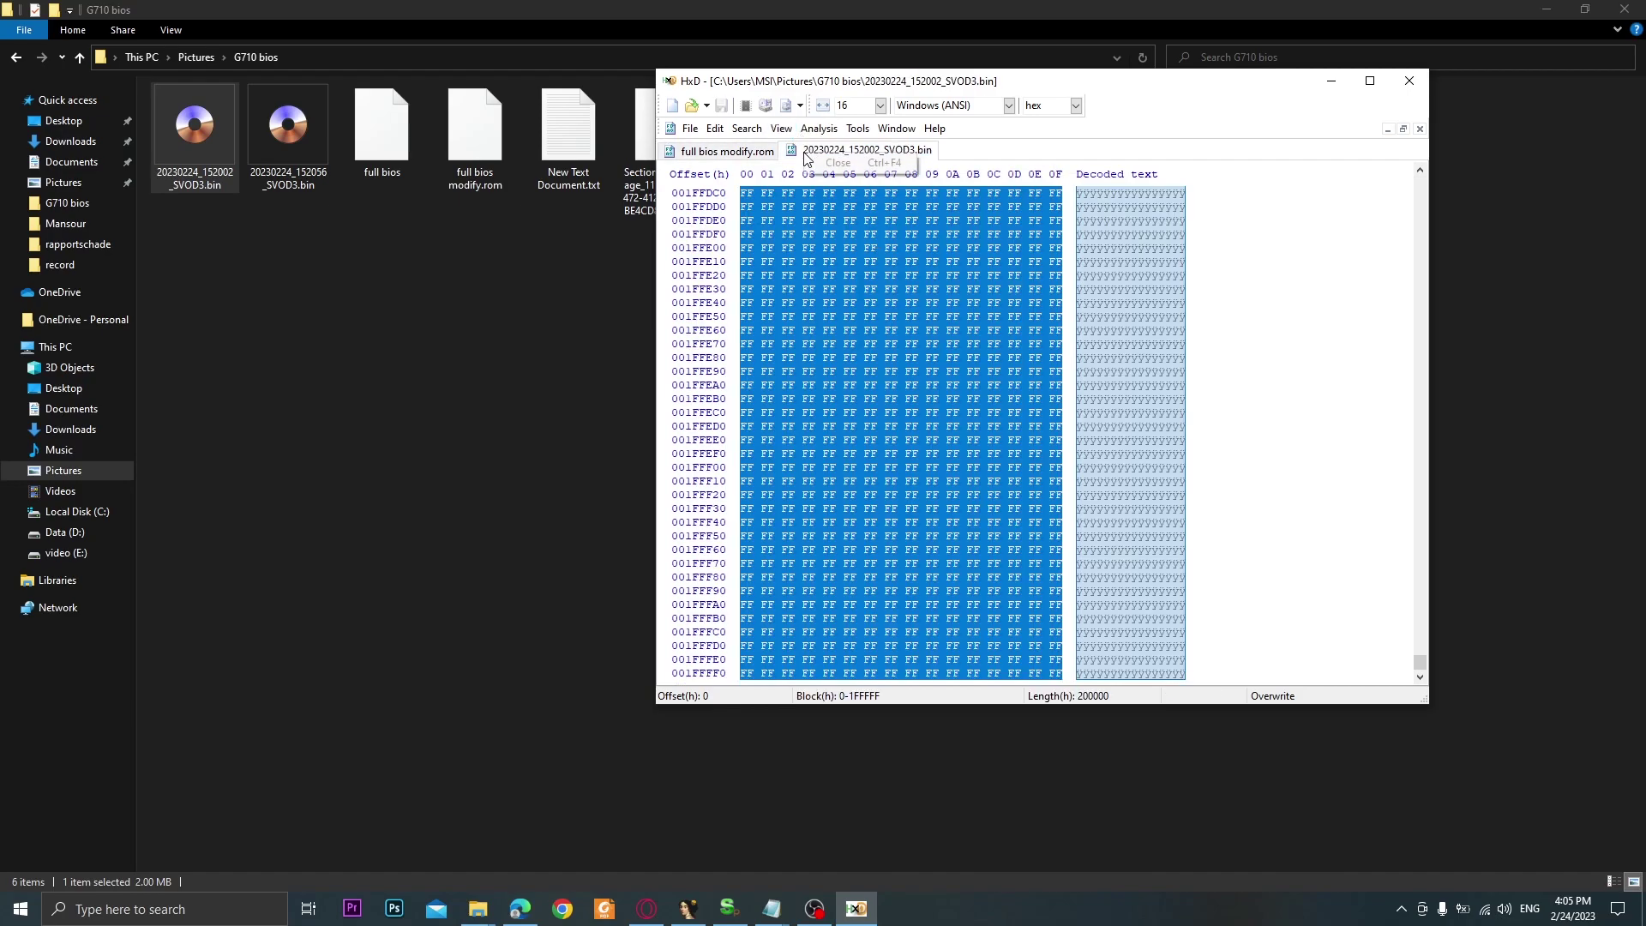
middle_click(823, 155)
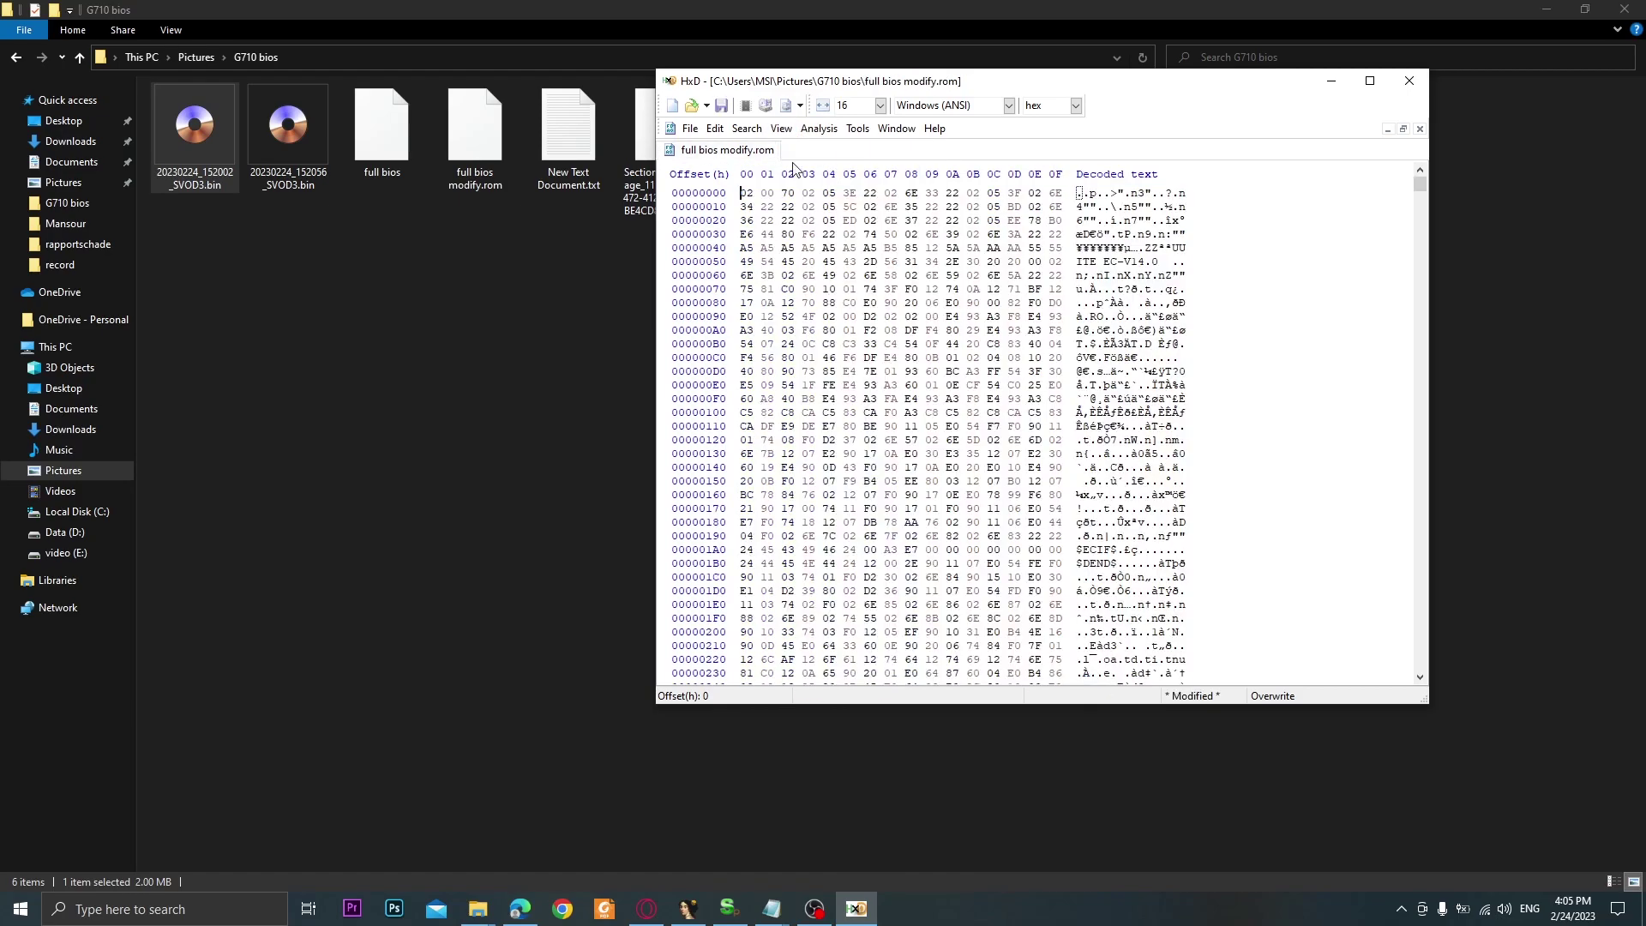
- Paste the cut block into a new file and save it as 2MB.bin in the G710 bios folder
click(672, 104)
key(ctrl+v)
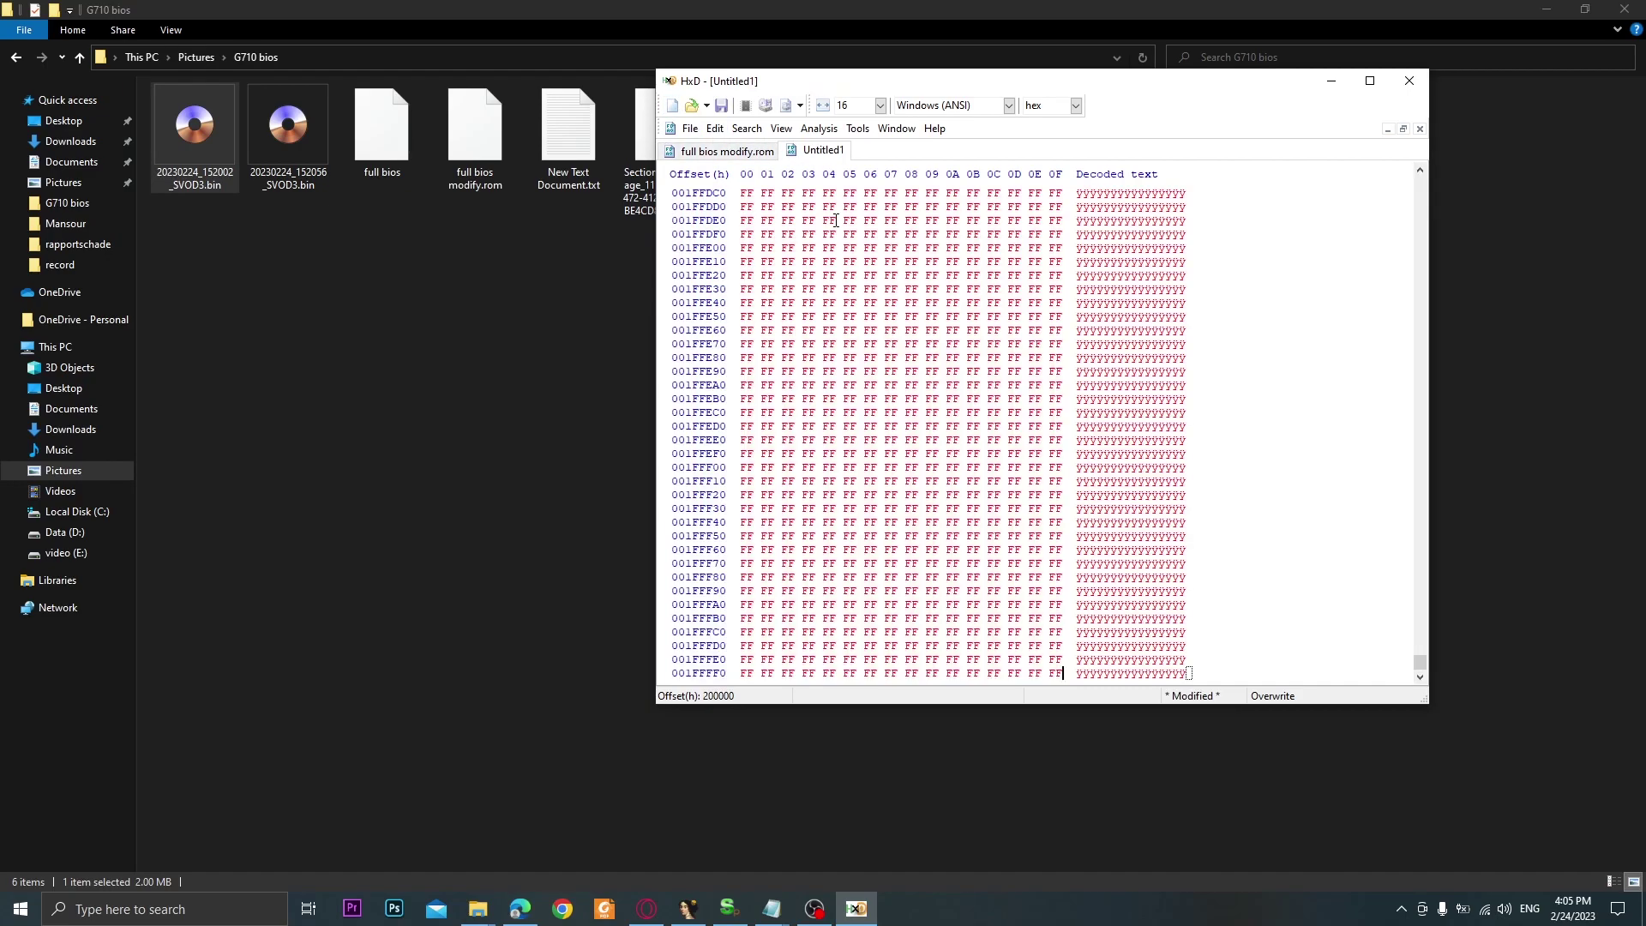
drag(1420, 661, 1418, 181)
click(690, 128)
click(732, 216)
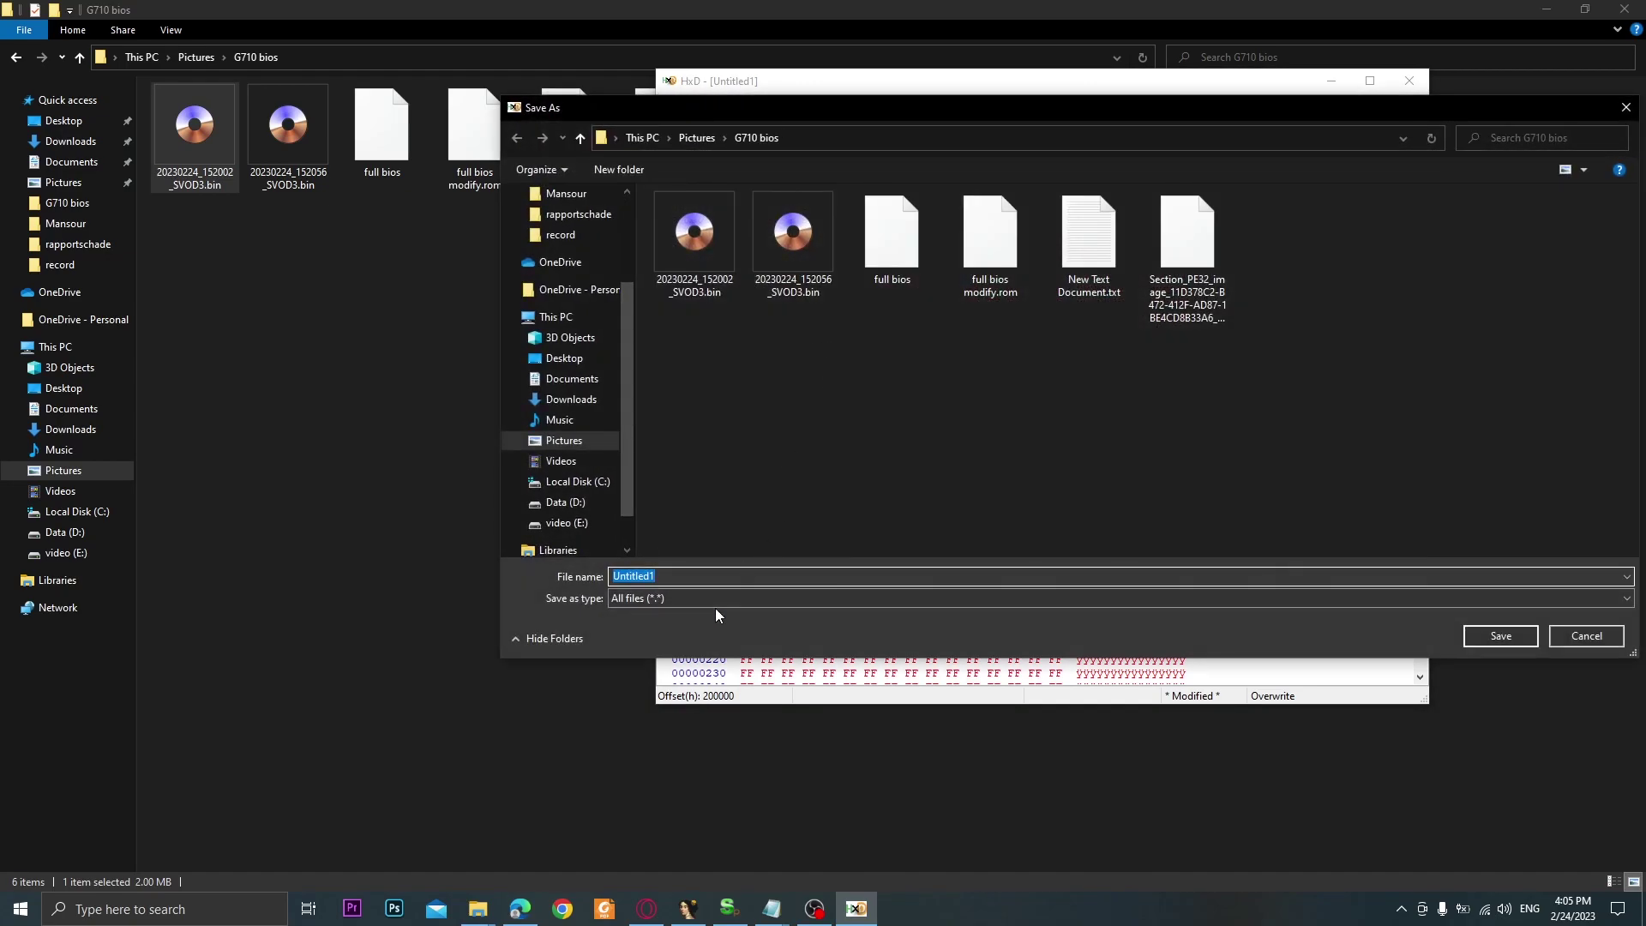
text(2MB.bin)
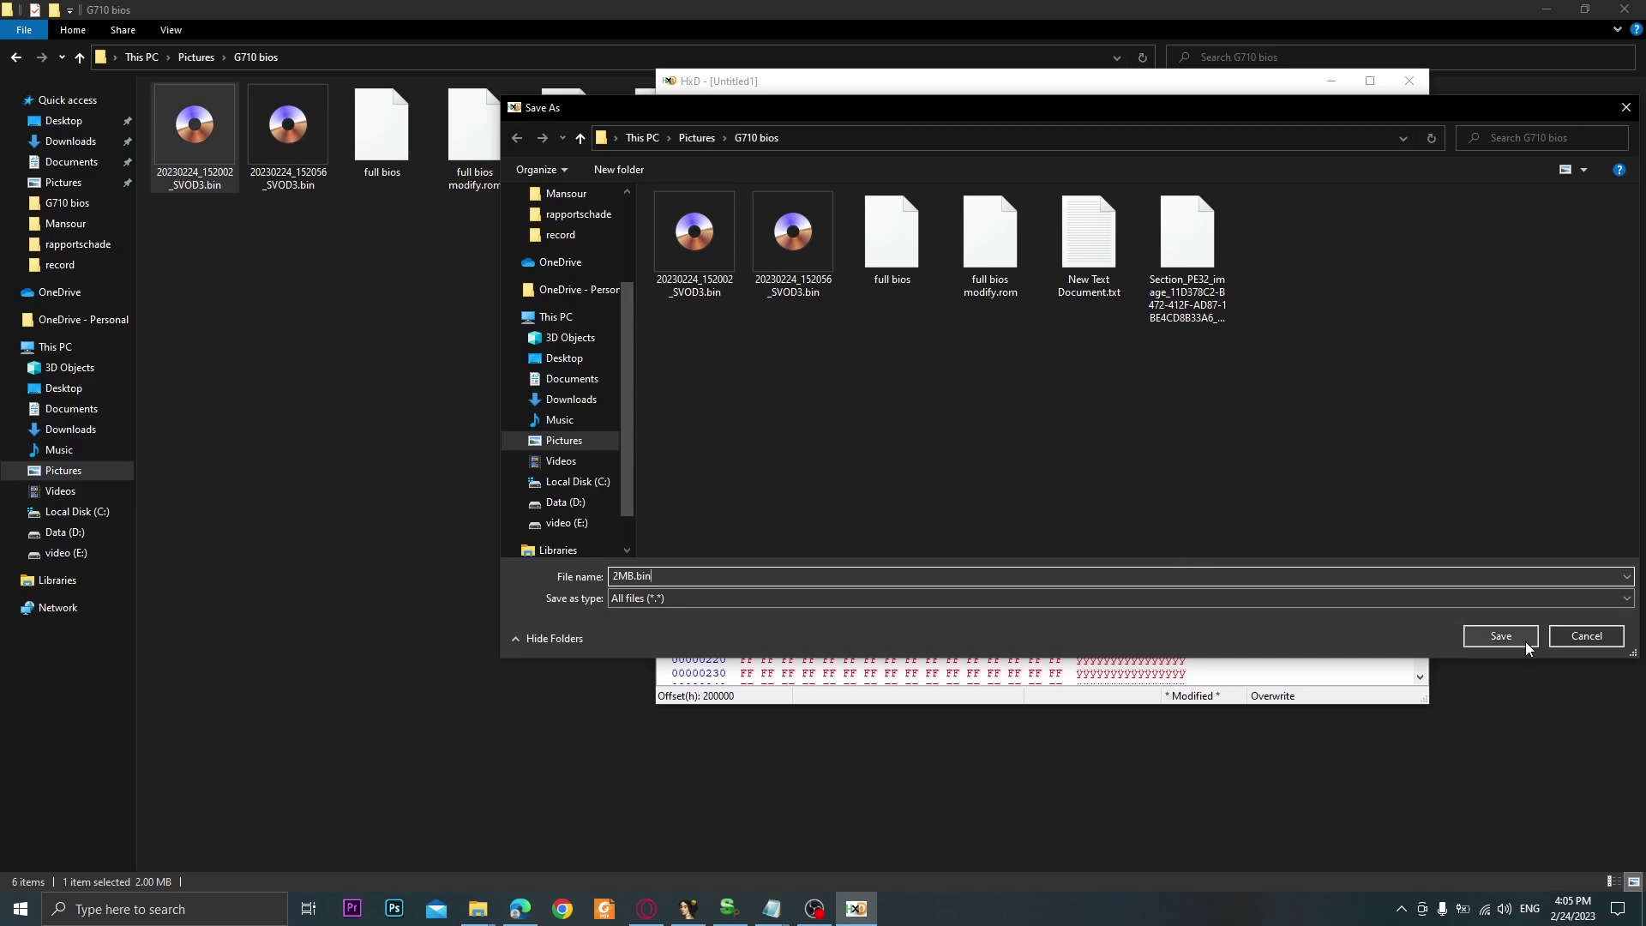
click(1500, 635)
- Save the remaining data of full bios modify.rom as a separate file named 4MB and close HxD
click(731, 146)
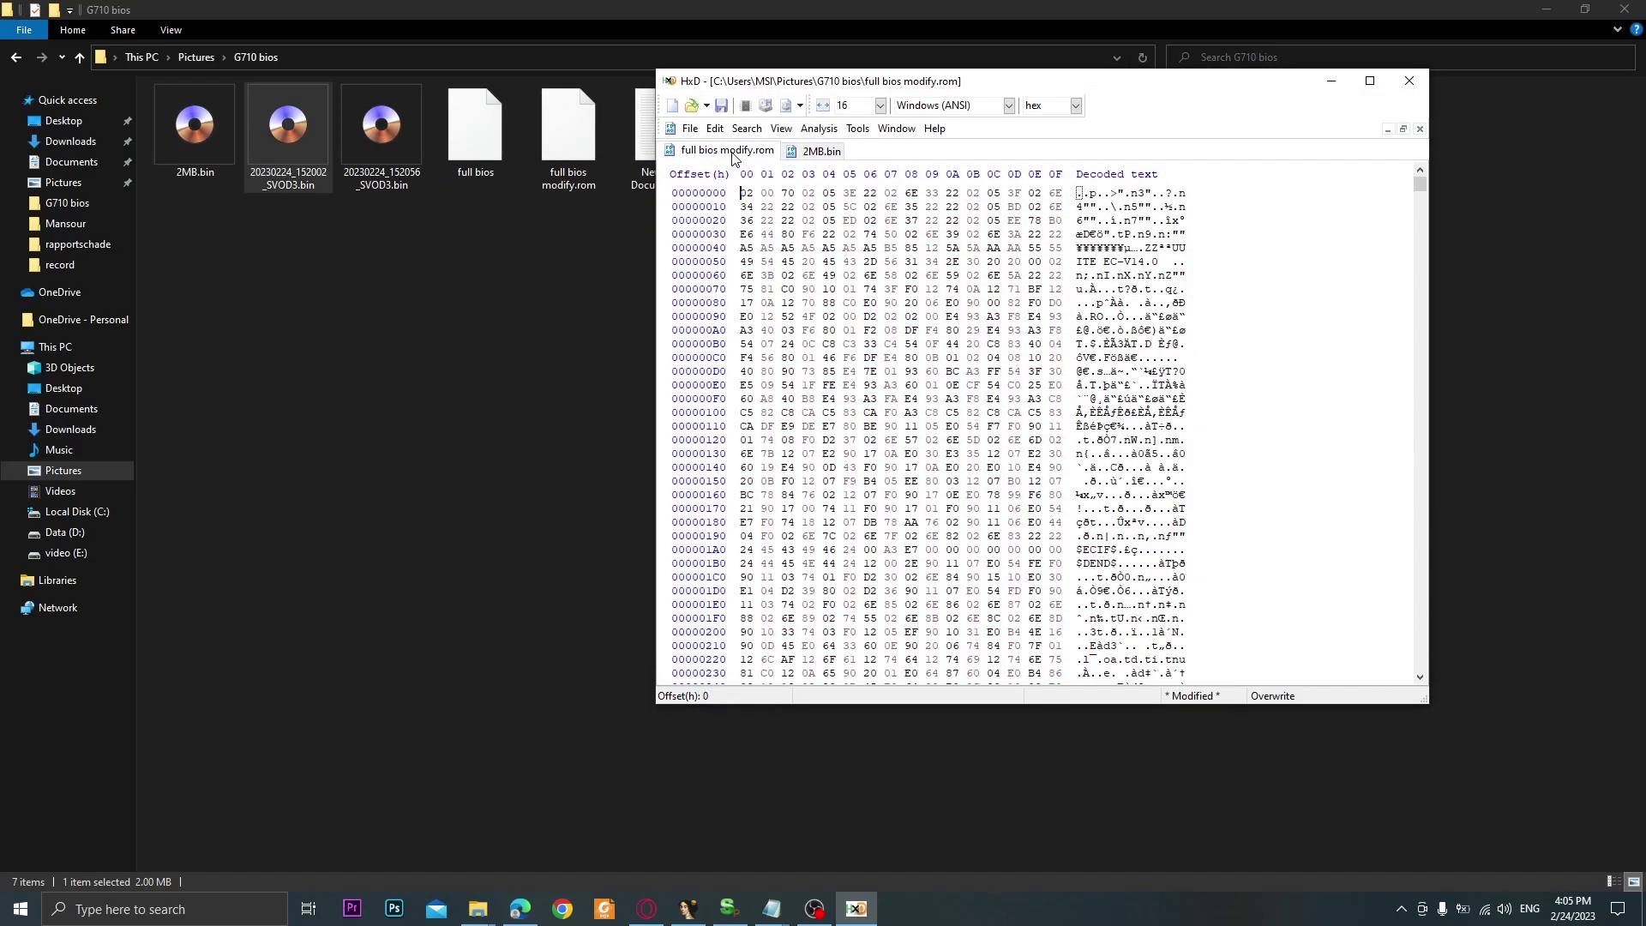
click(690, 128)
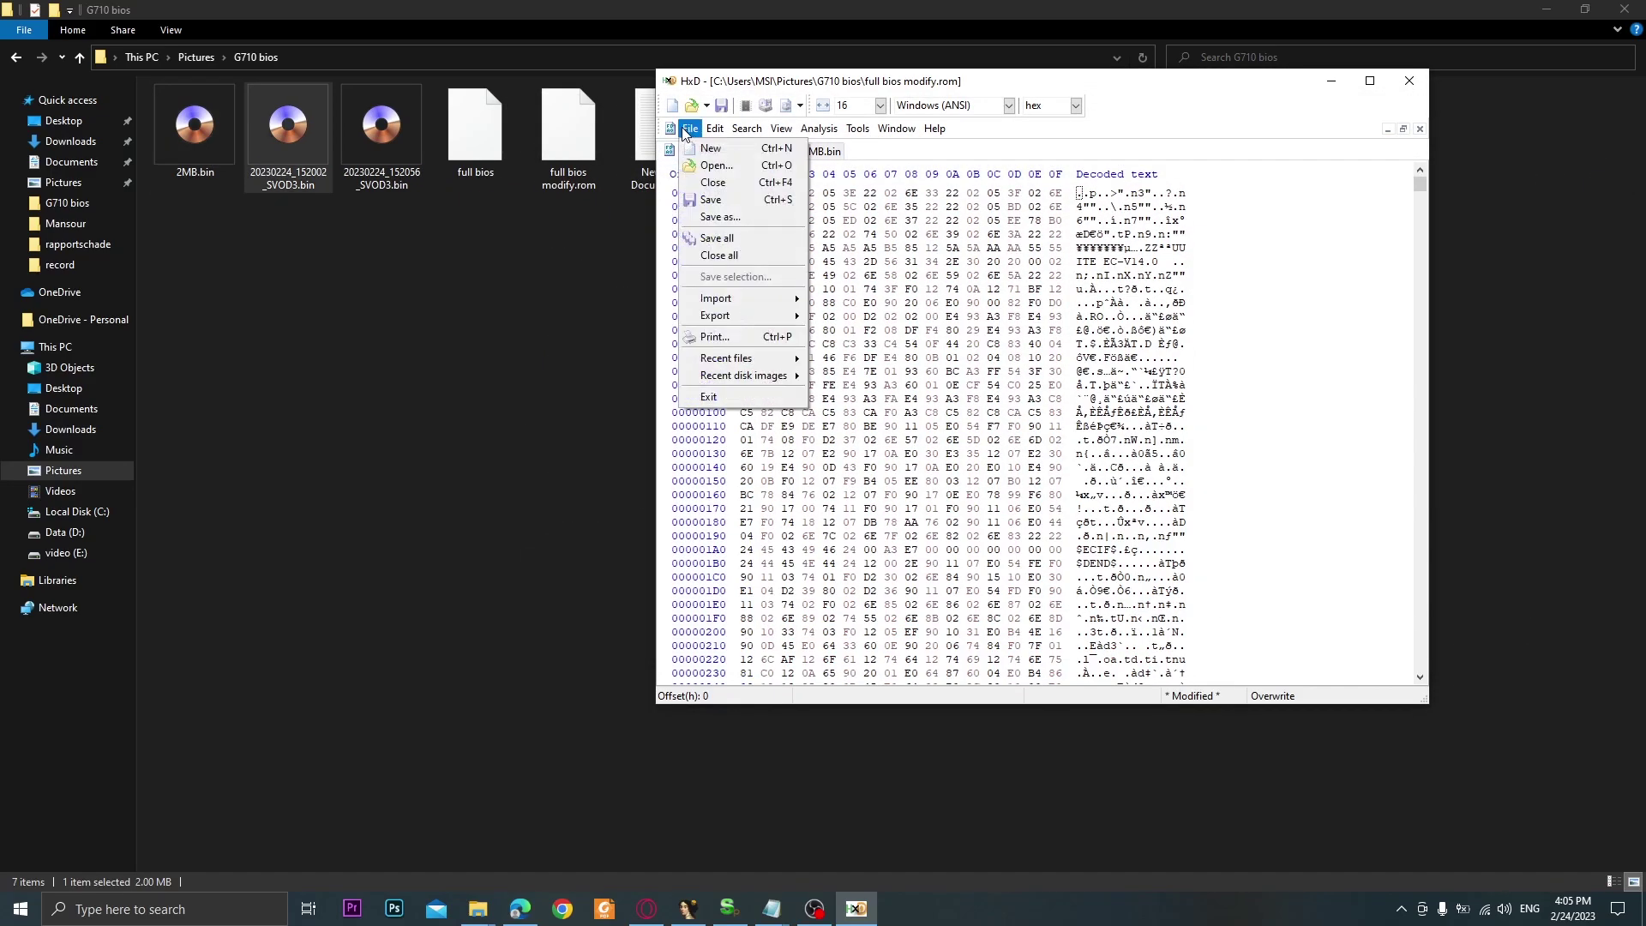
click(737, 217)
text(4MB)
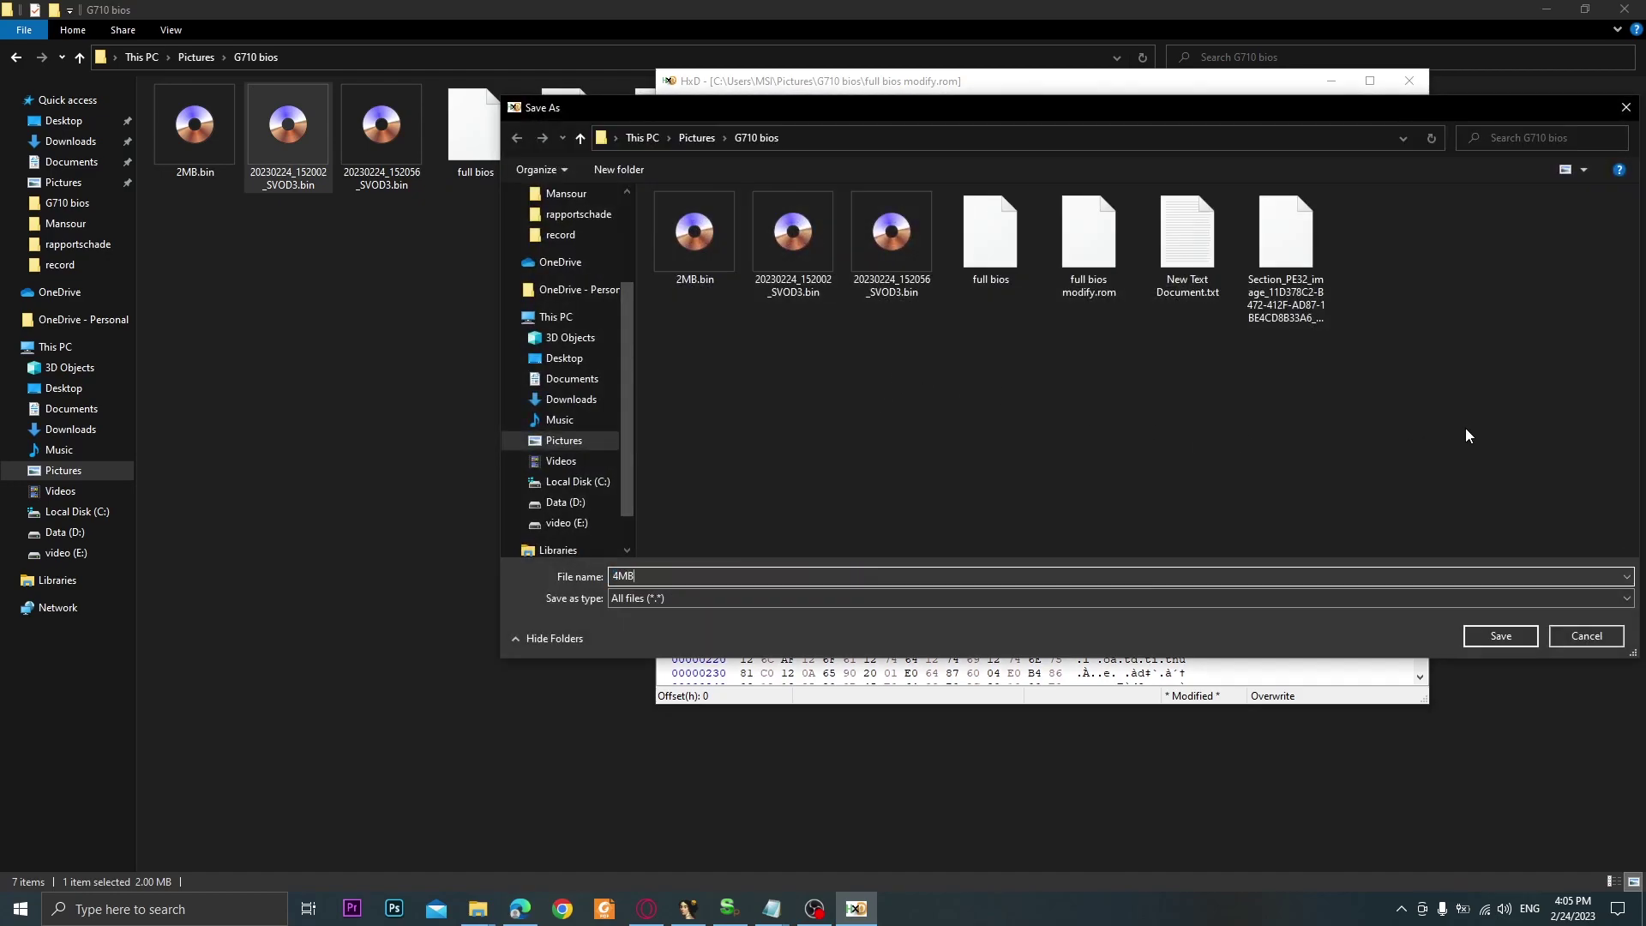
click(1501, 636)
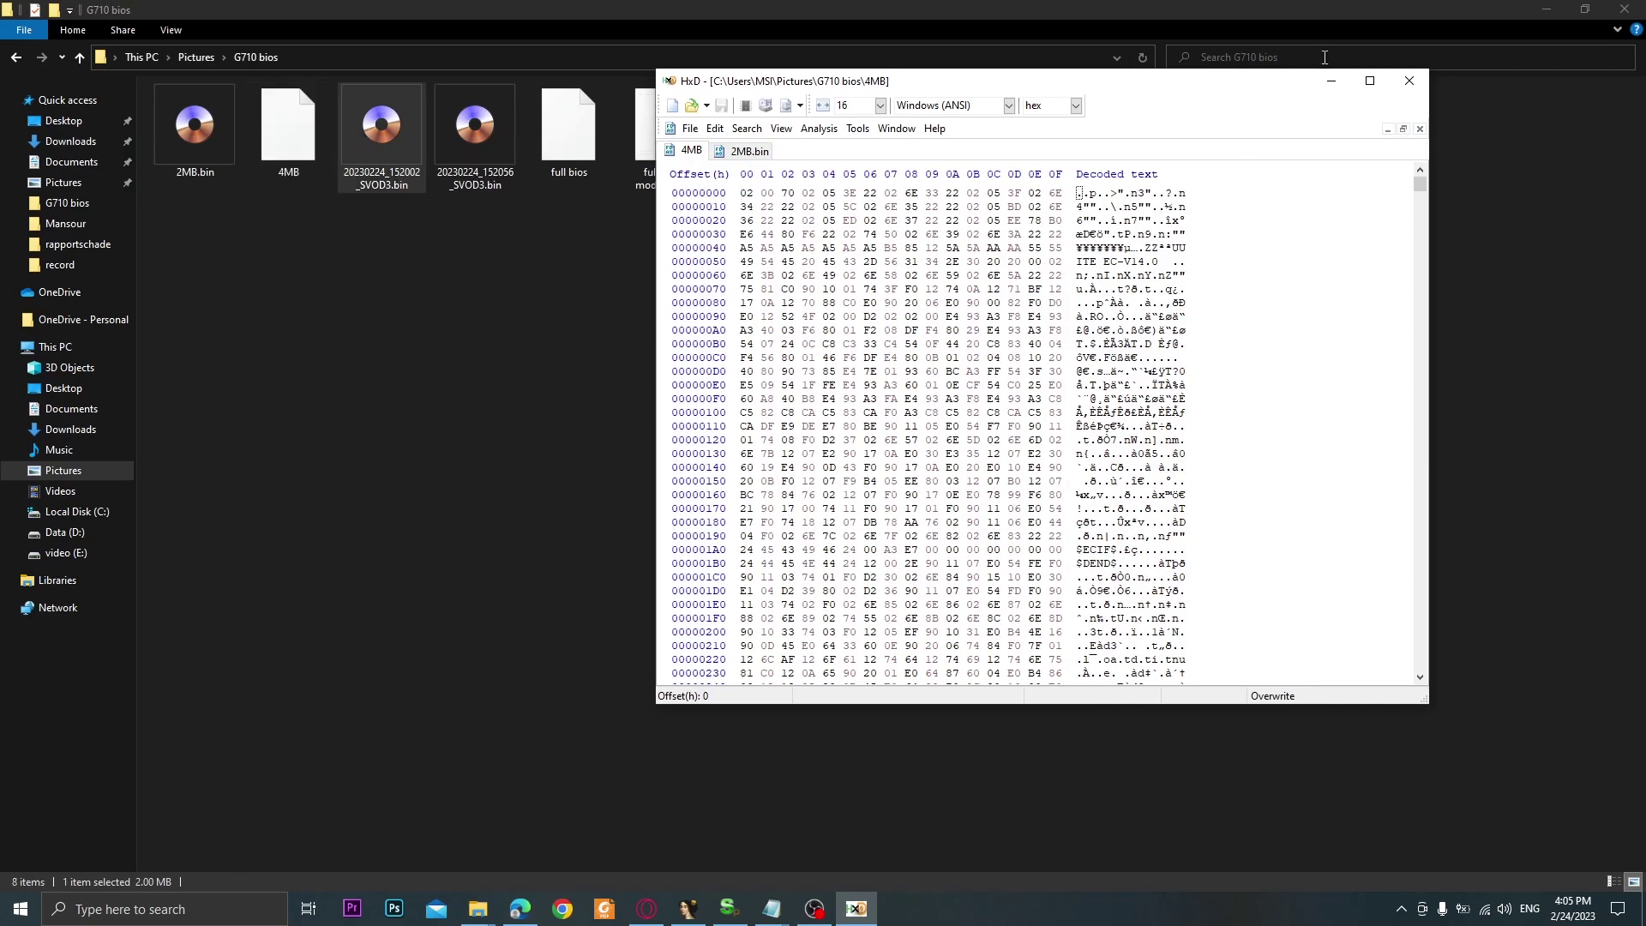
click(1408, 79)
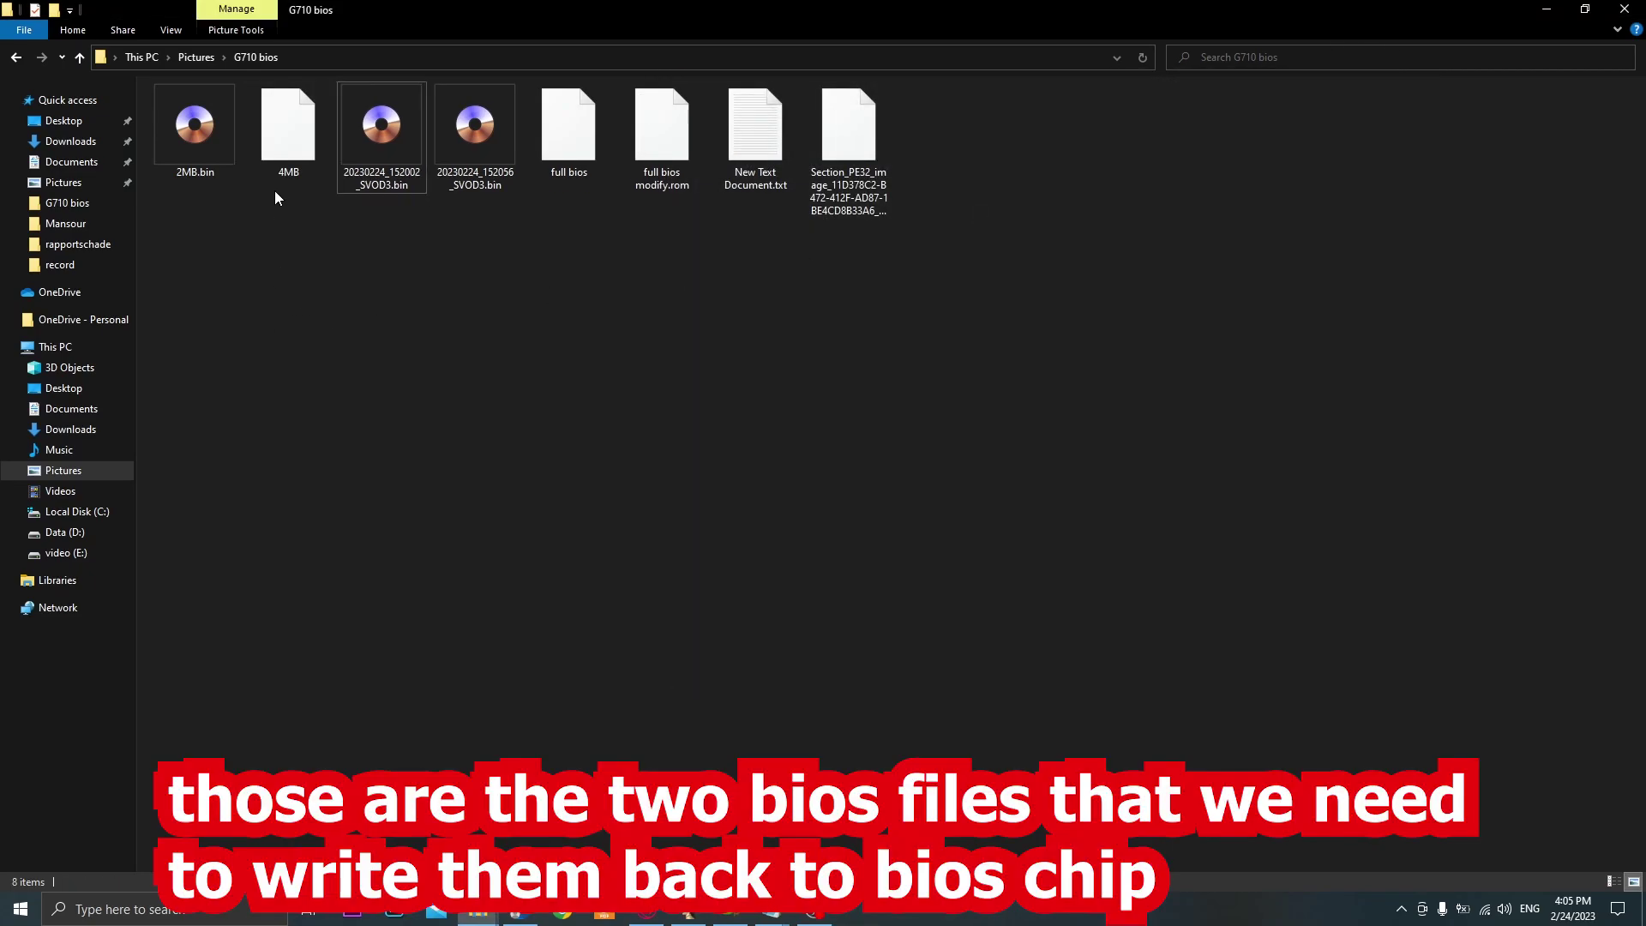
drag(301, 206, 148, 142)
click(244, 228)
- Switch to SVODprogrammer, read the ID of the 32Mbit flash chip, and load and write the 4MB file to it
click(730, 912)
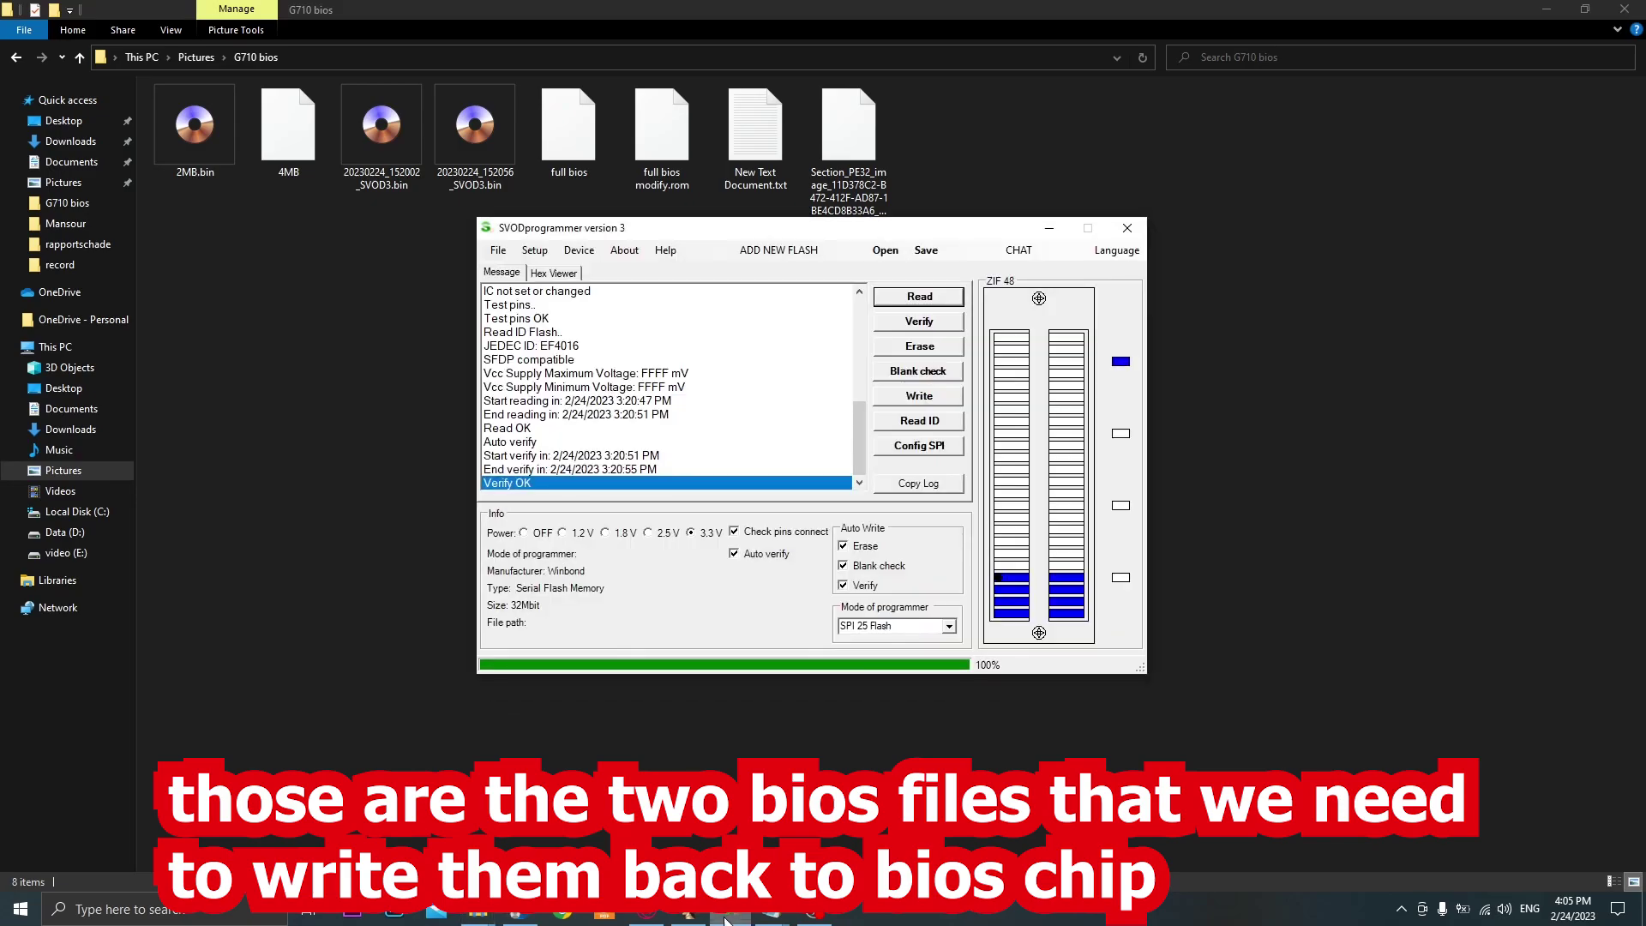
click(920, 421)
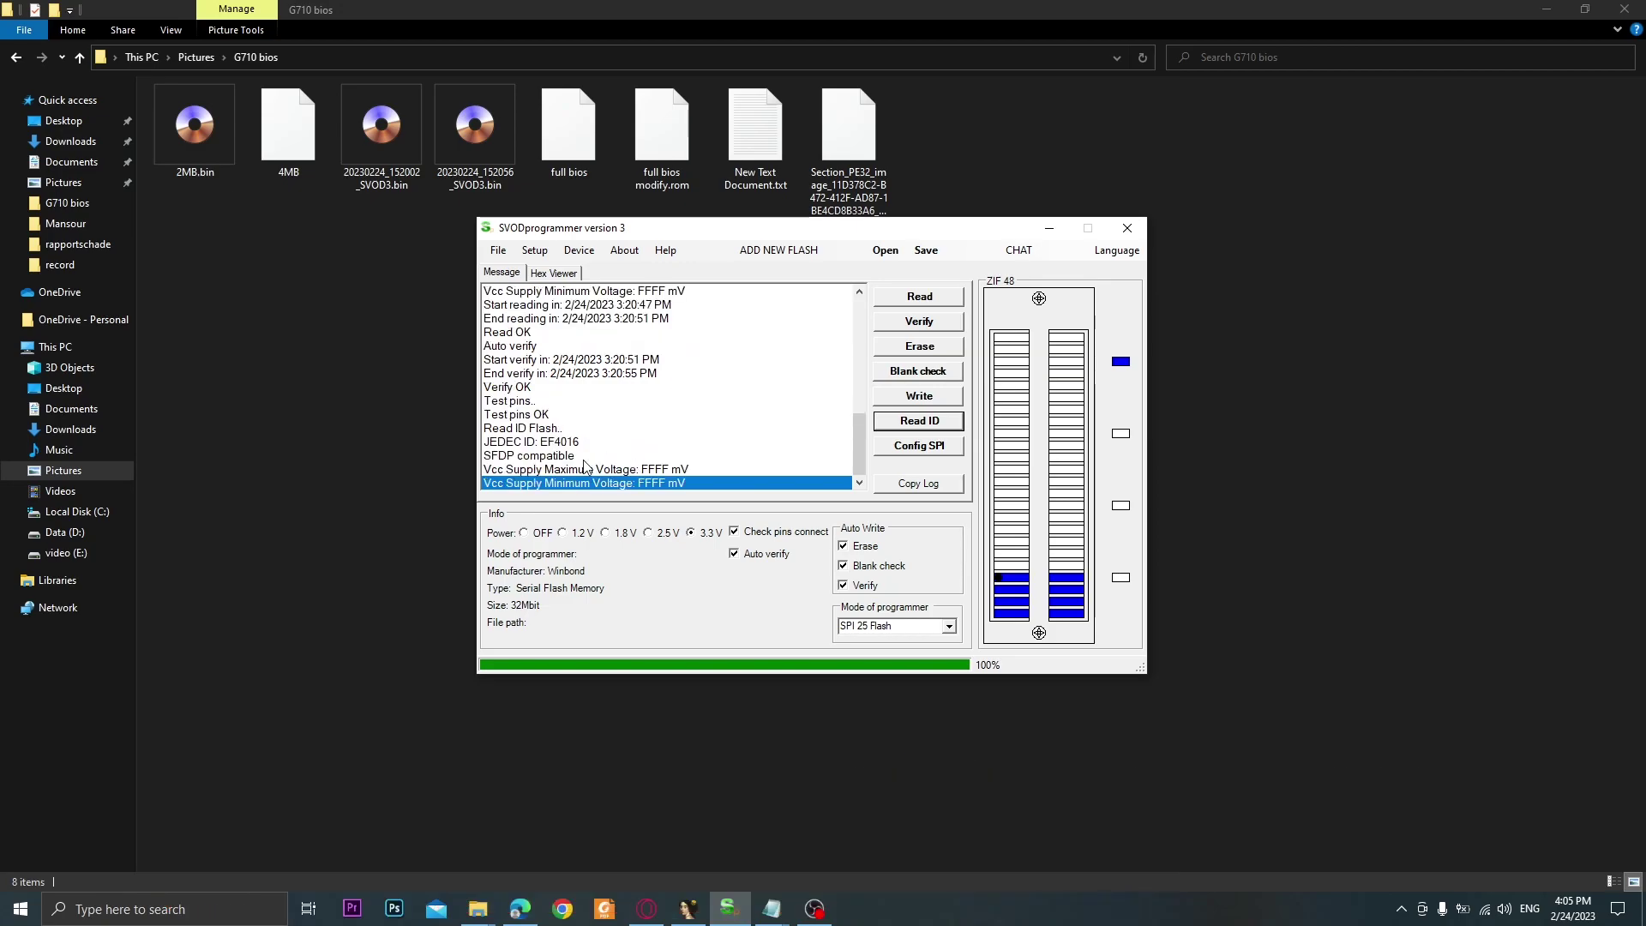
drag(288, 128, 660, 404)
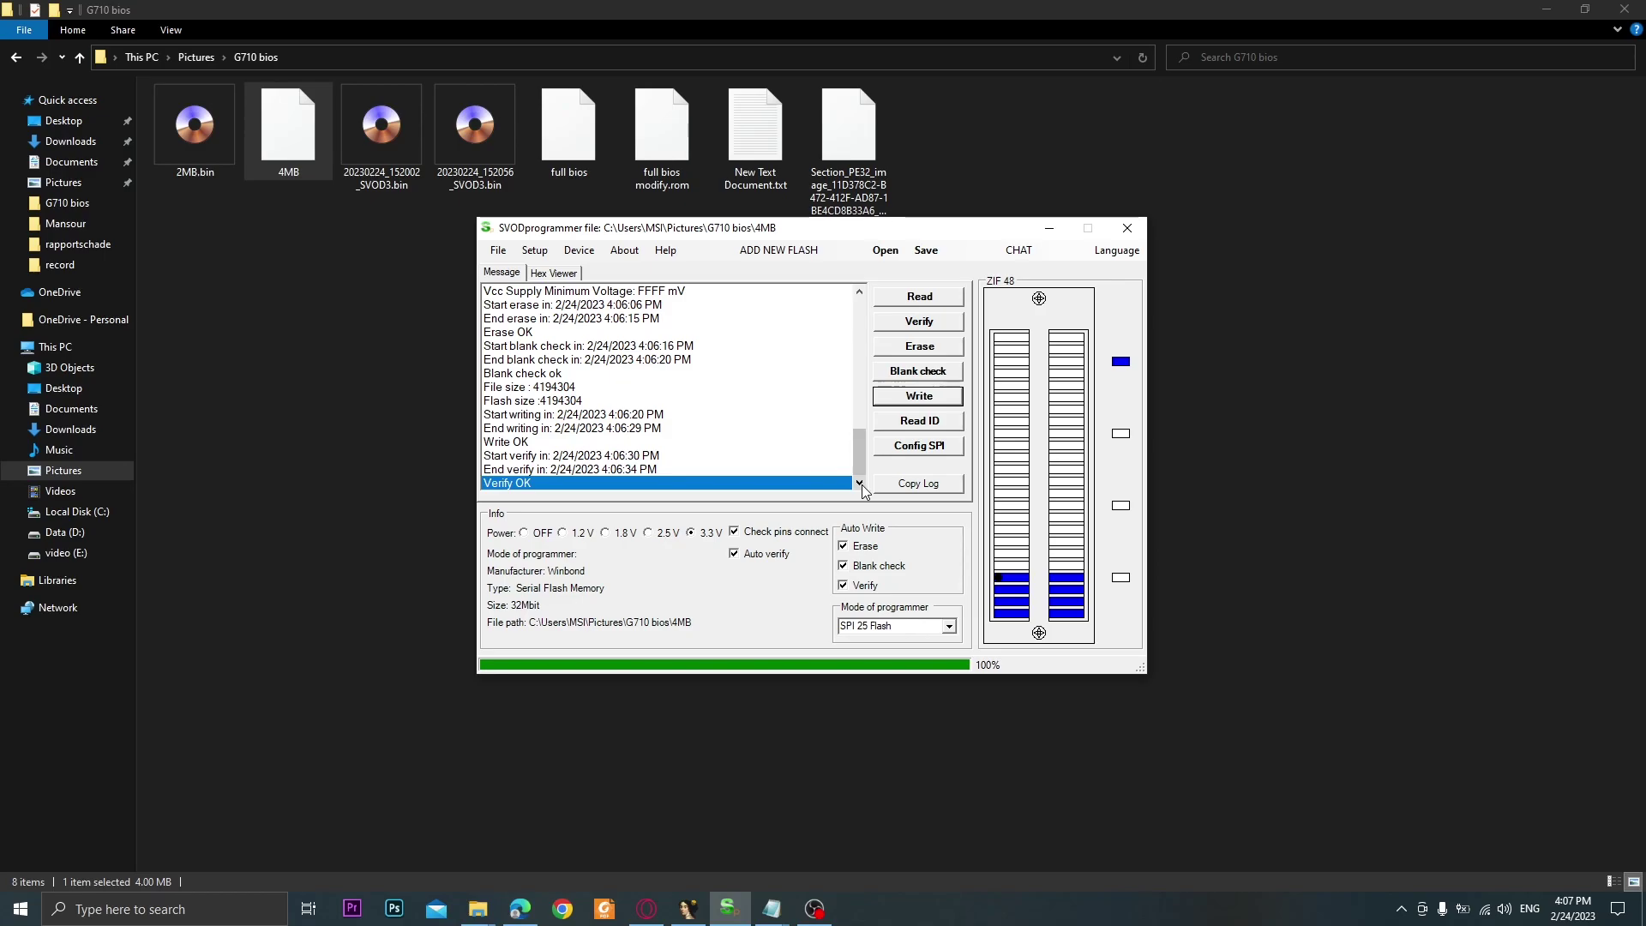
- Read the ID of the 16Mbit flash chip, load 2MB.bin and write it to the chip
click(923, 420)
drag(193, 145, 545, 333)
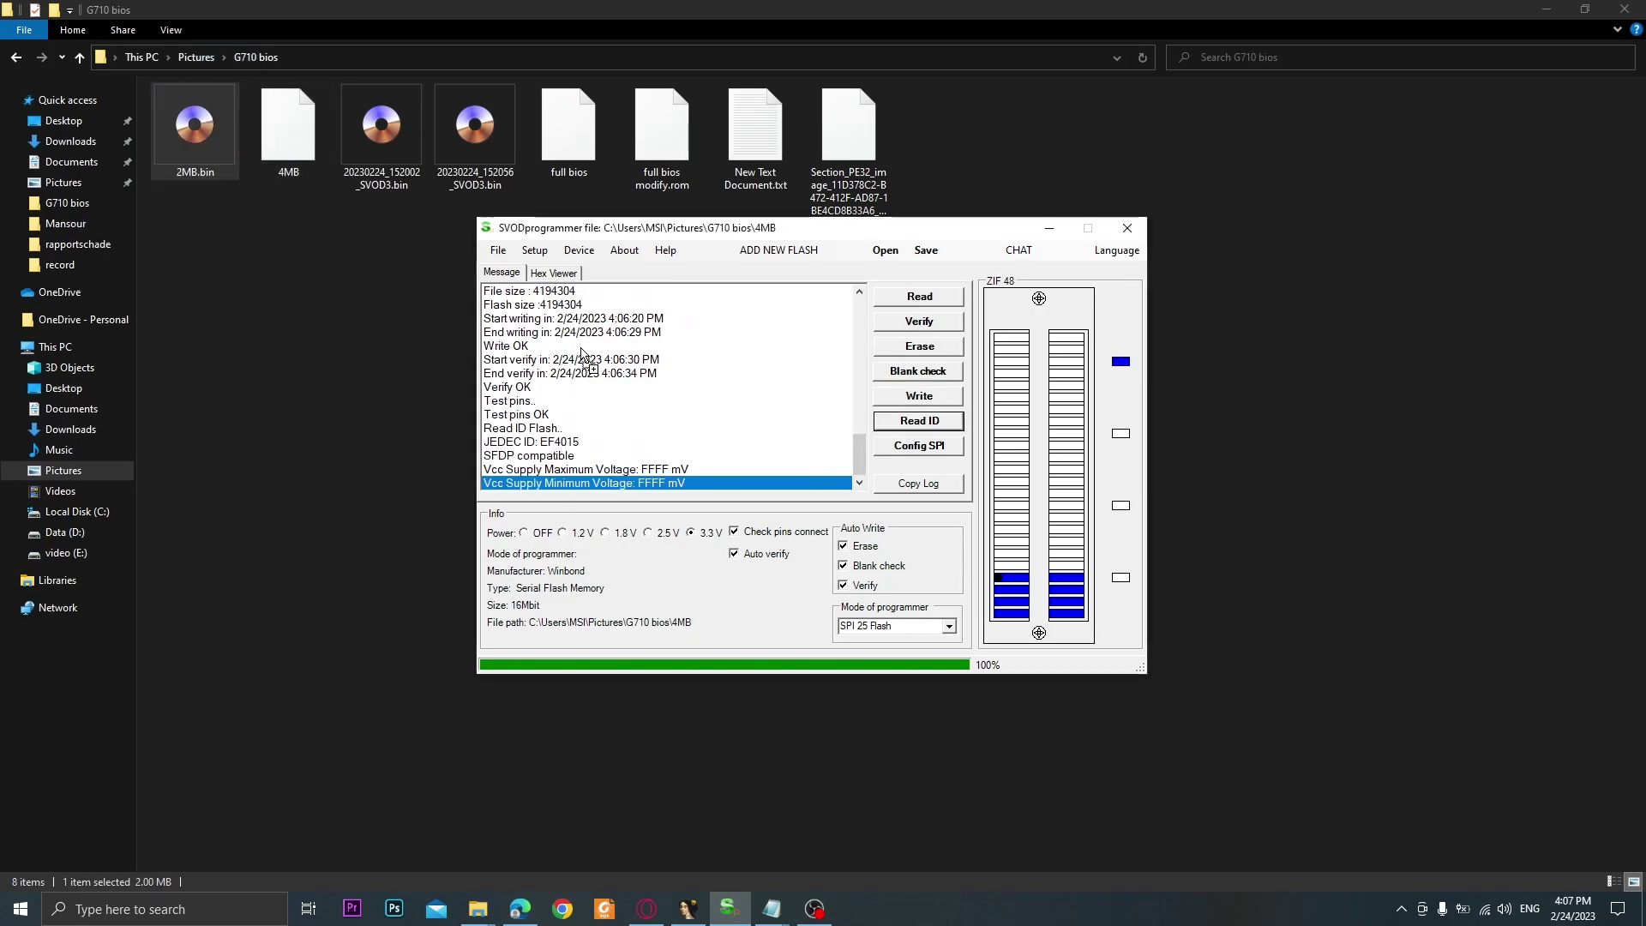
click(934, 397)
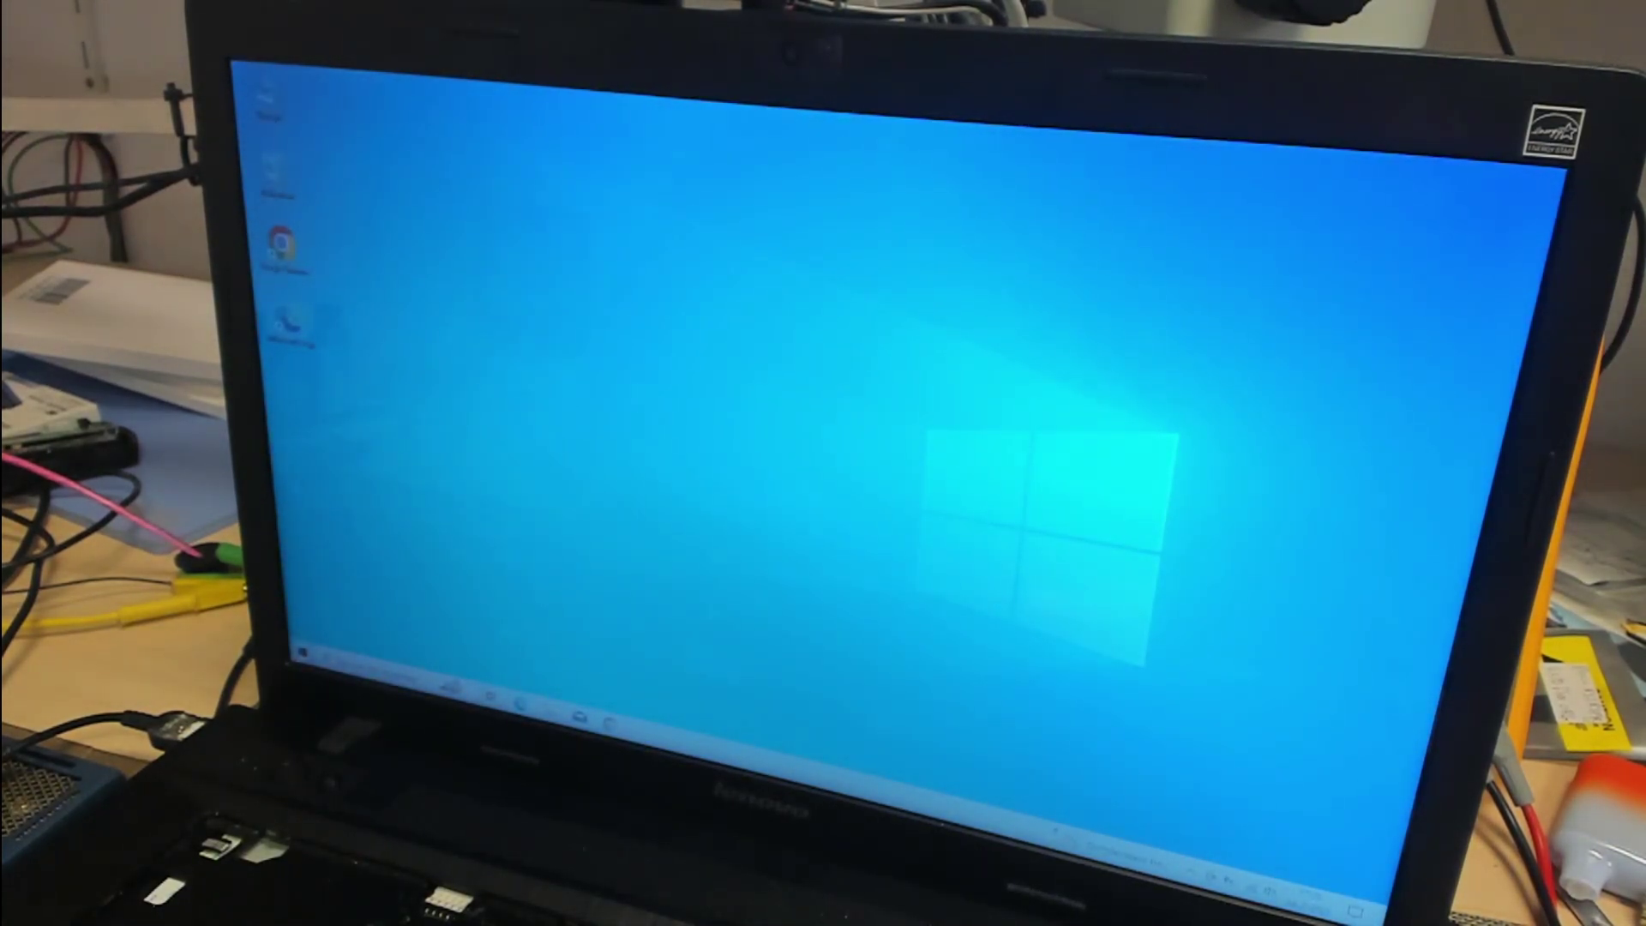
click(1210, 876)
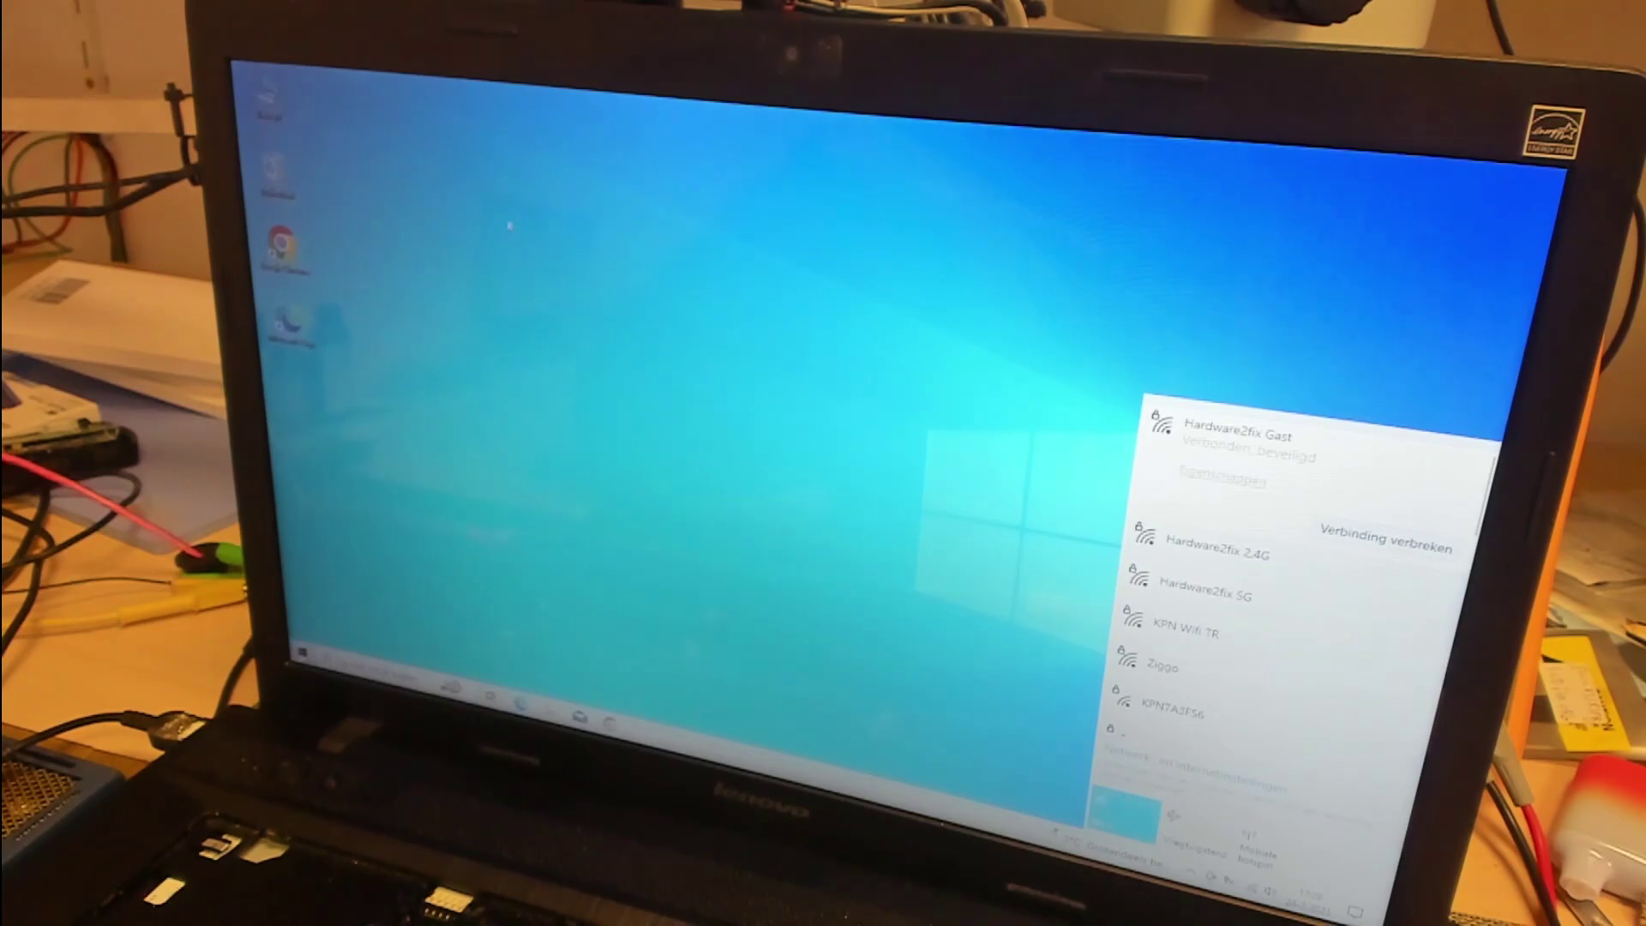
key(super+e)
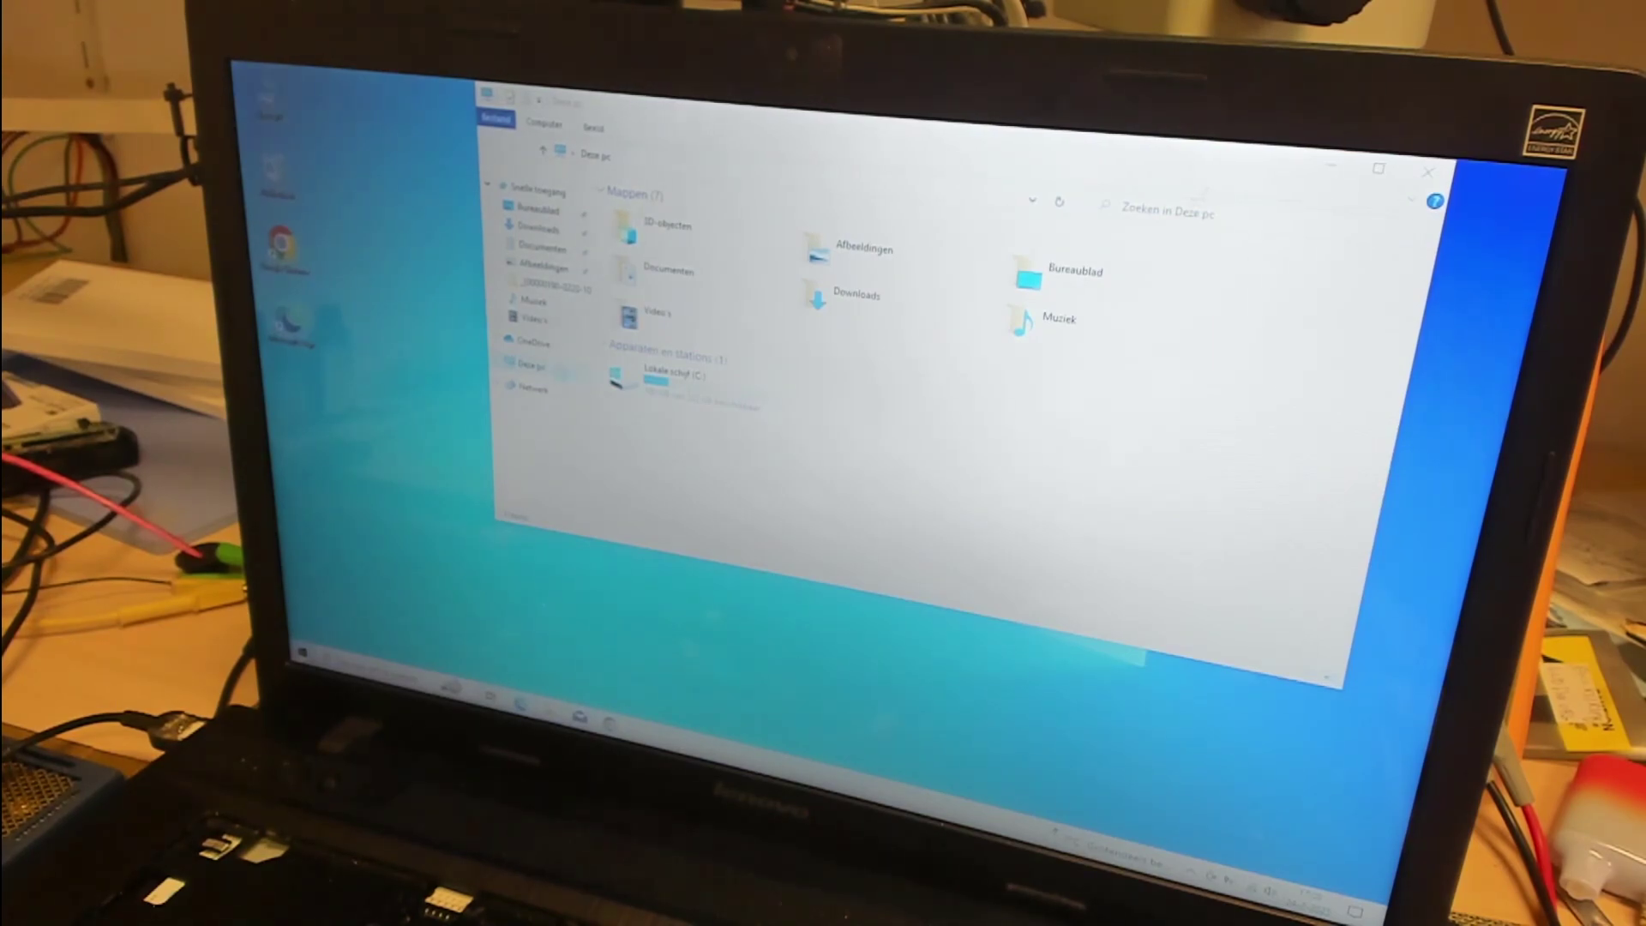
click(322, 234)
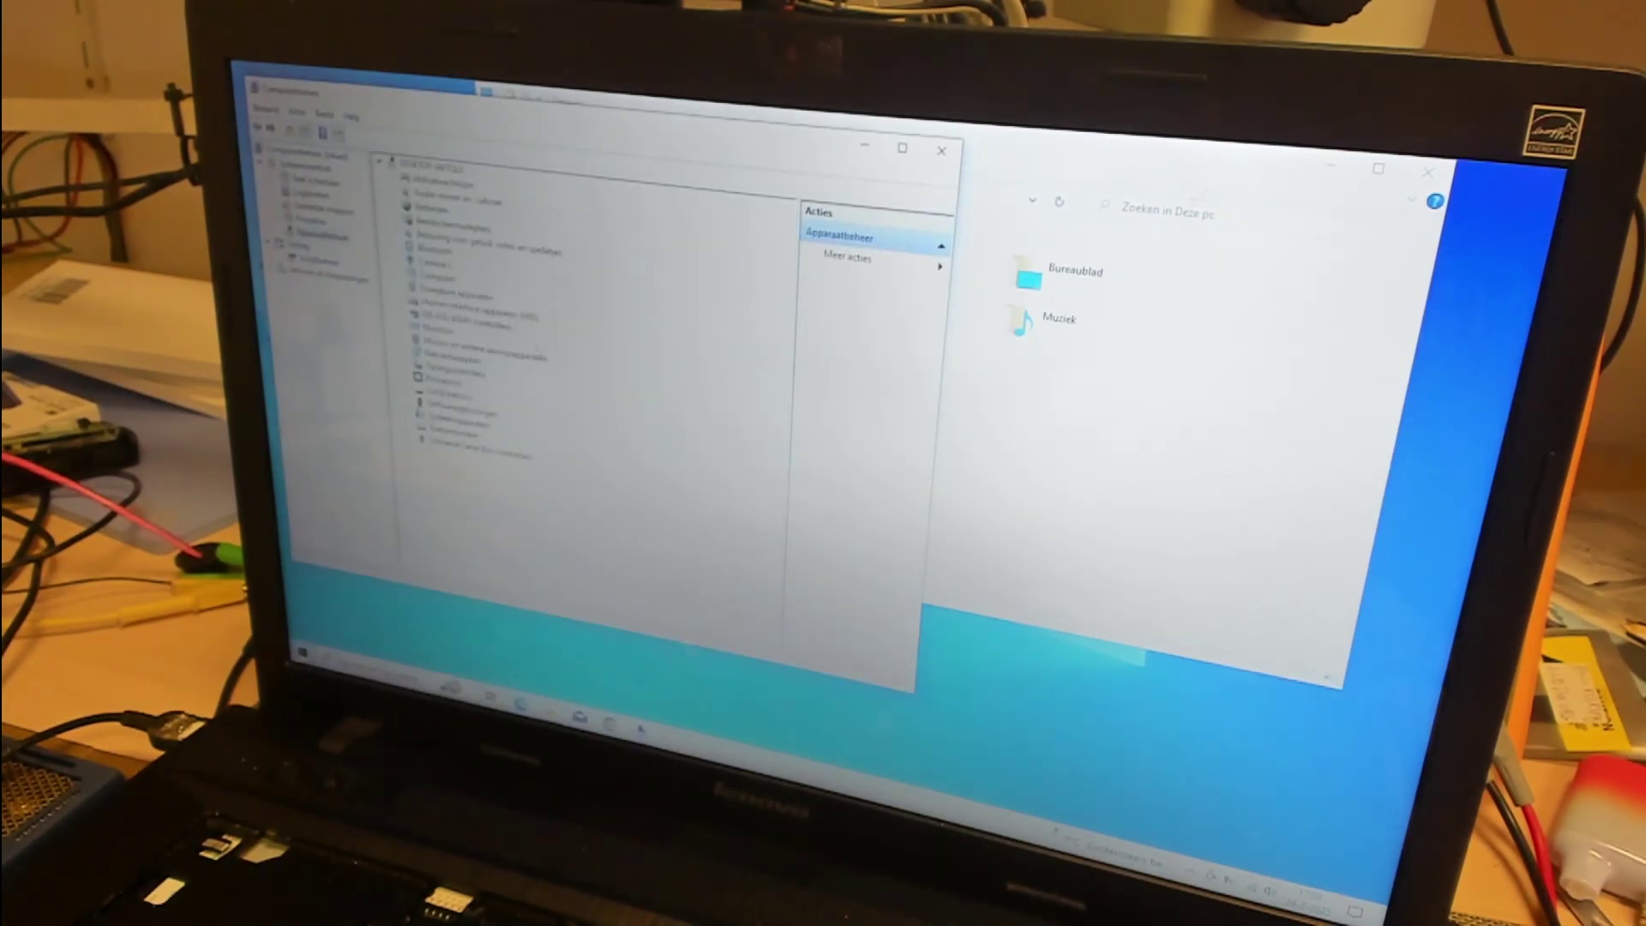
click(408, 356)
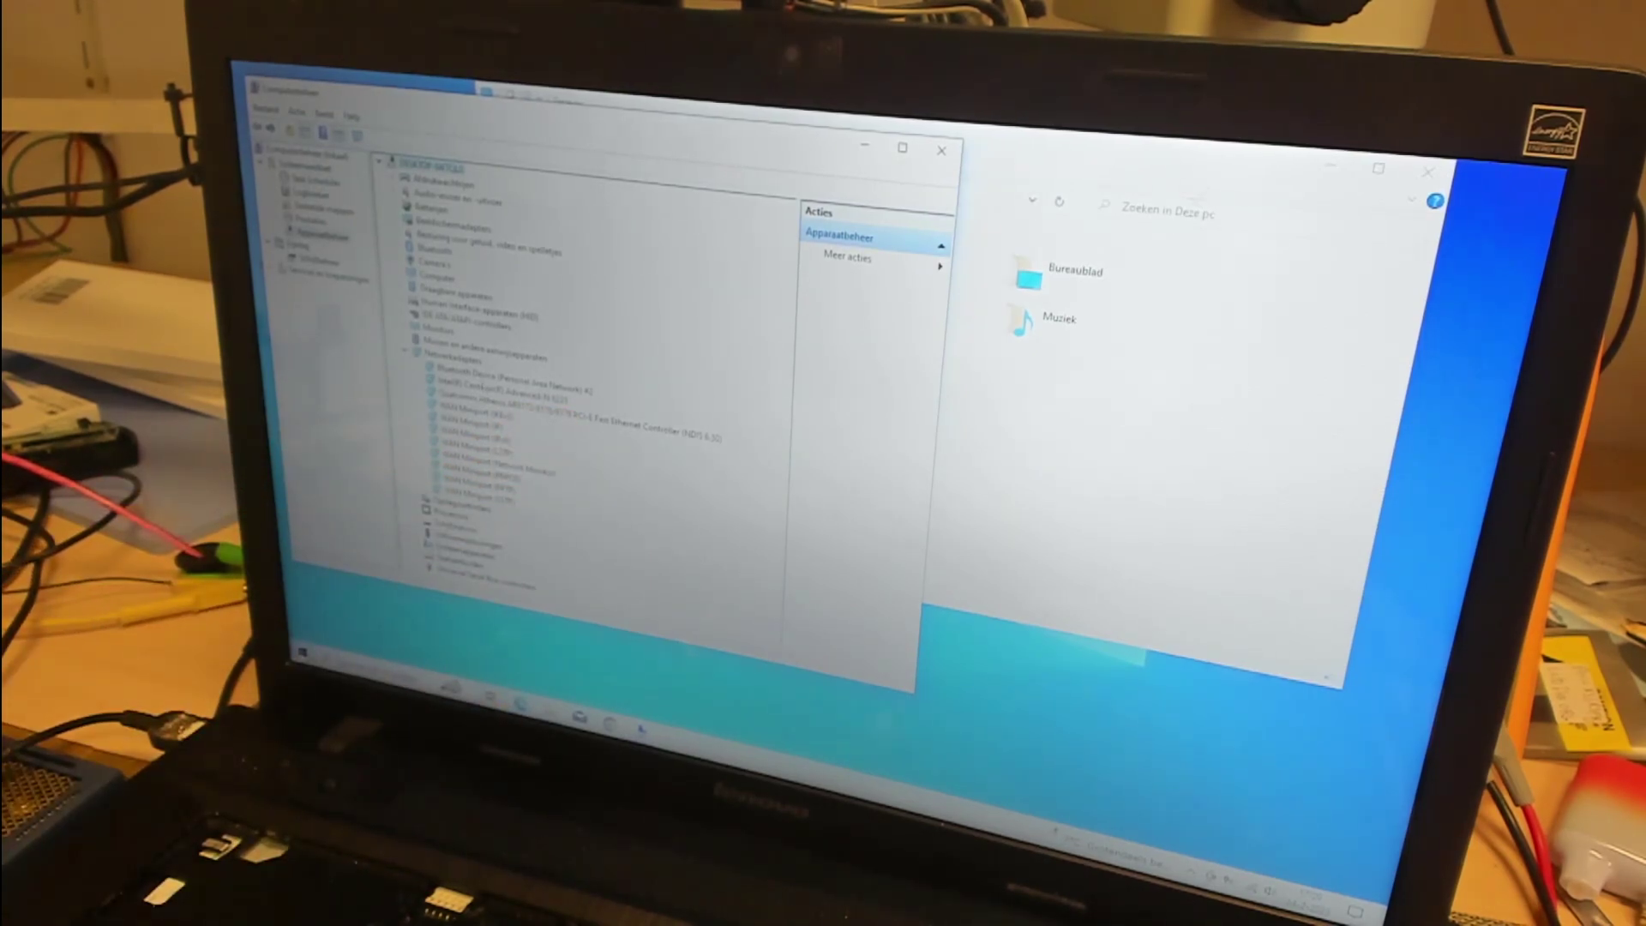
click(480, 374)
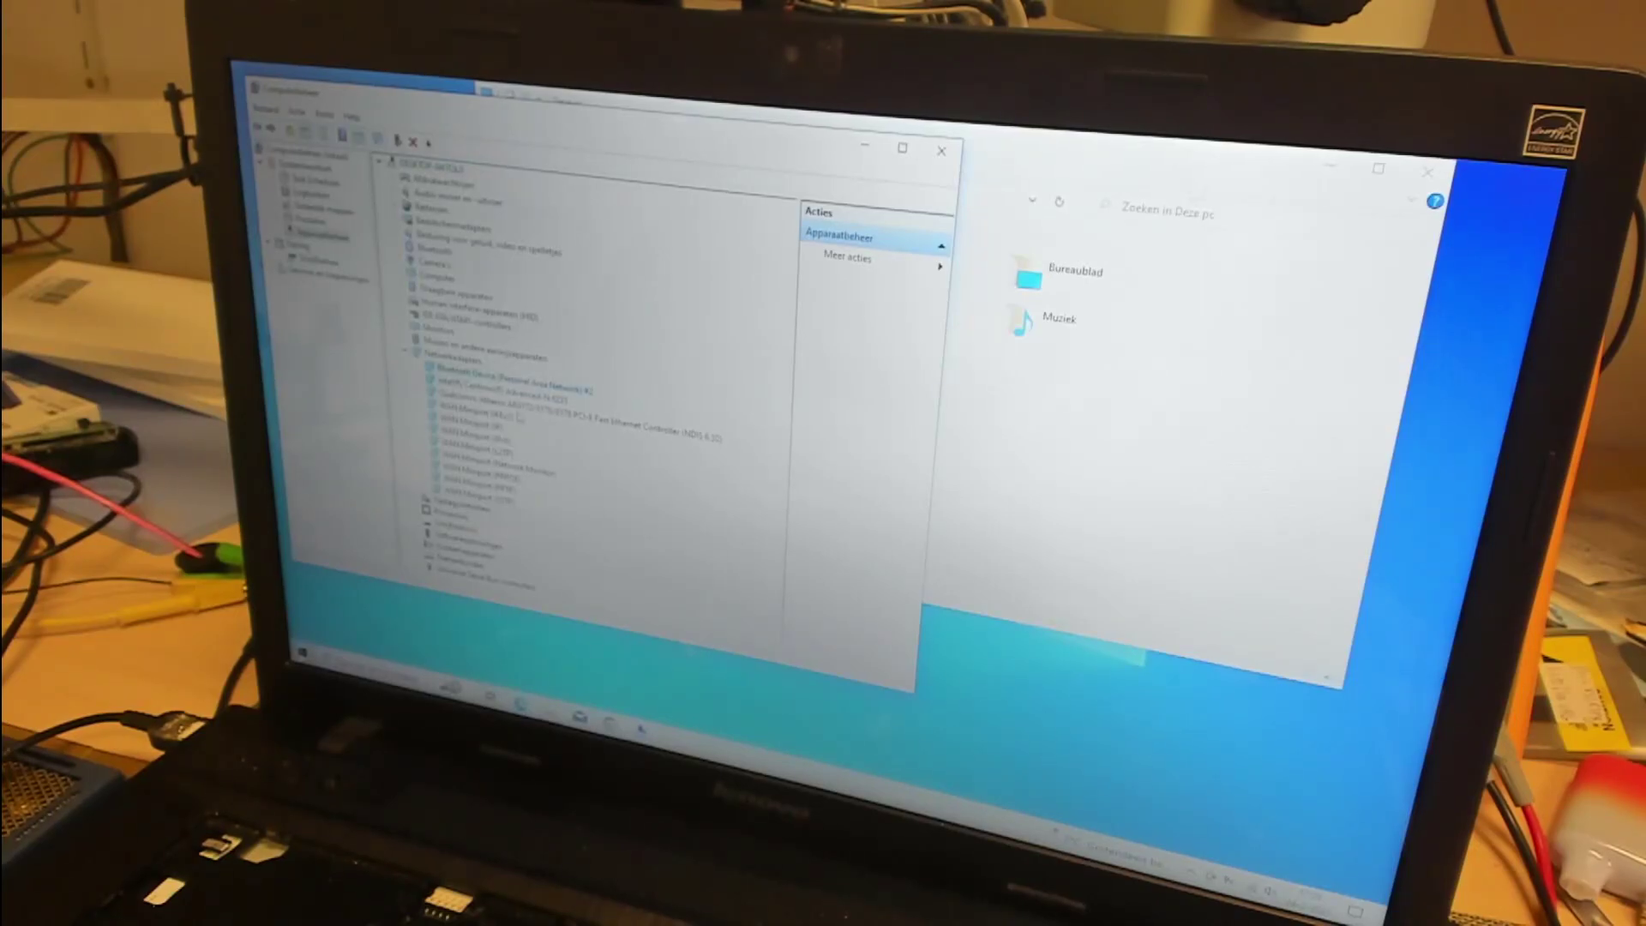